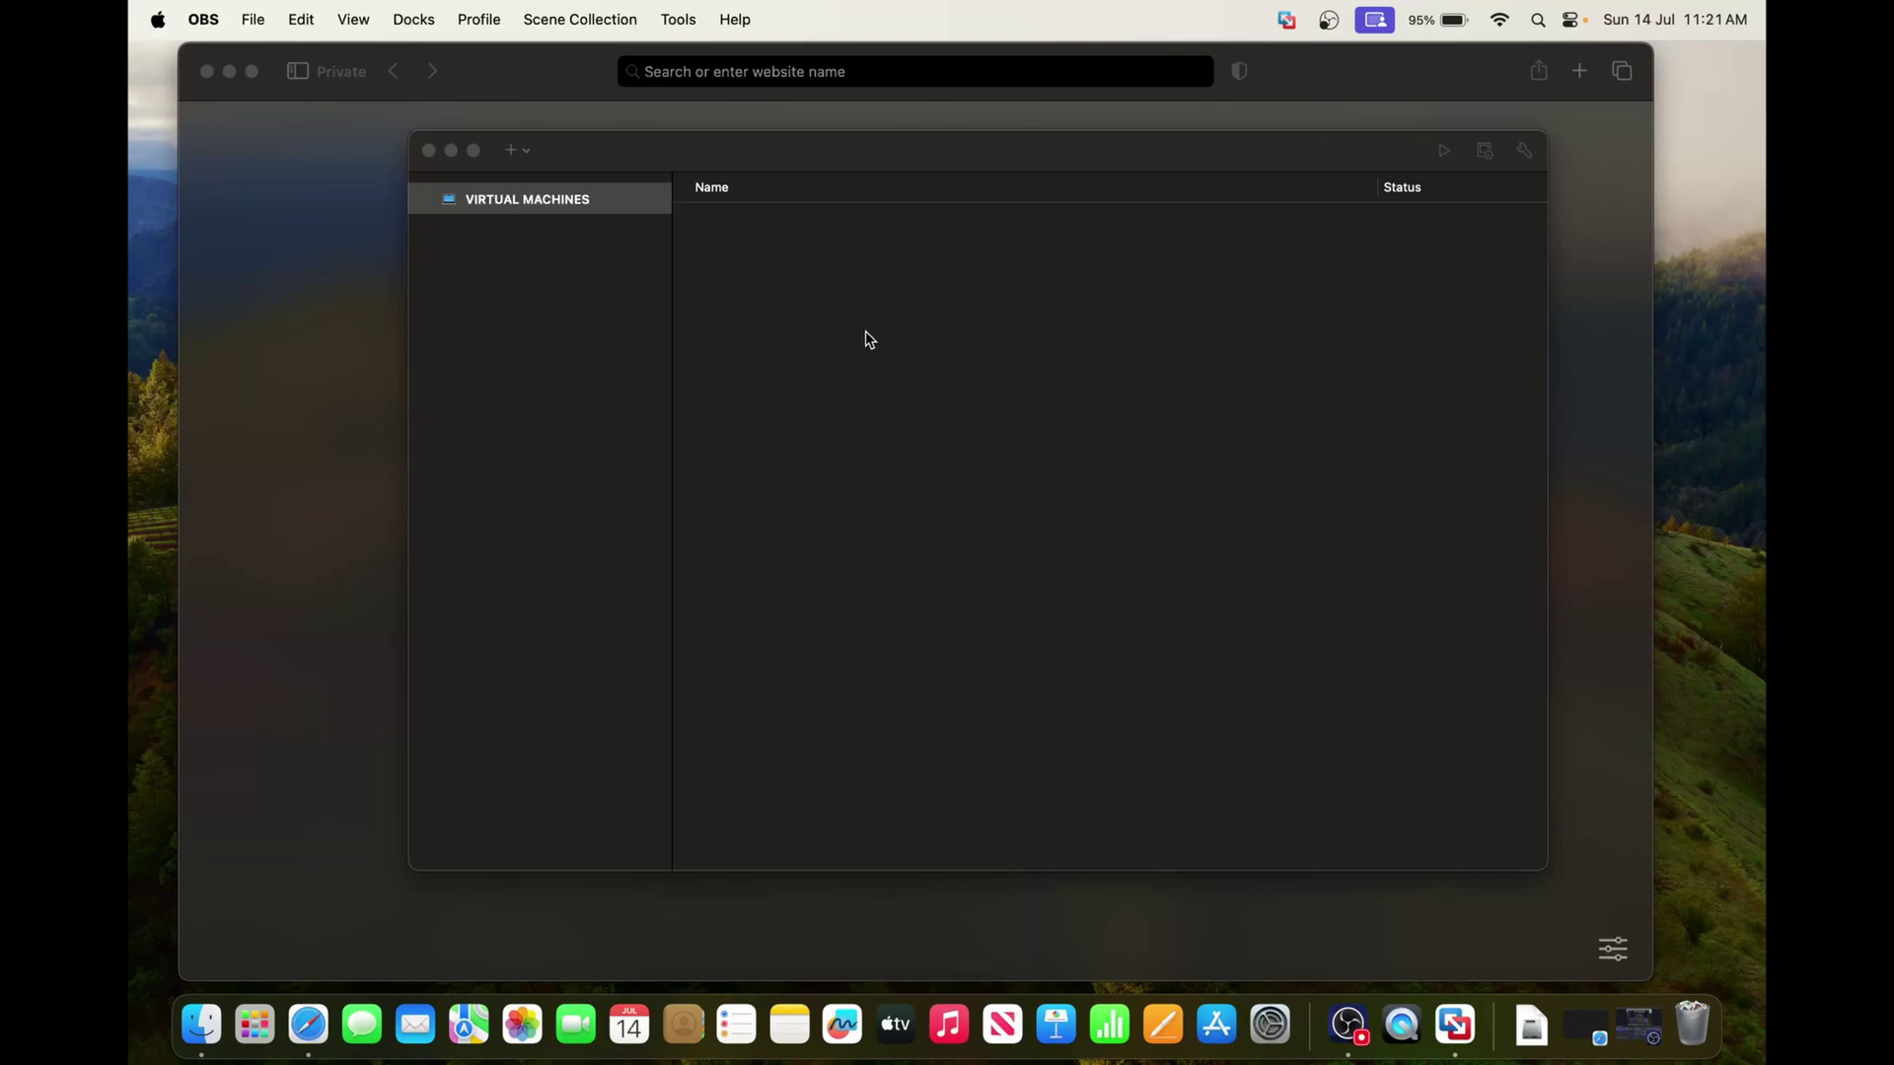
Bring the empty VMware Fusion library forward, then switch to Safari's private browsing window.
click(884, 289)
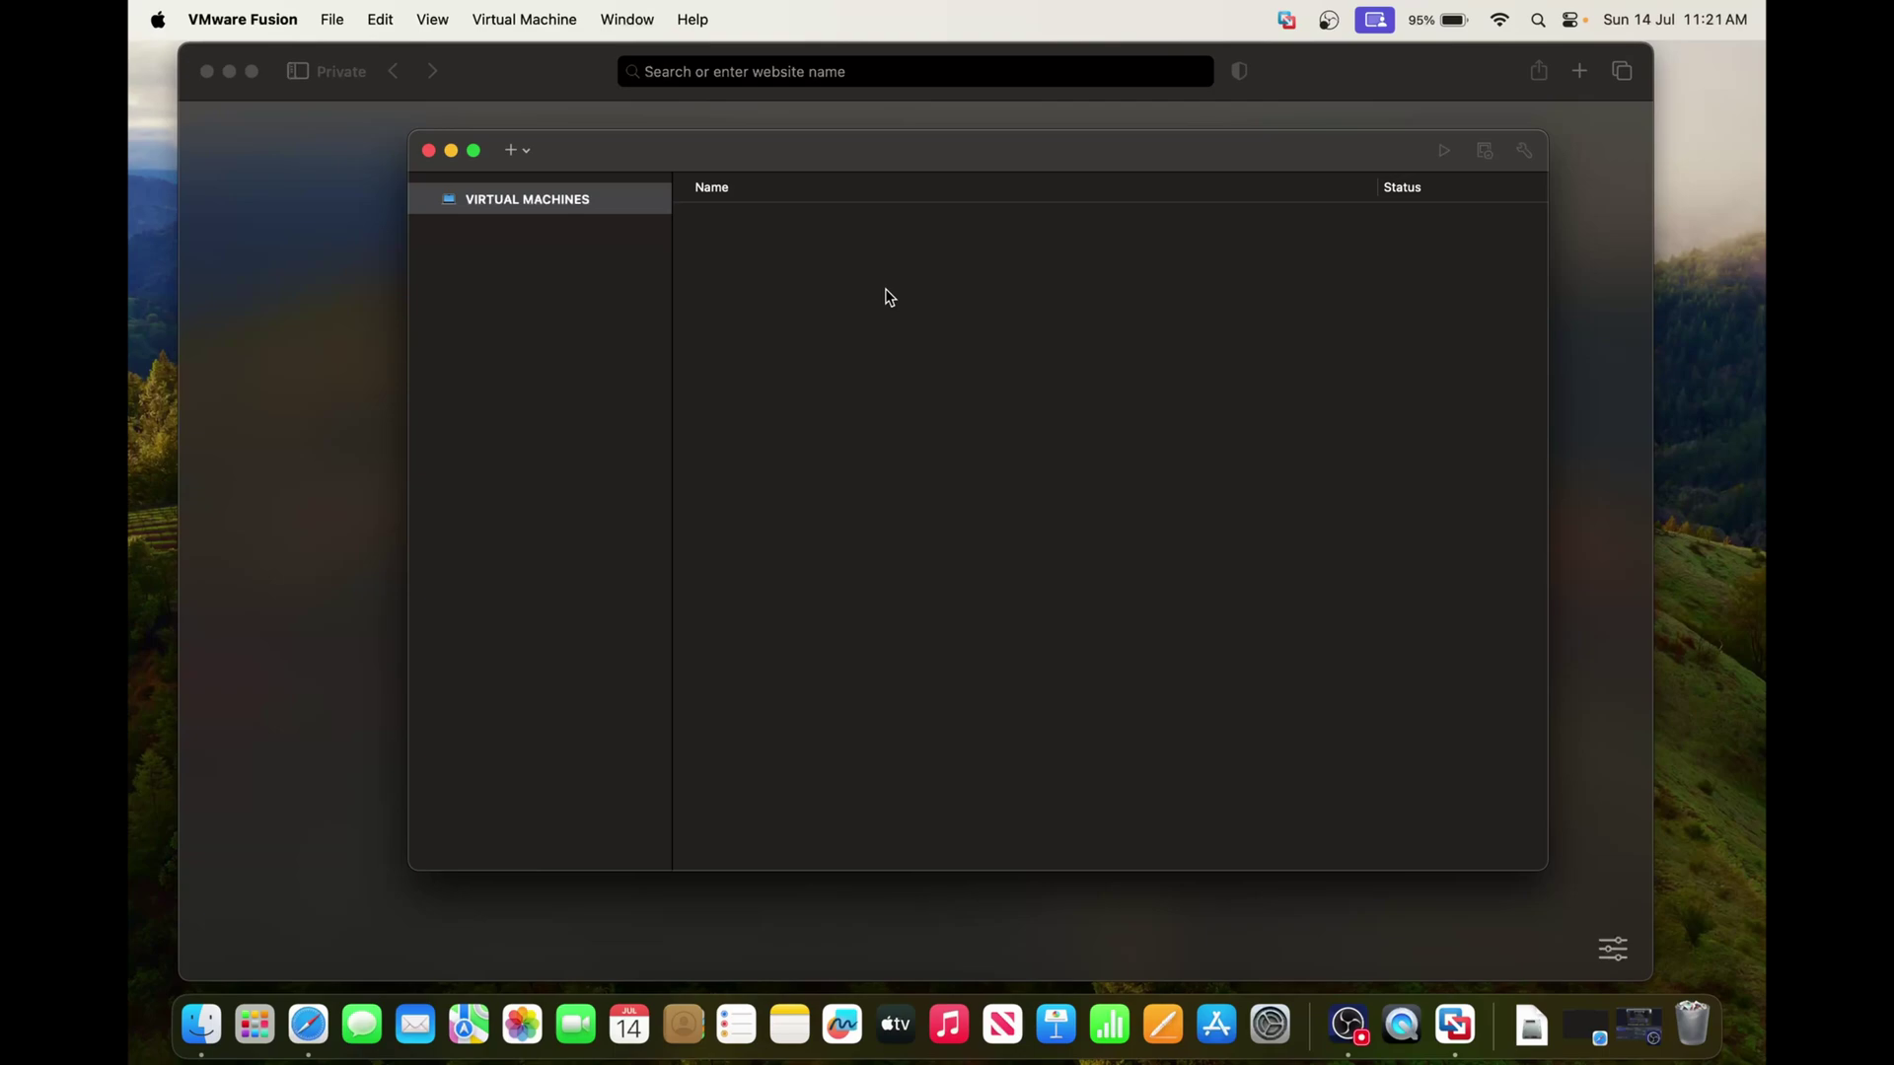
click(917, 72)
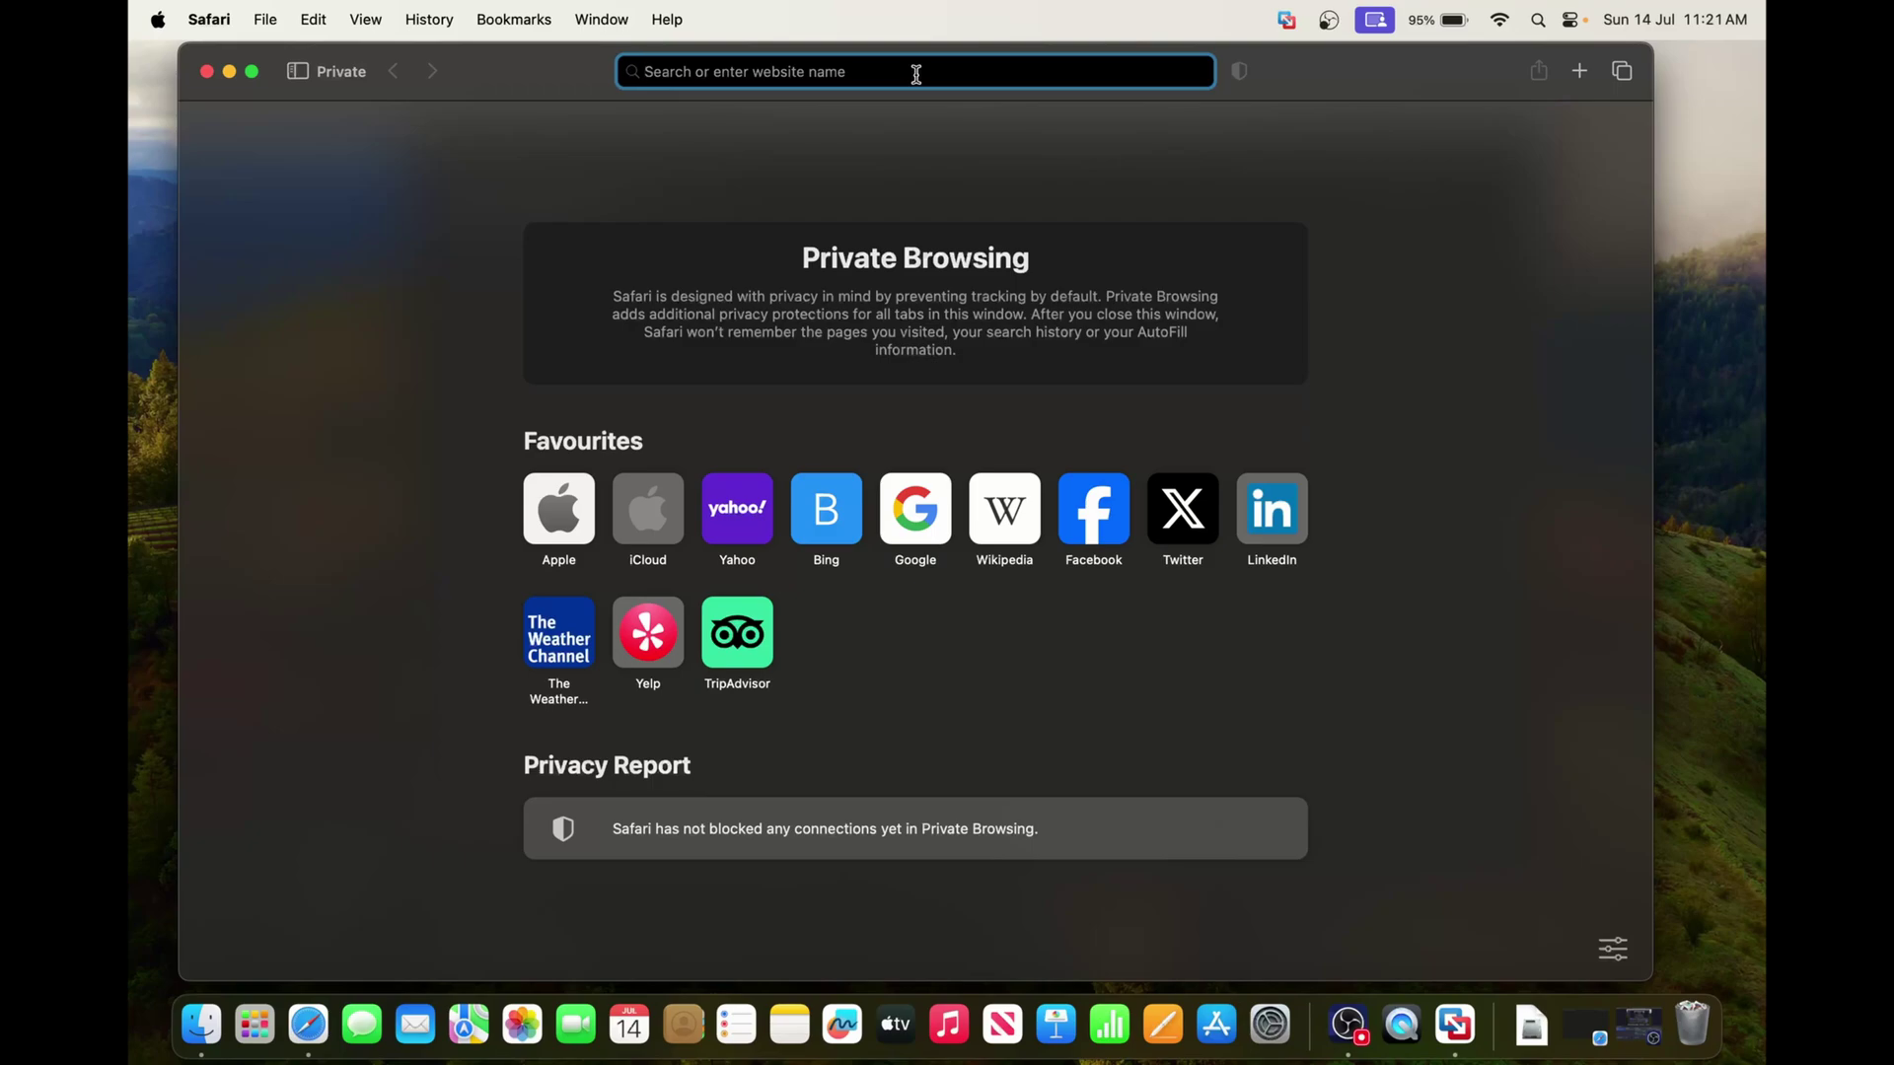
Search Google for 'kali download' from Safari's address bar.
text(kali down)
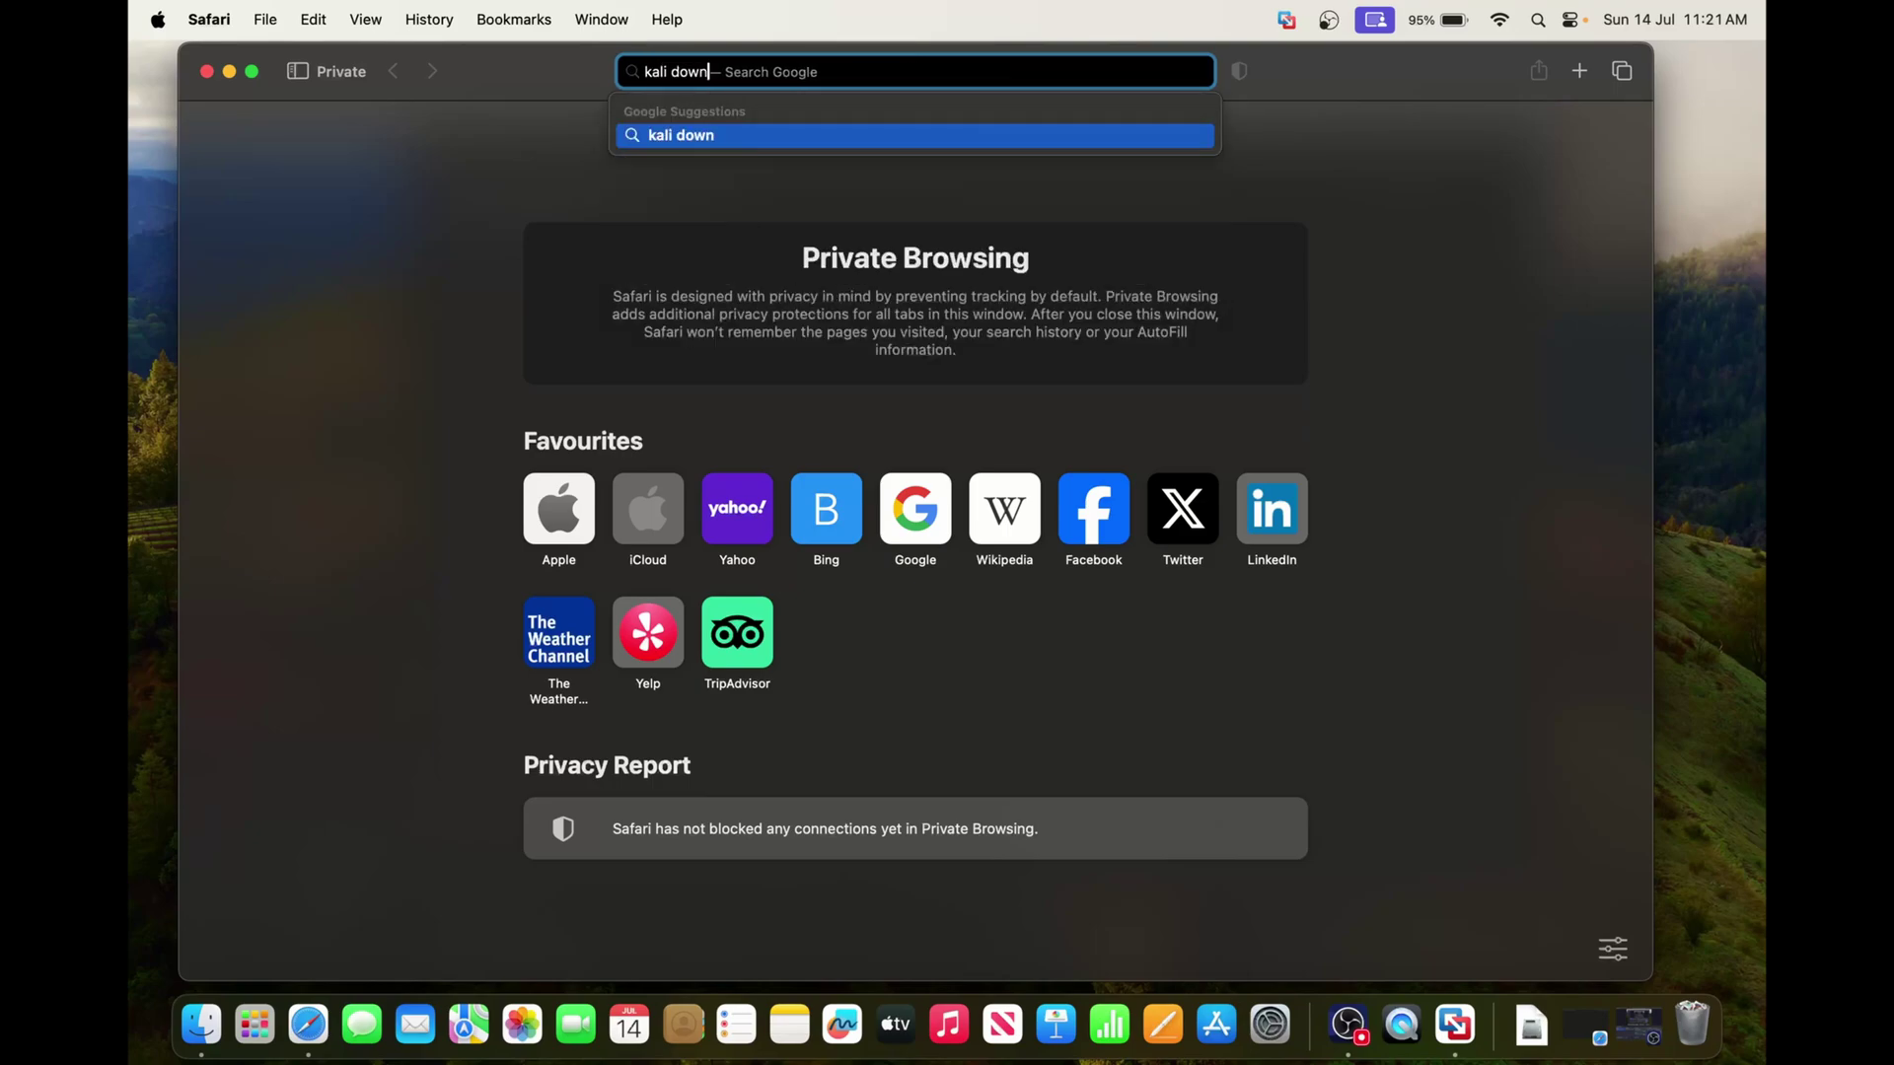
text(load)
key(Return)
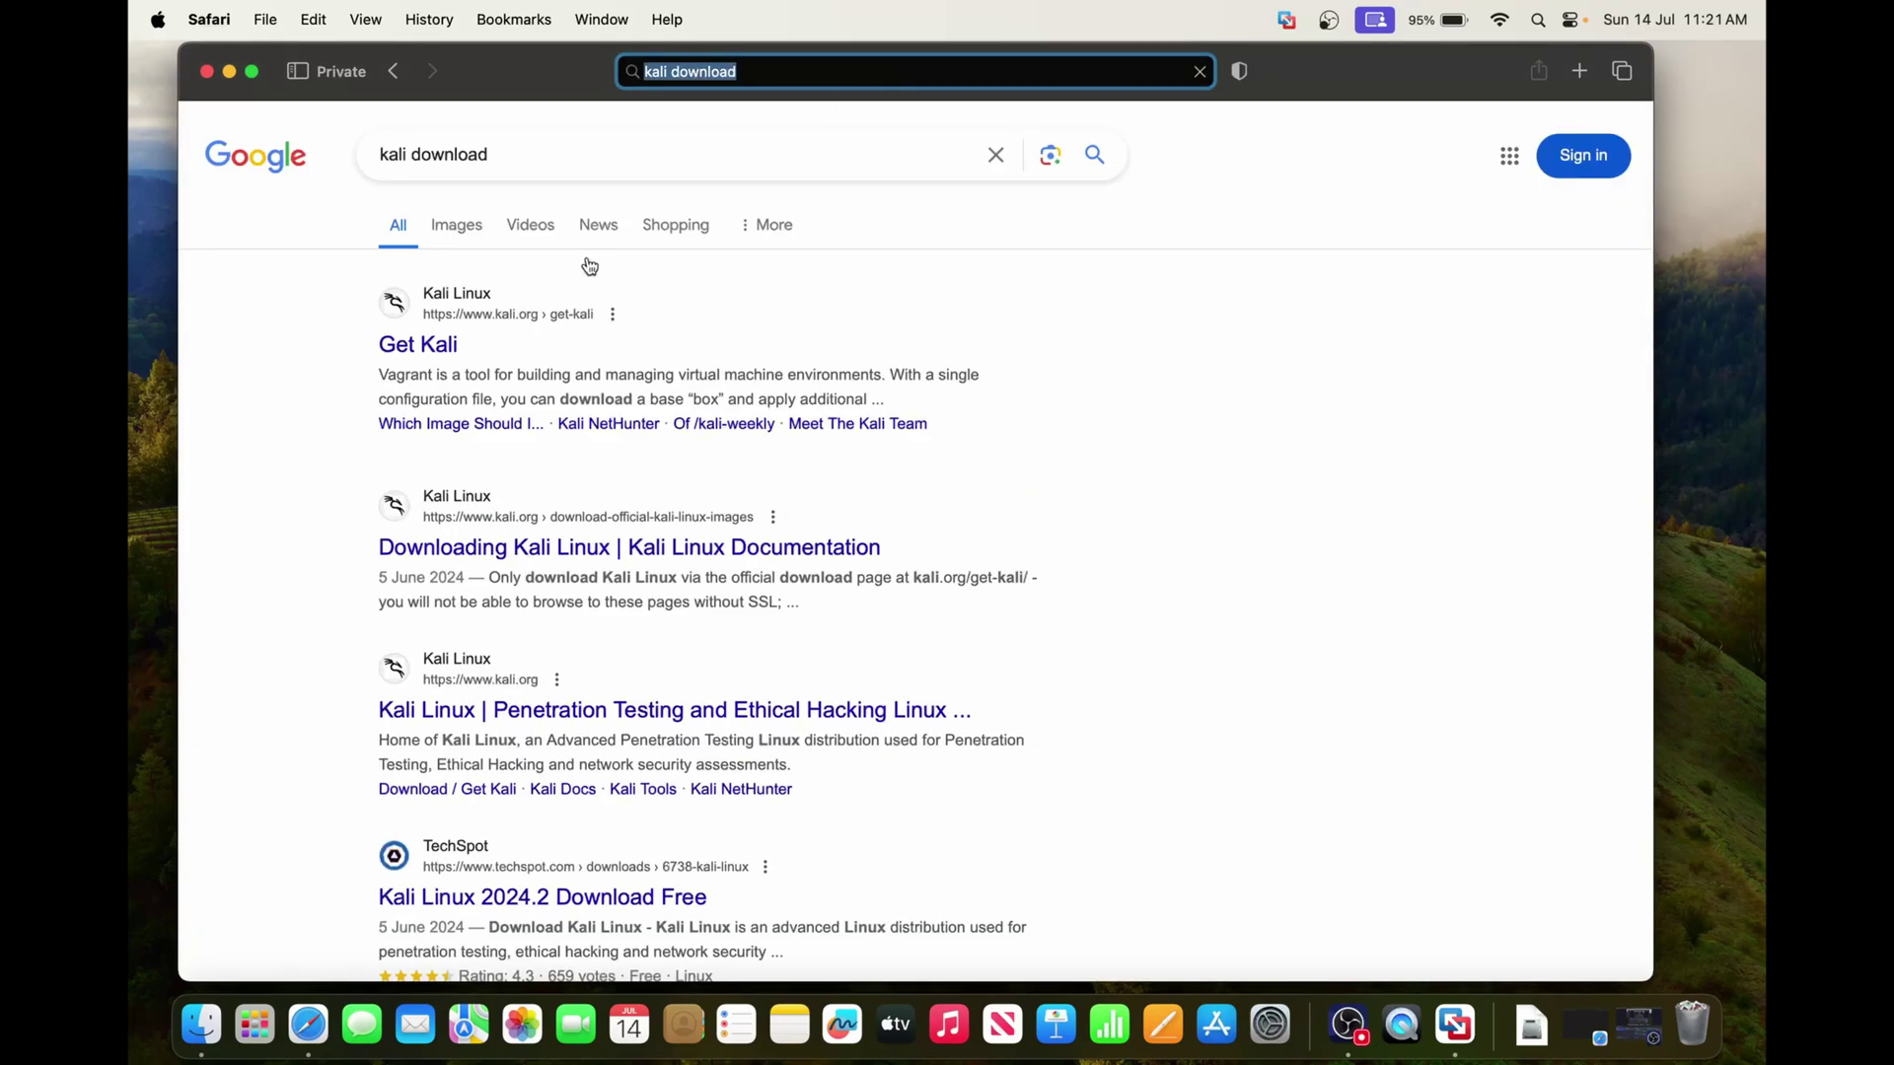
Download the Kali 2024.2 Apple Silicon (ARM64) installer ISO from kali.org's Installer Images page.
click(449, 347)
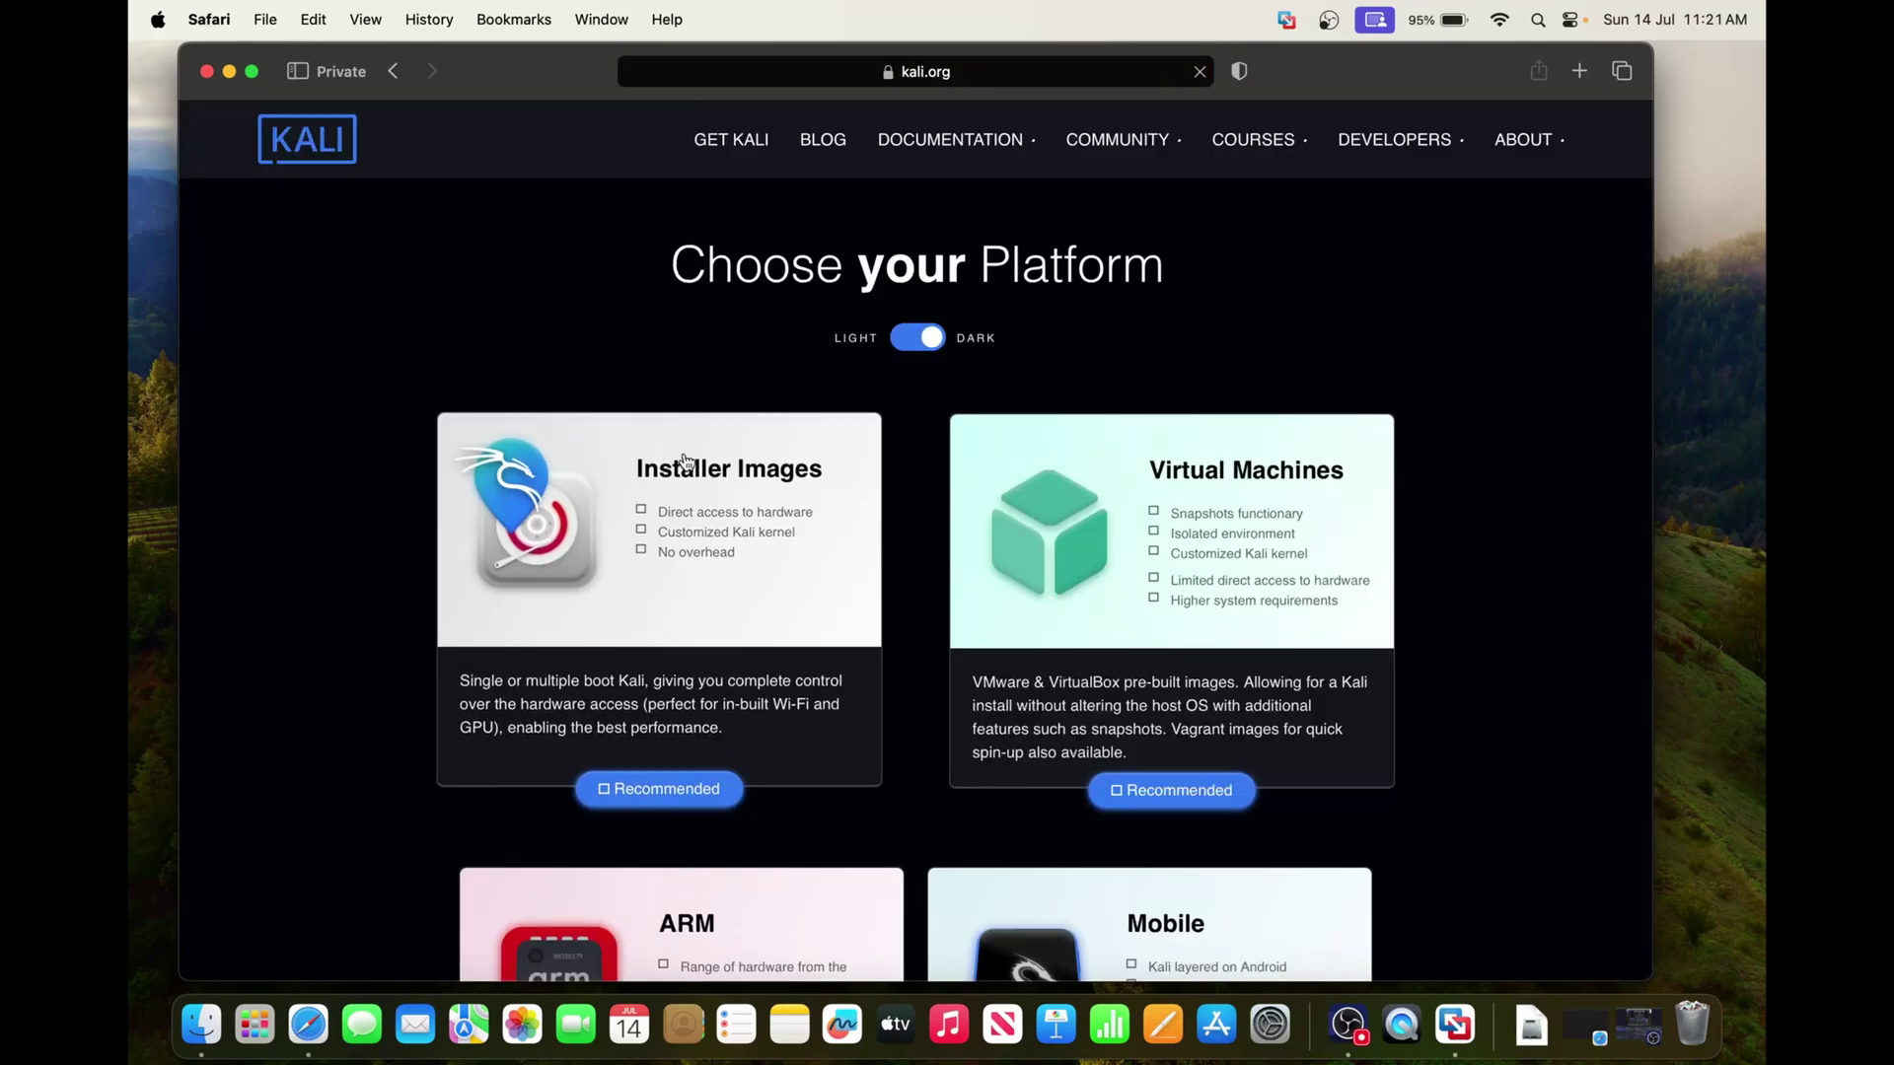
click(664, 789)
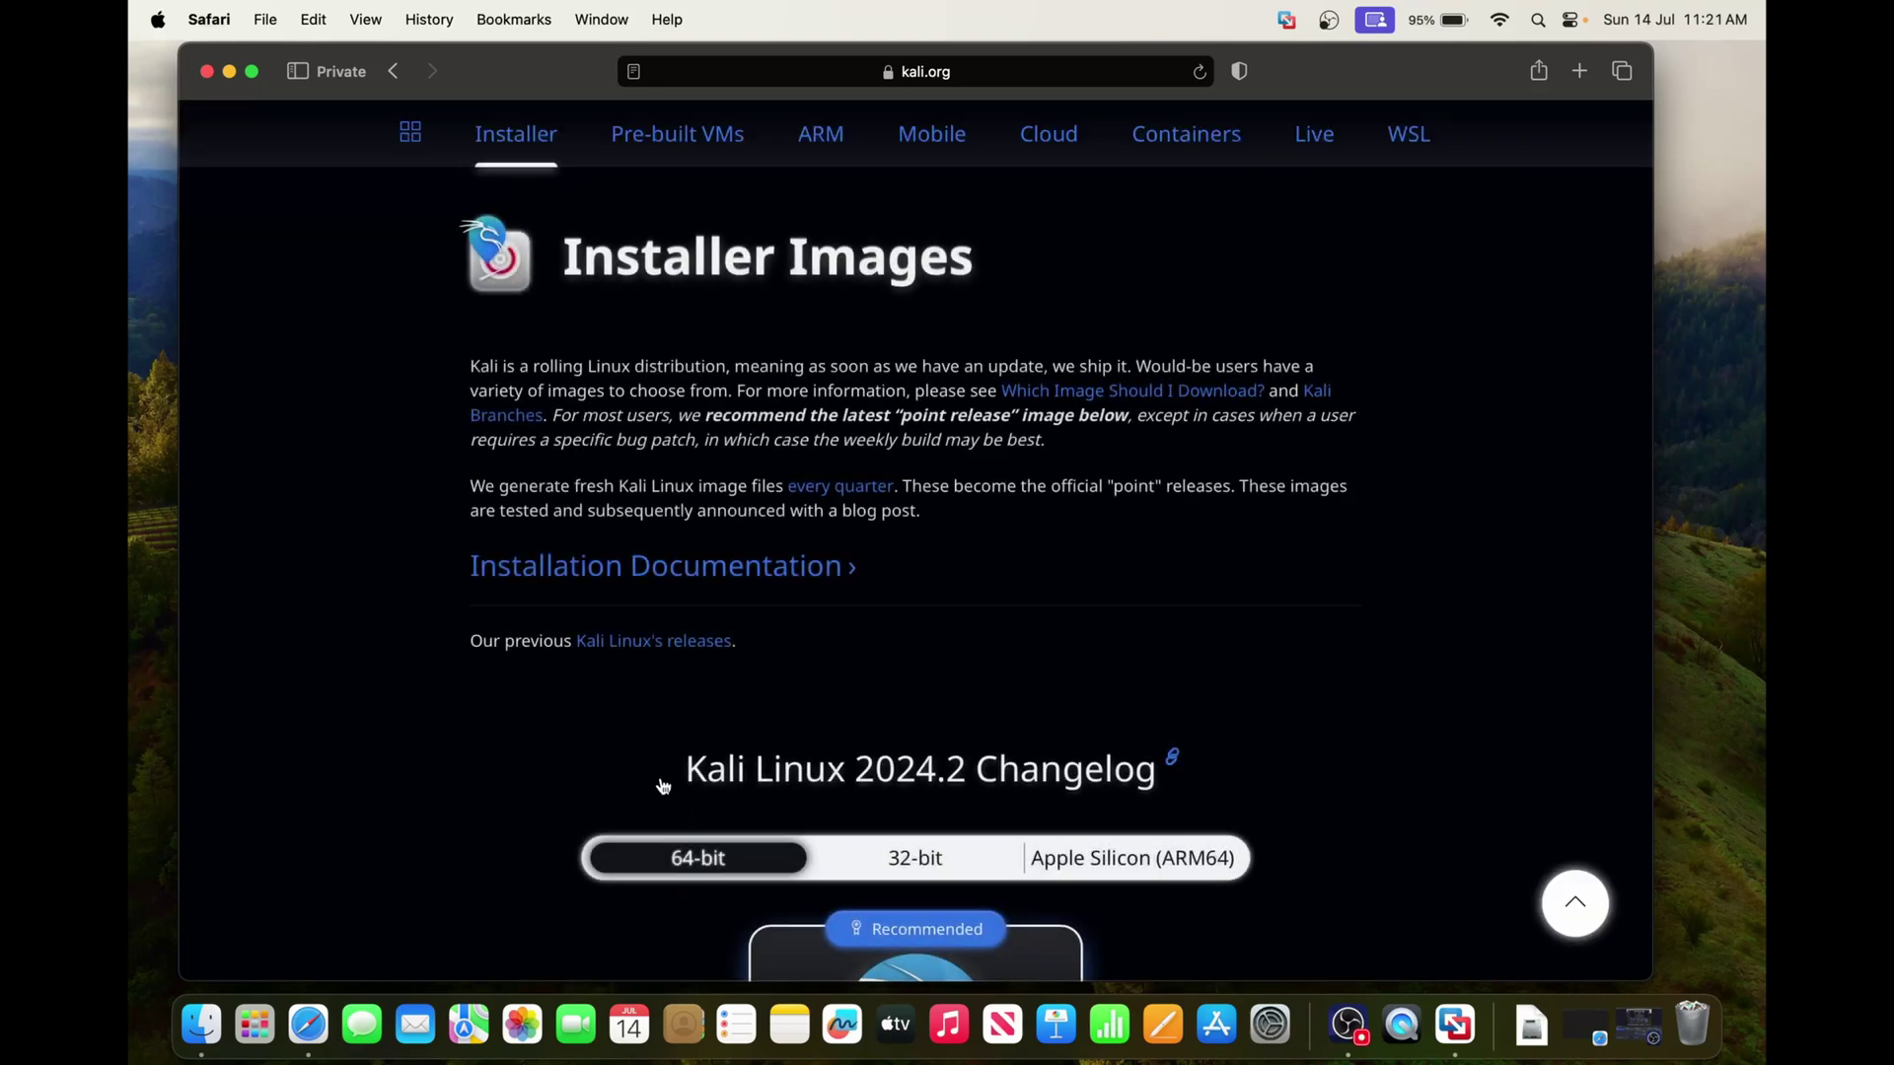
scroll(774, 503, down, 5)
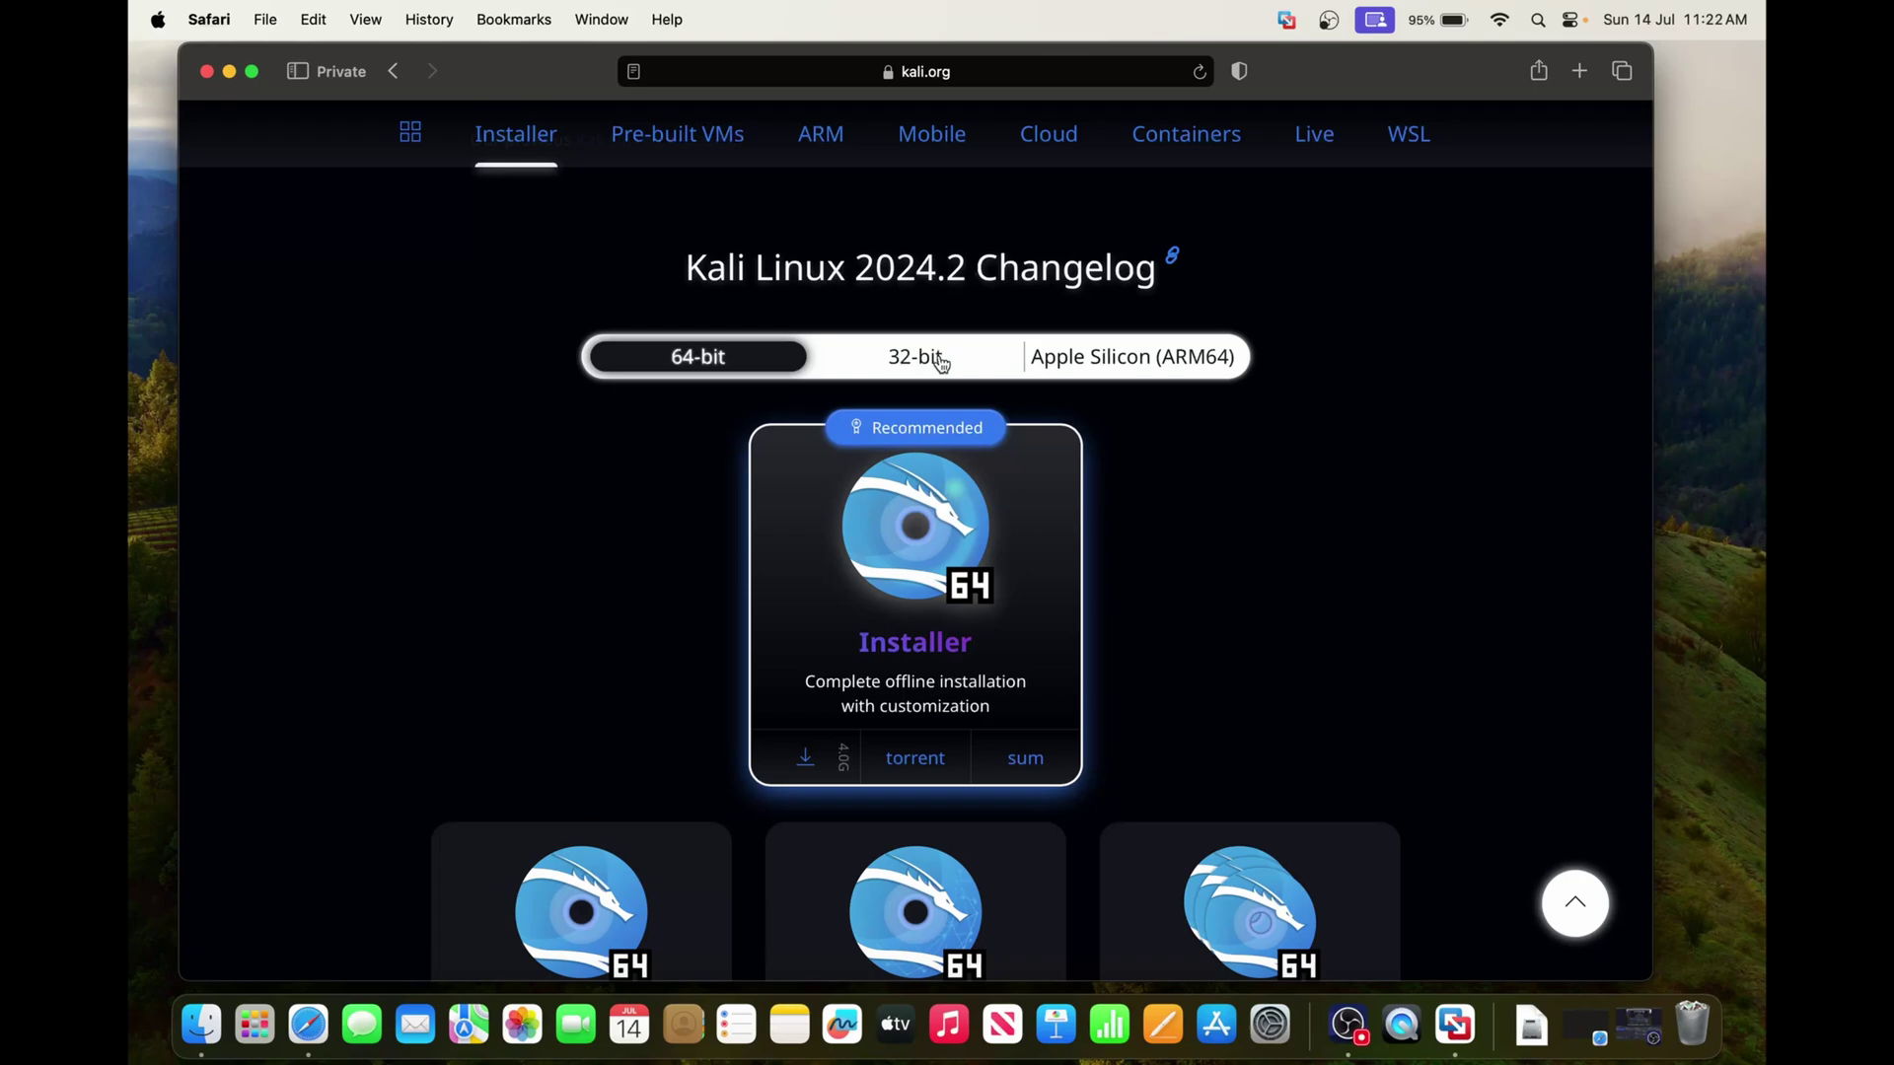
click(1130, 372)
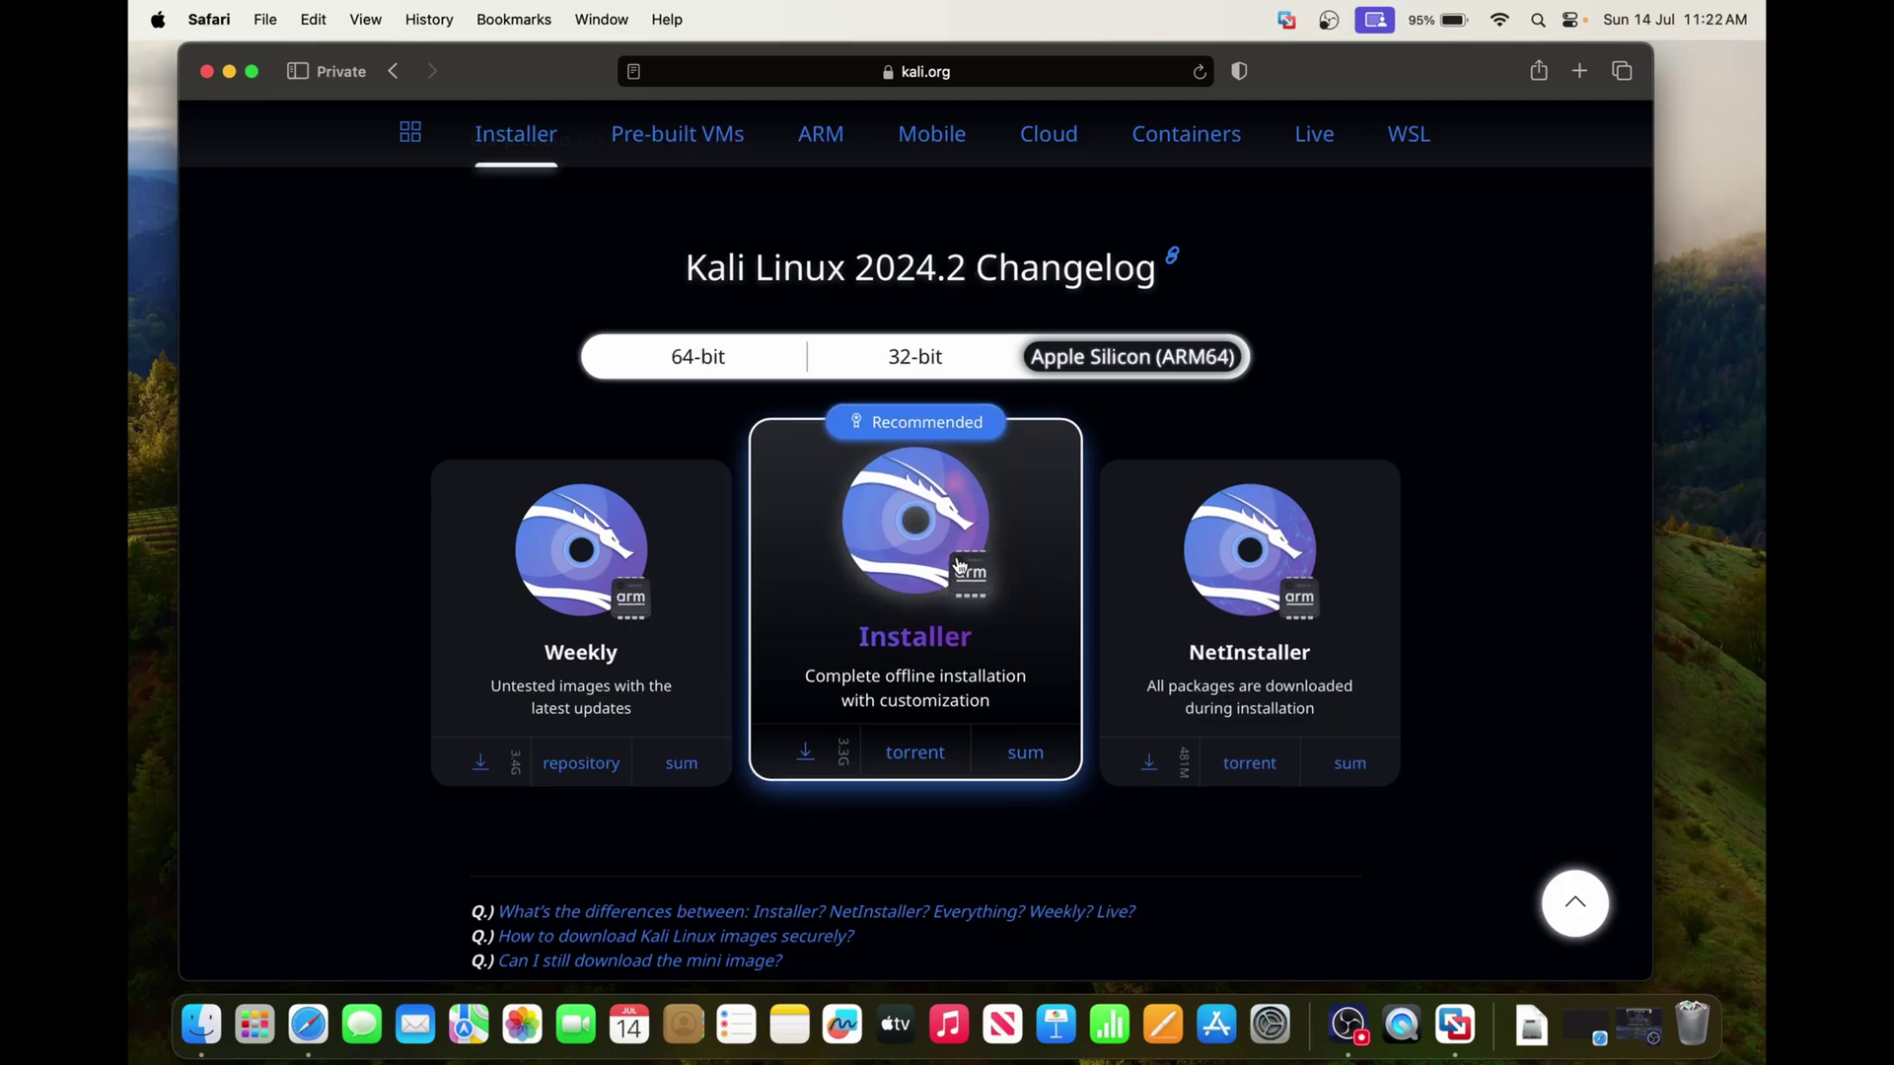
click(806, 761)
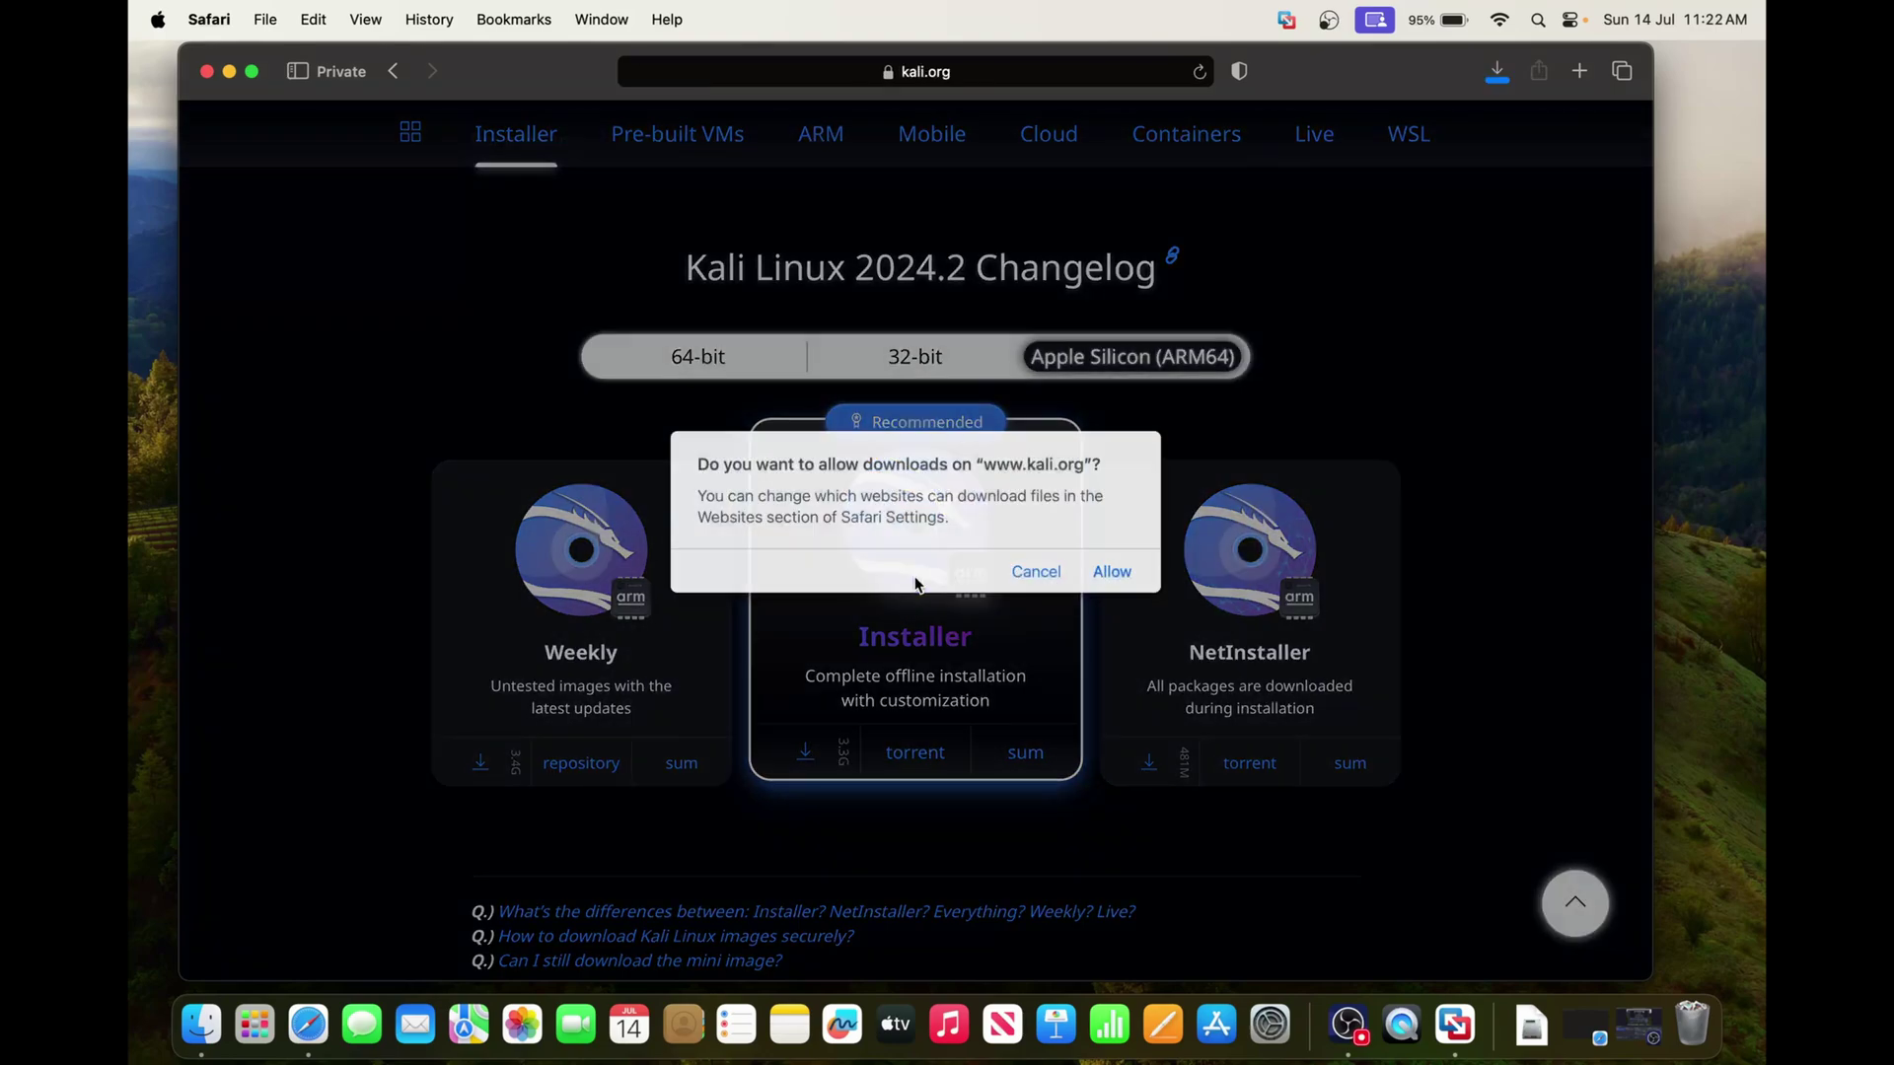
click(1115, 573)
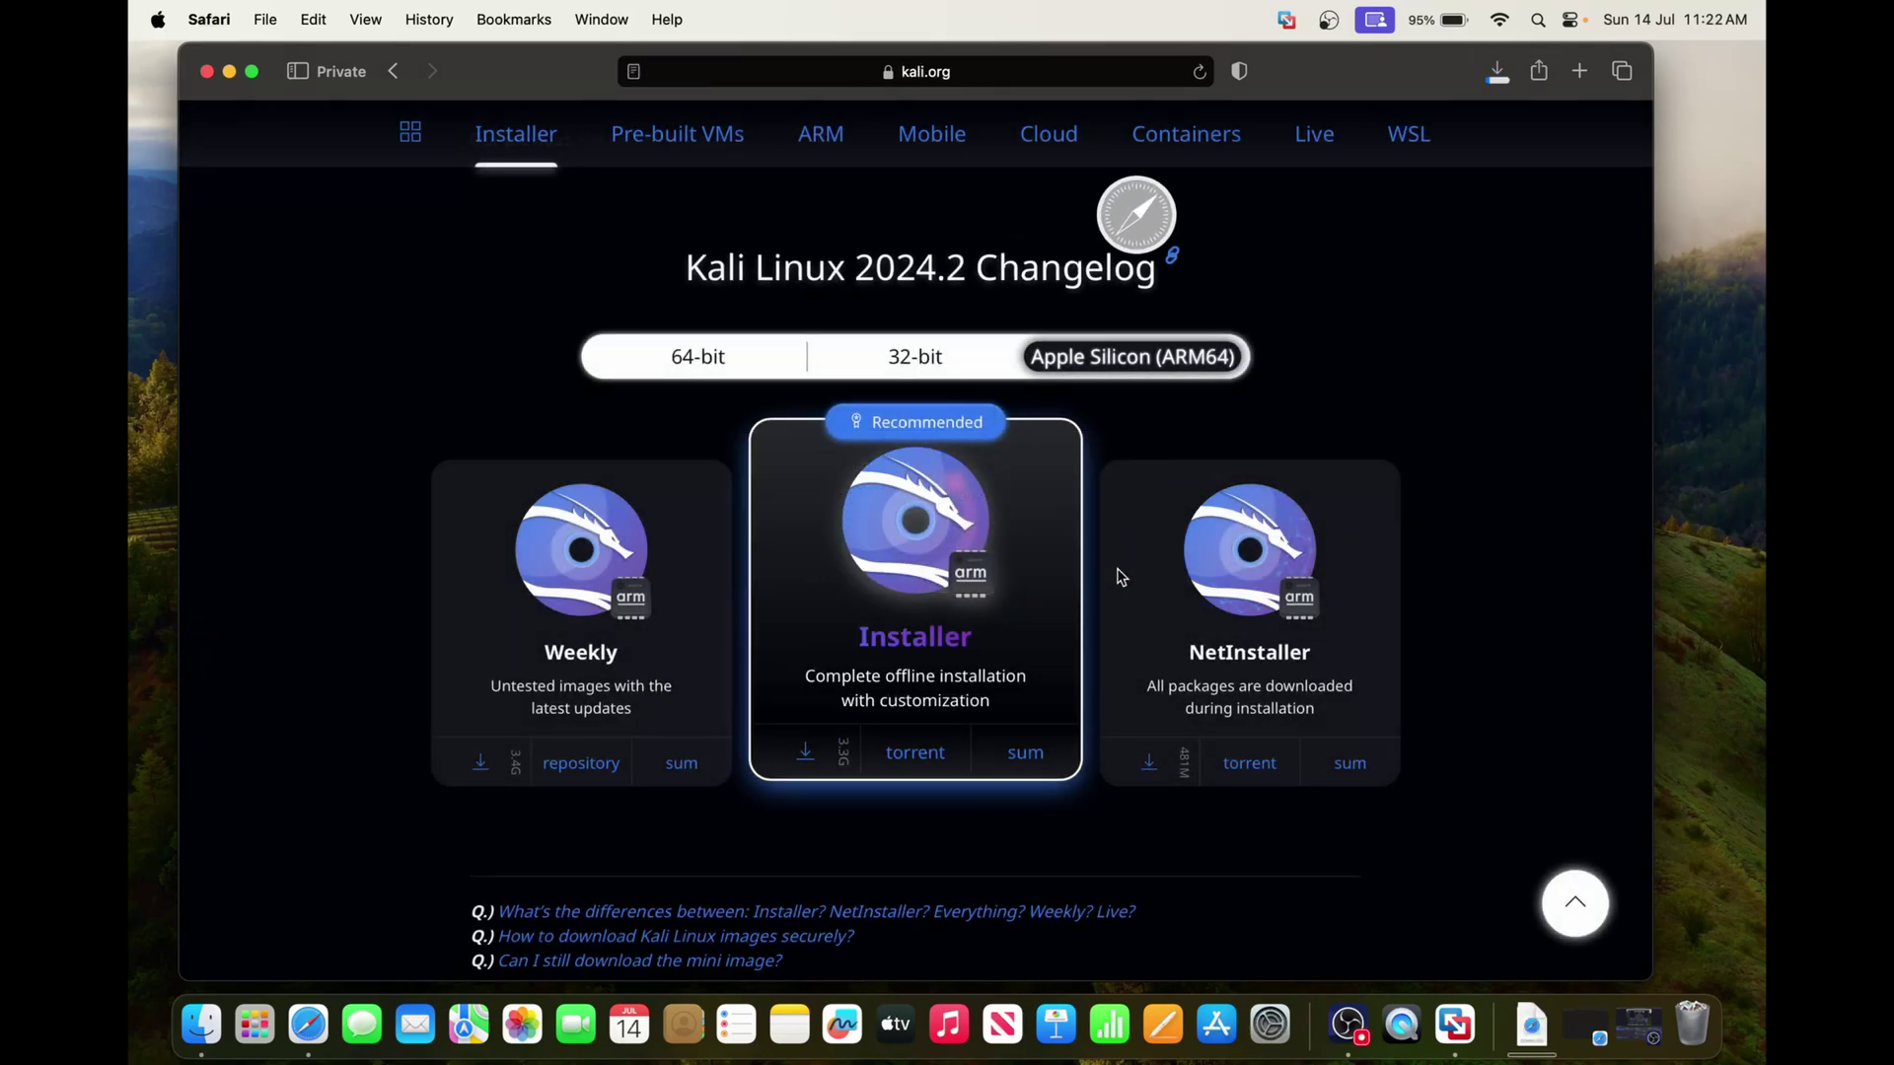
click(1497, 73)
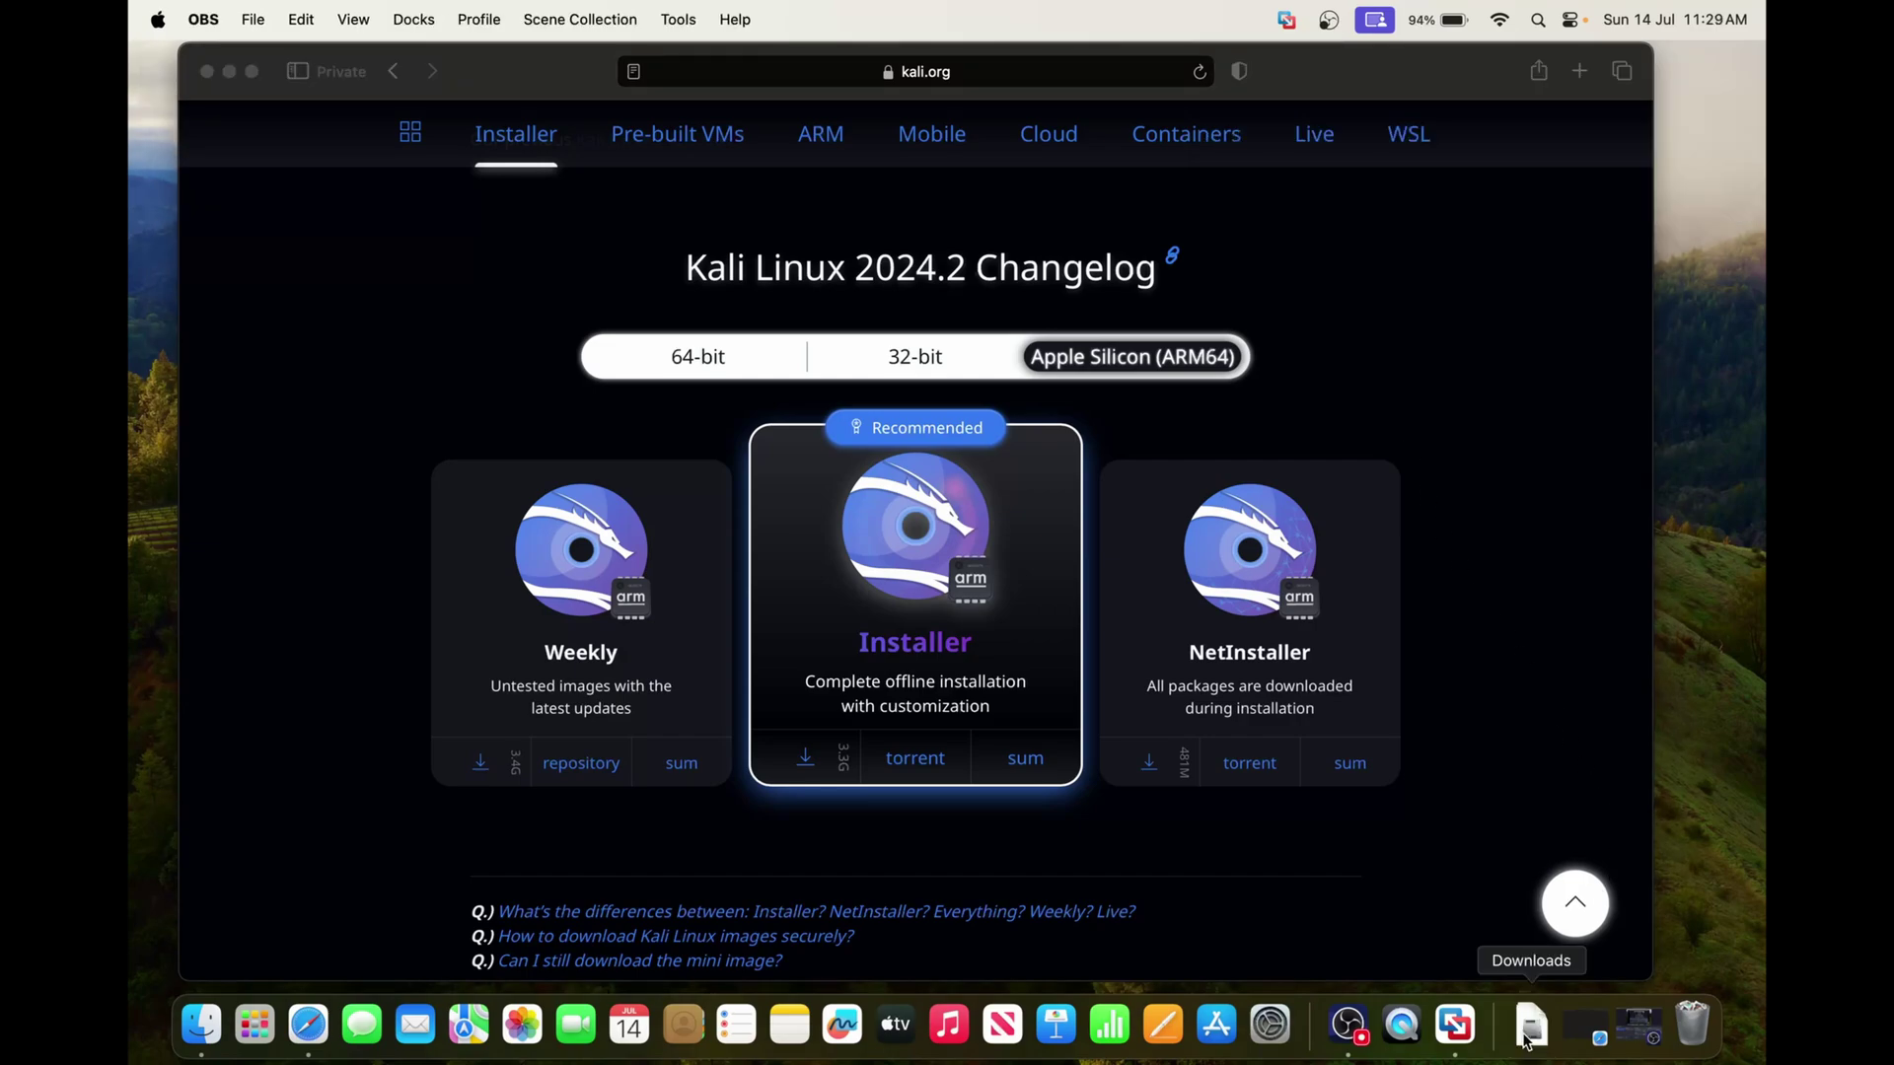
Locate kali-linux-2024.2-installer-arm64.iso in Finder's Downloads, then minimize Safari and return to VMware Fusion.
click(1528, 1031)
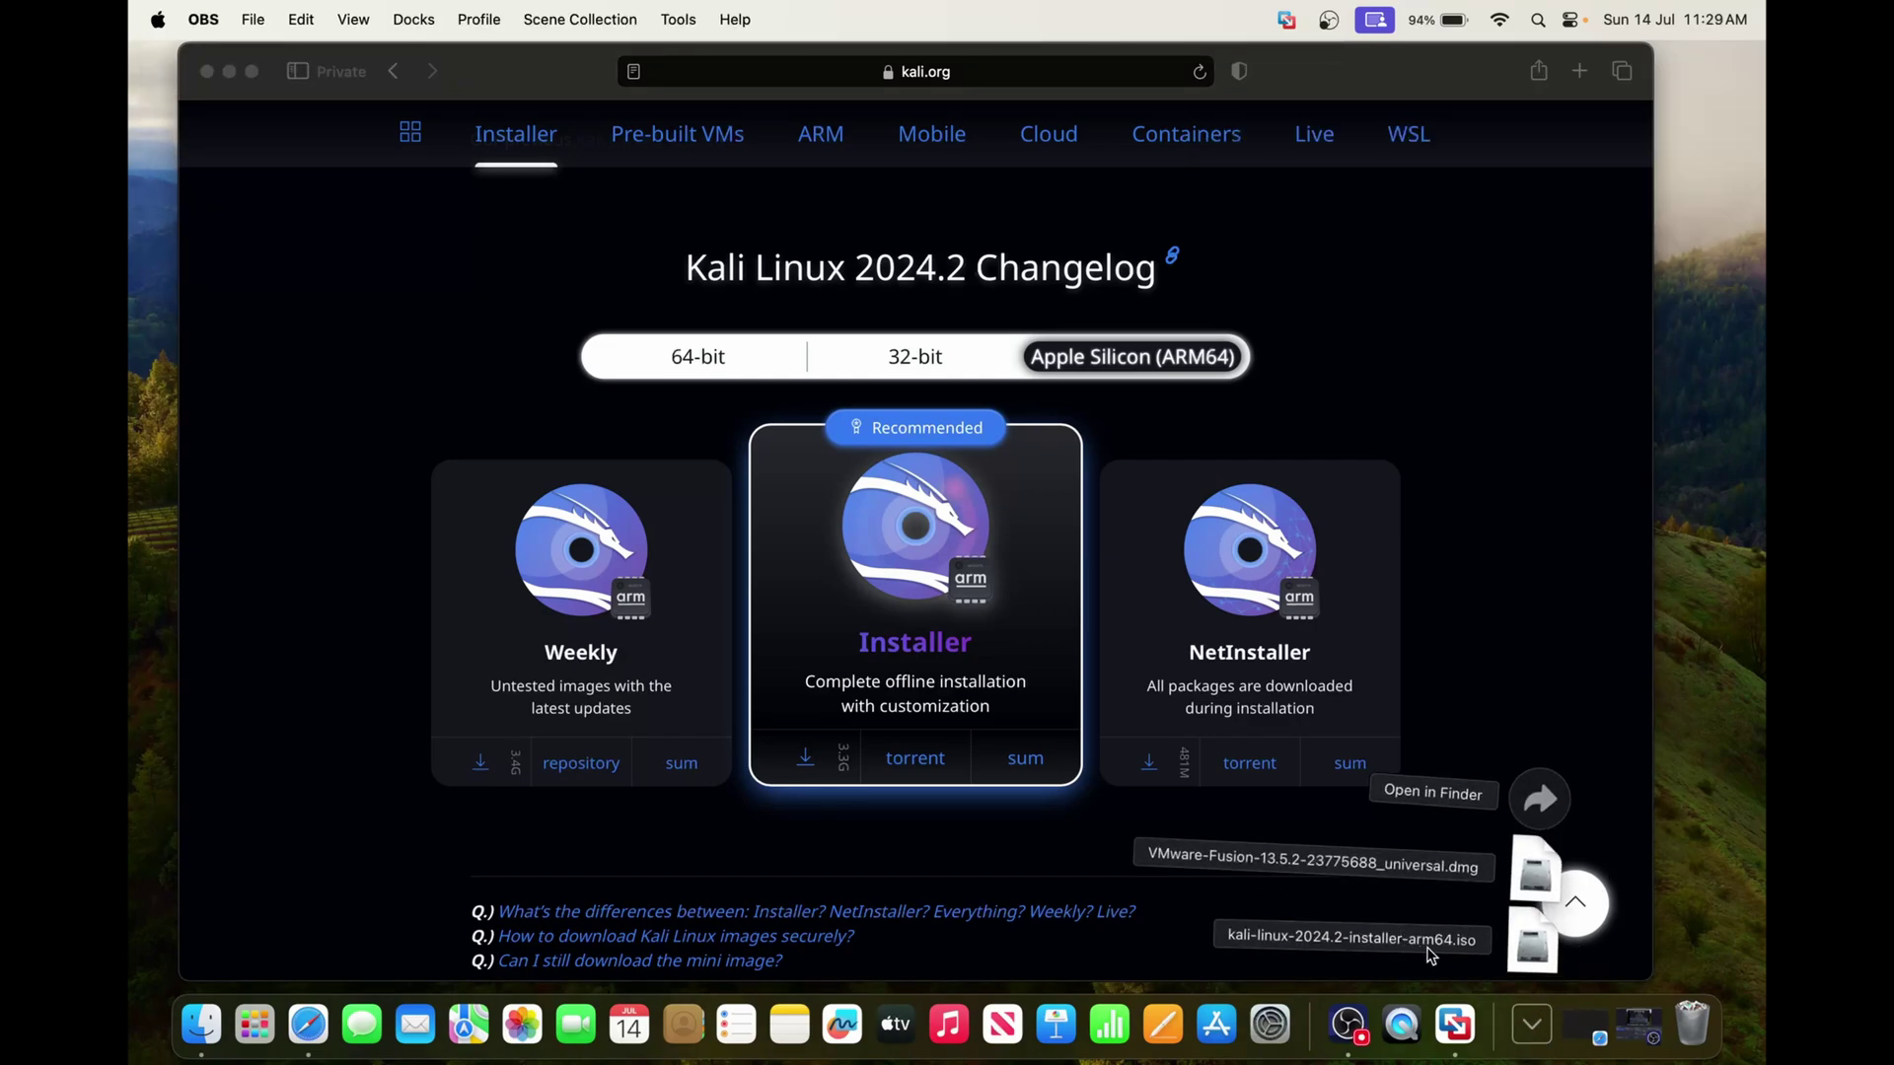
click(202, 1026)
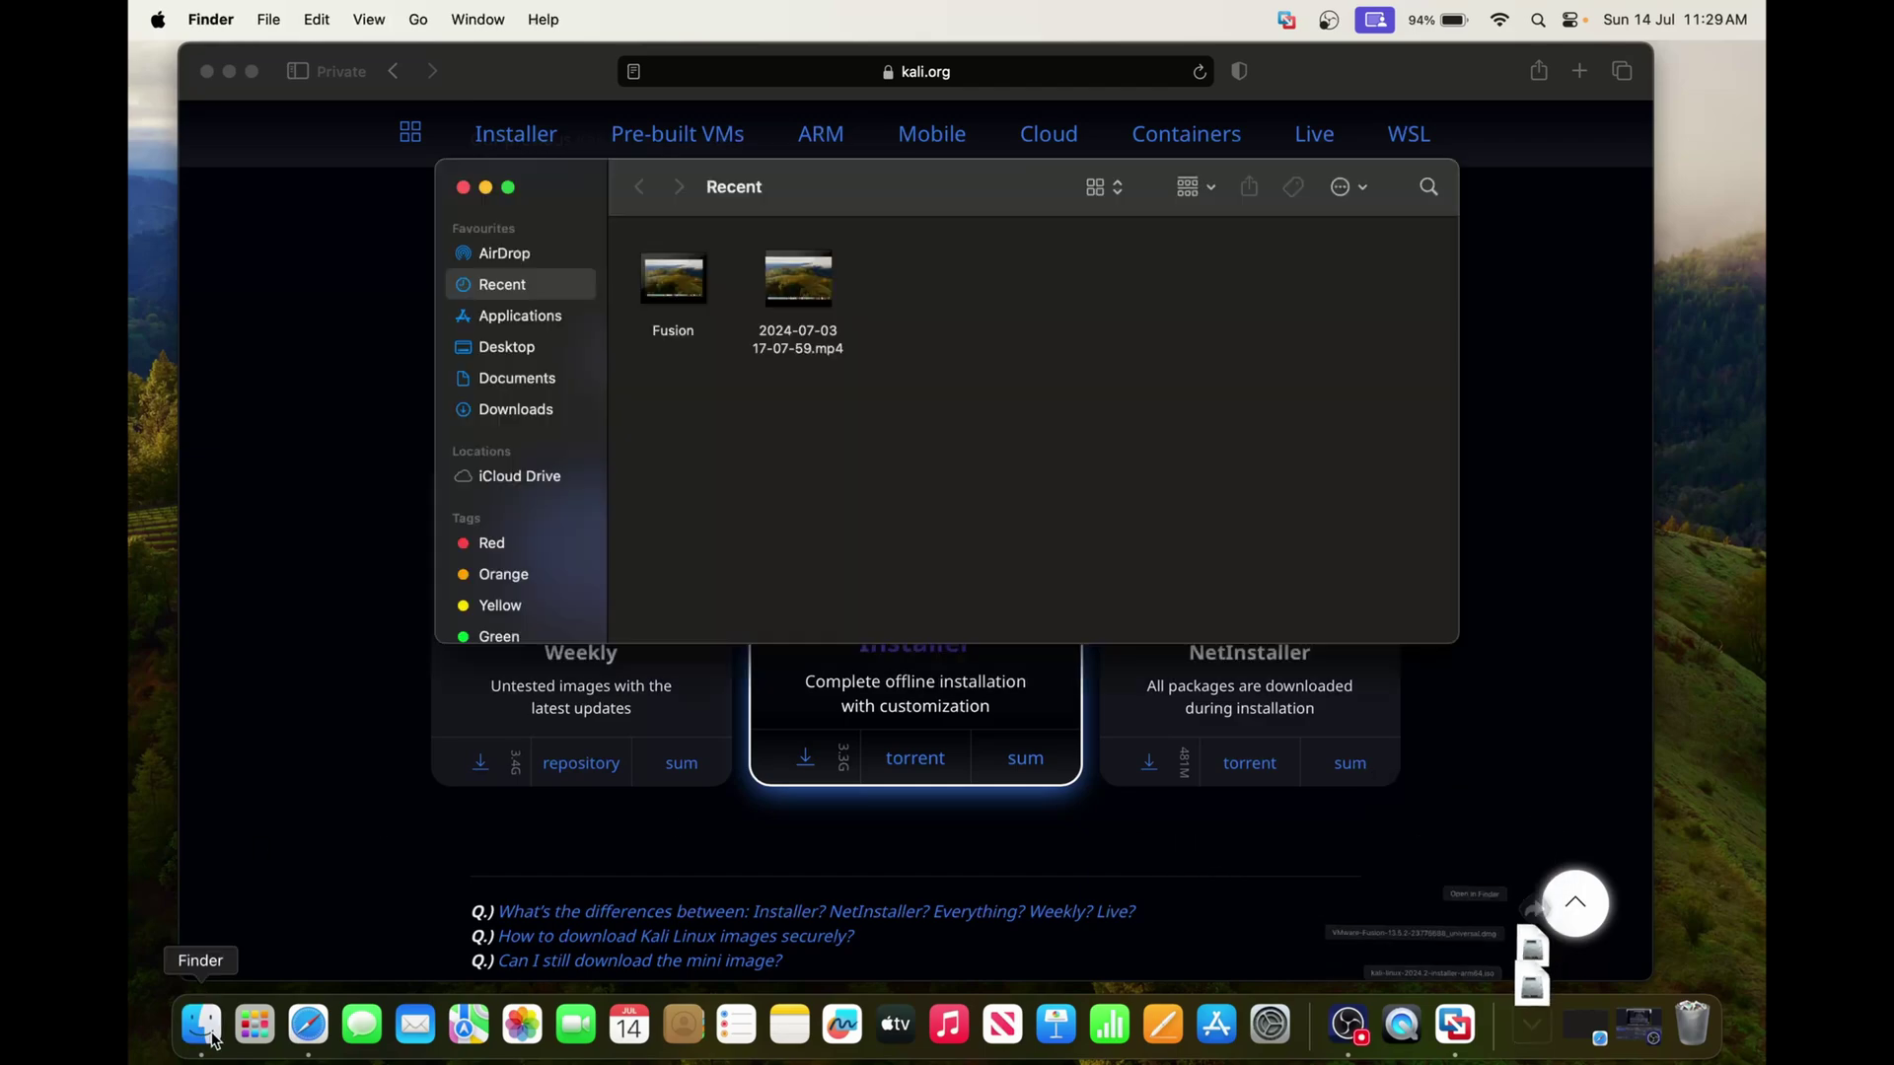
click(522, 378)
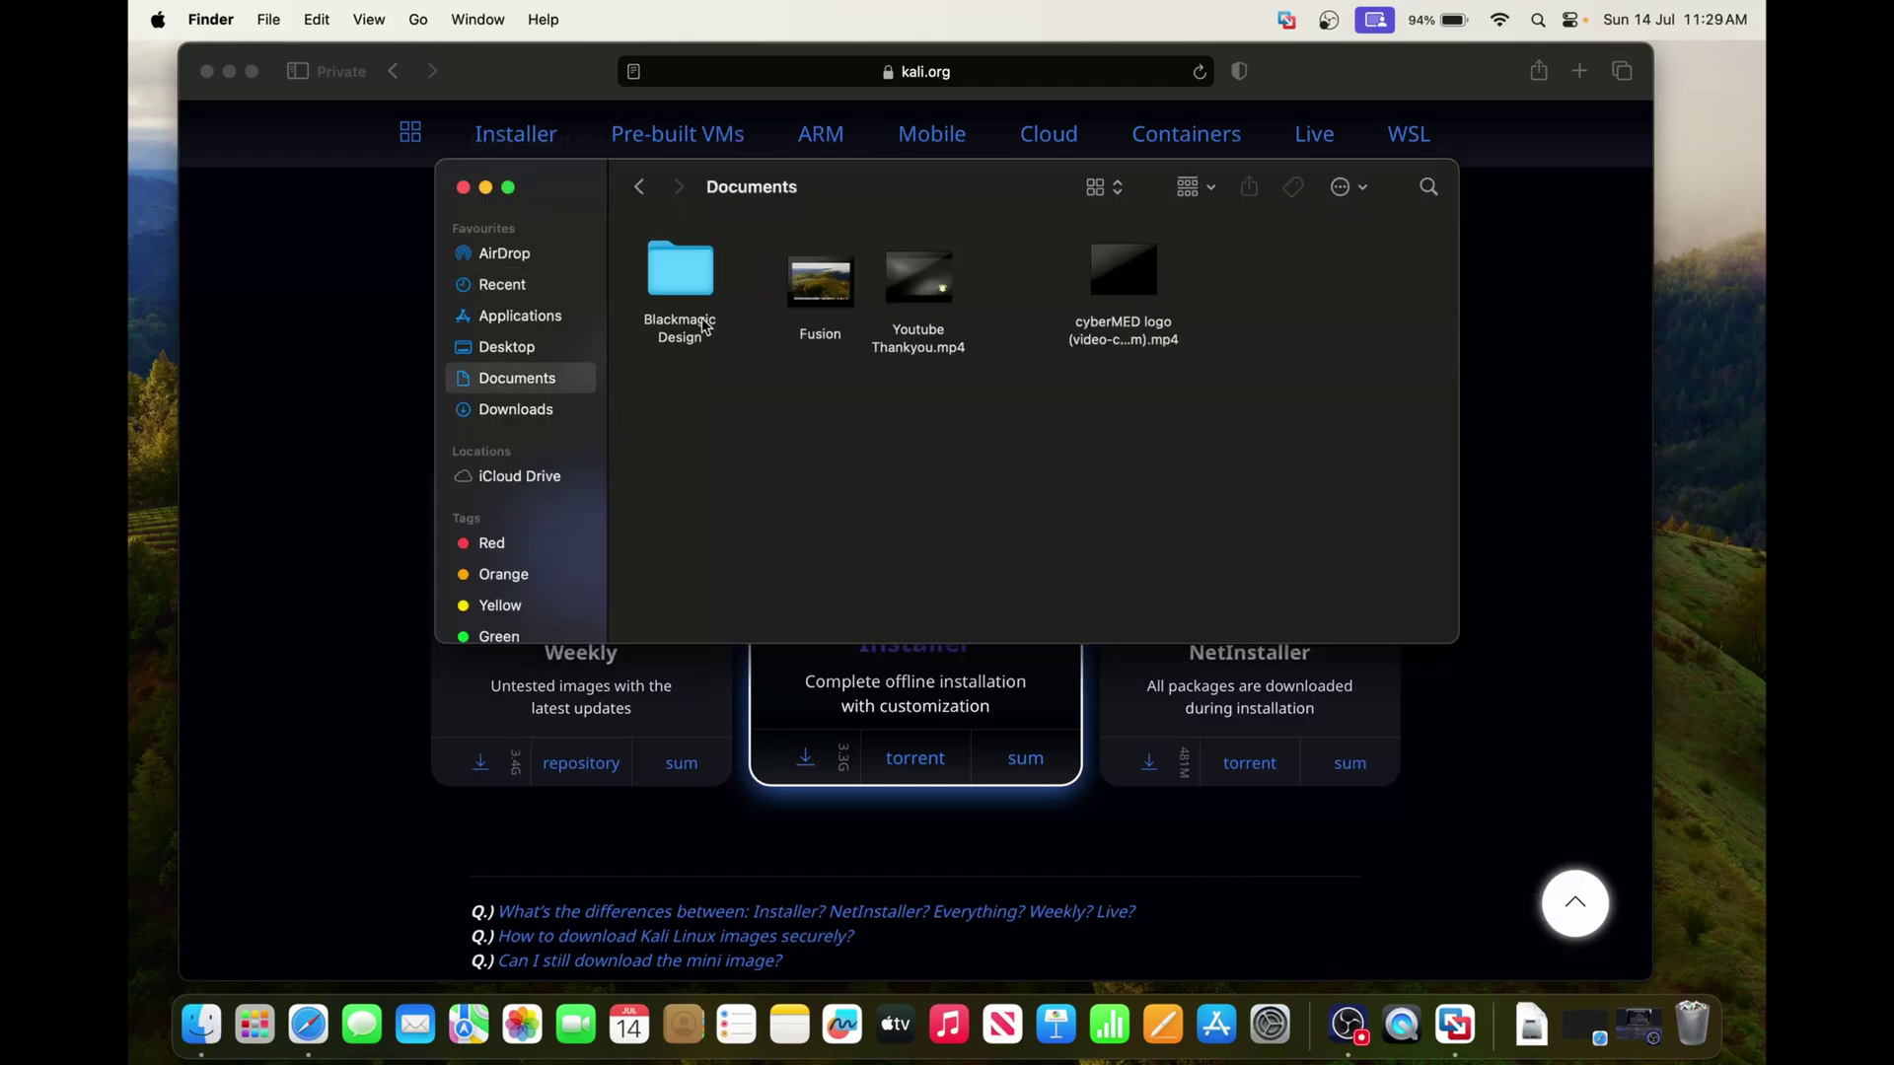
click(514, 413)
click(767, 269)
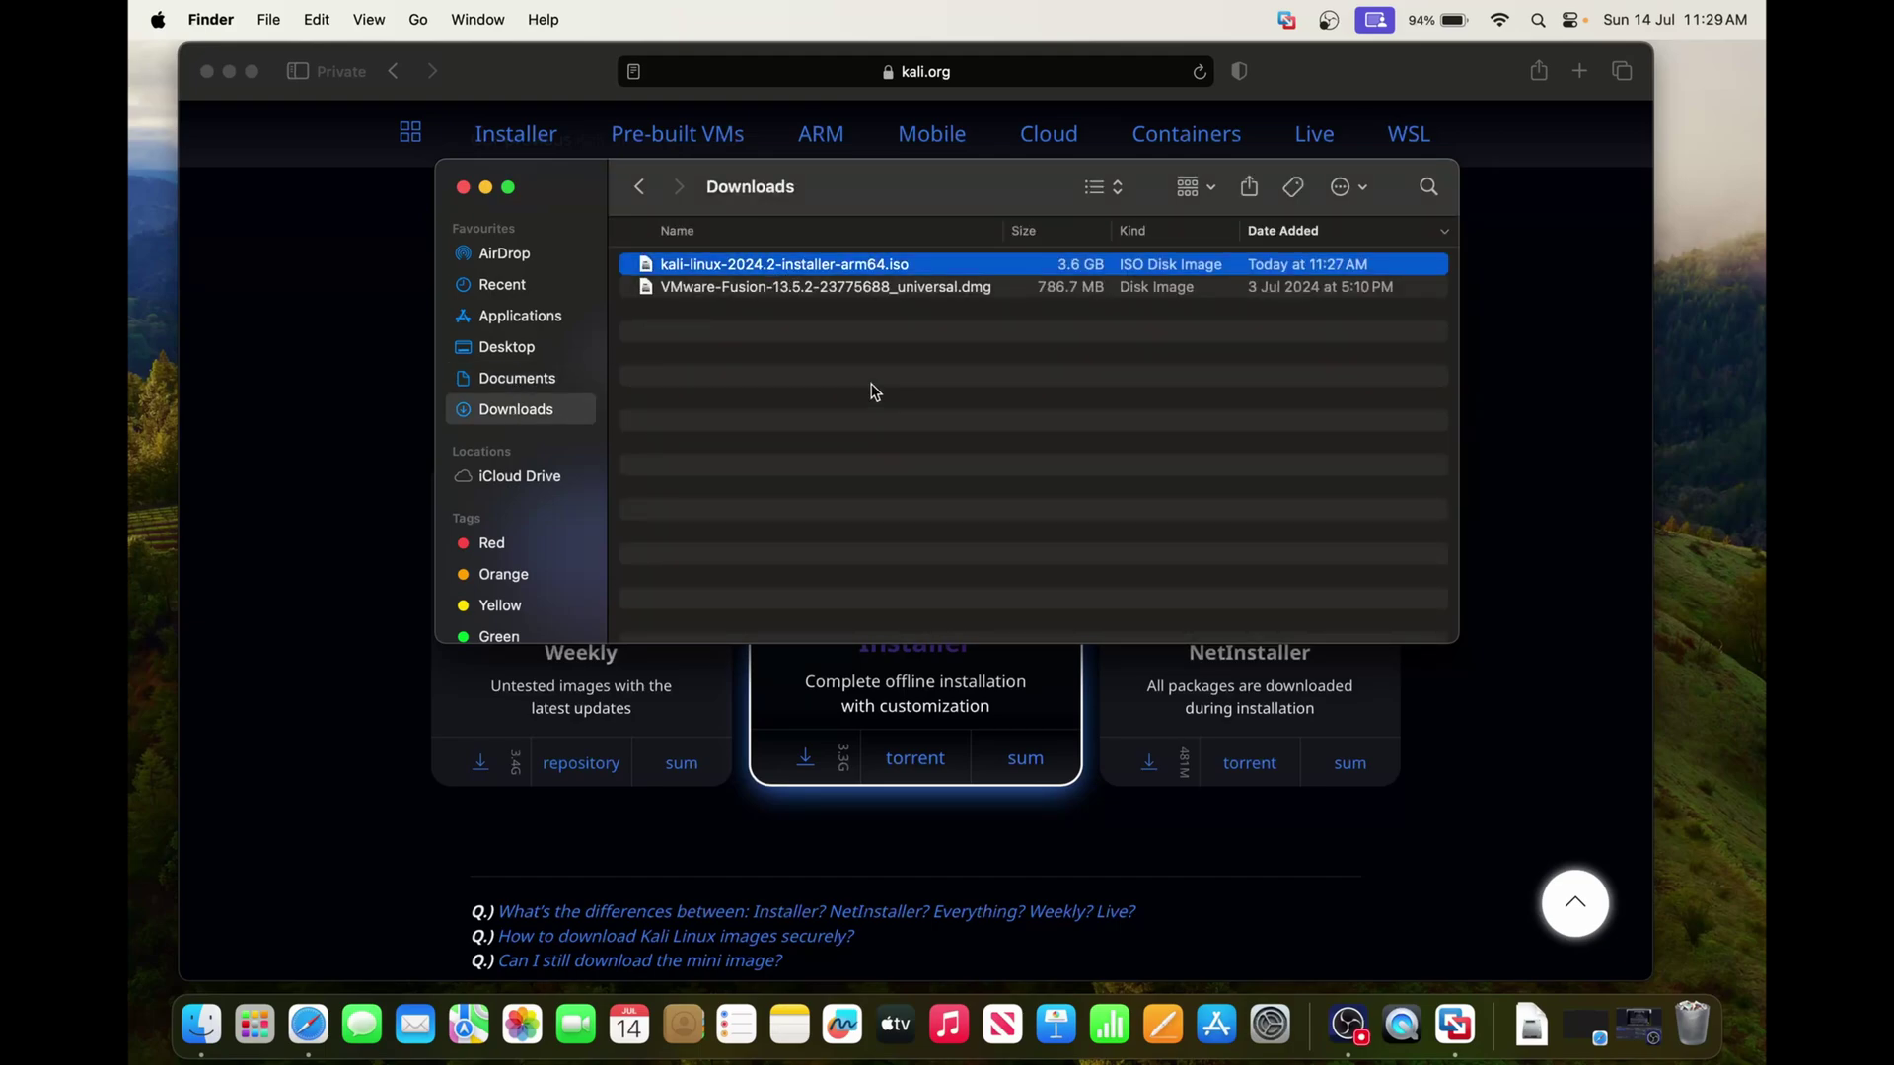
click(229, 70)
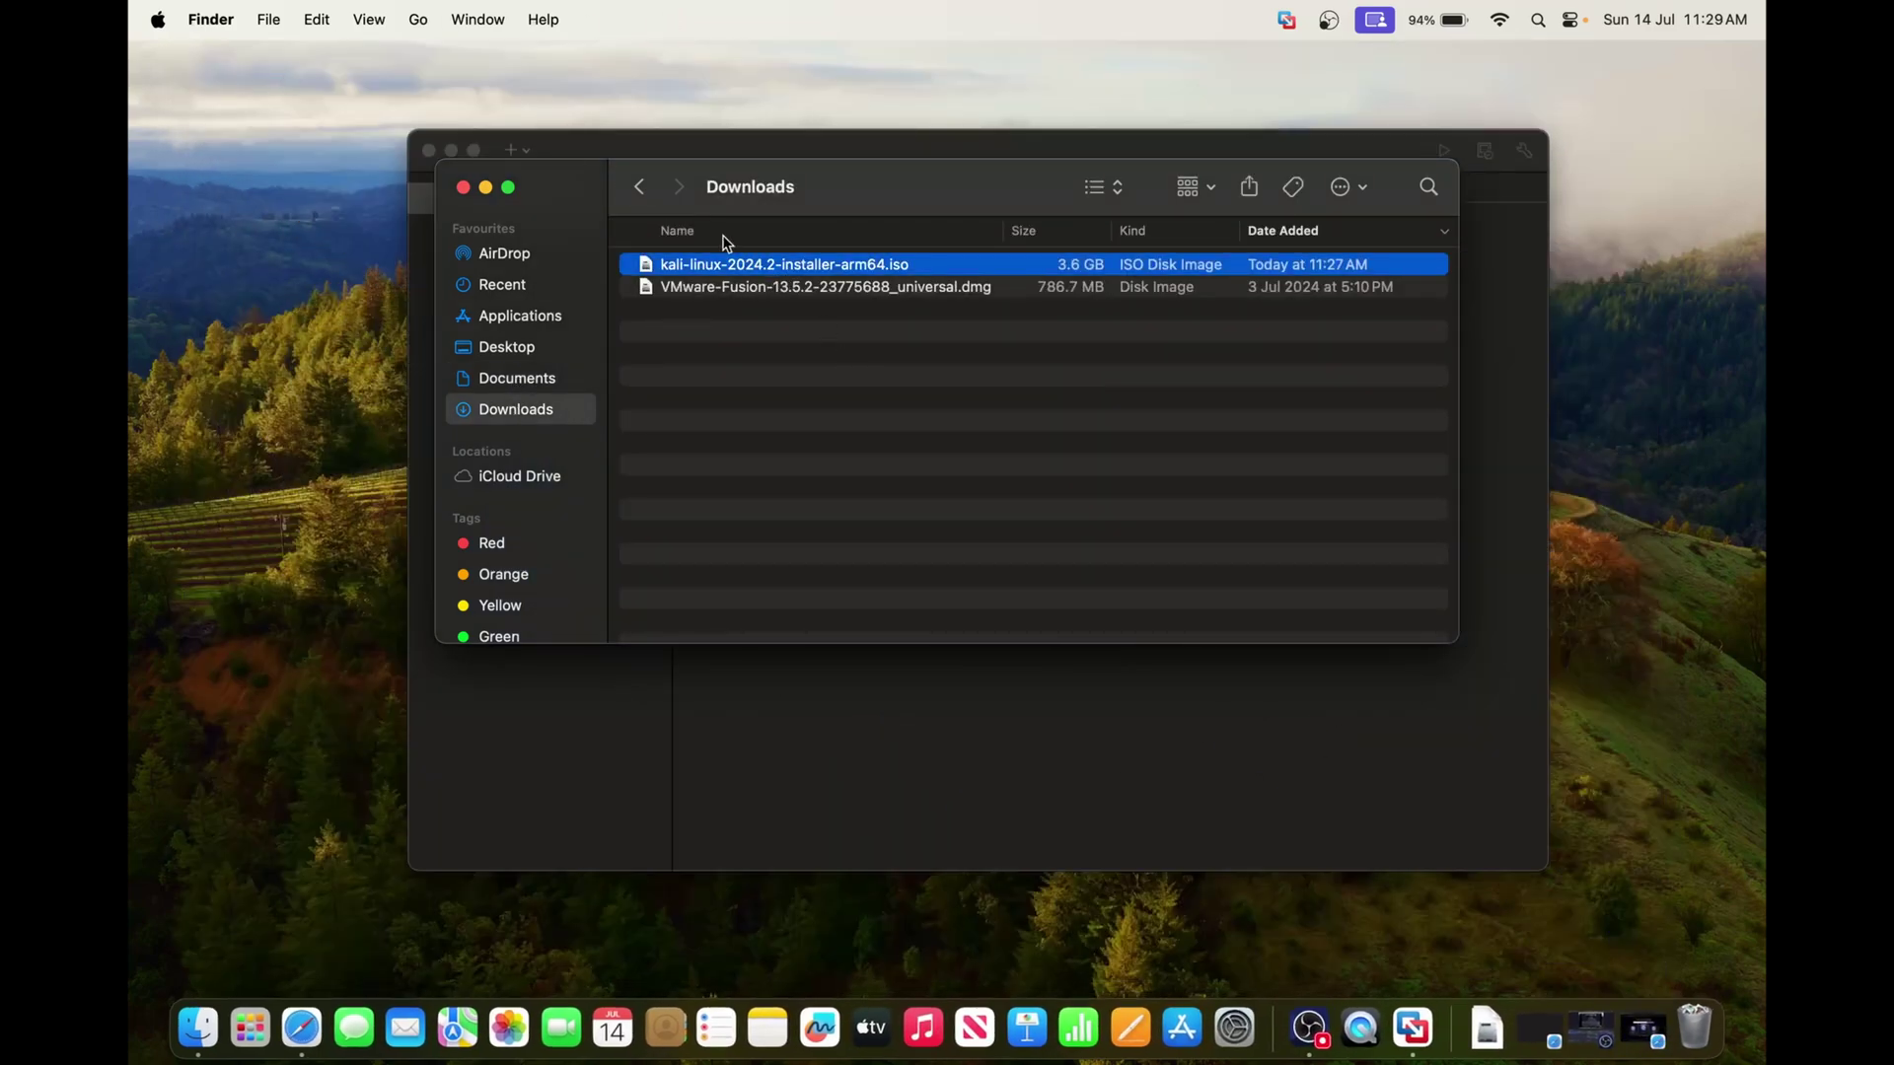
click(703, 154)
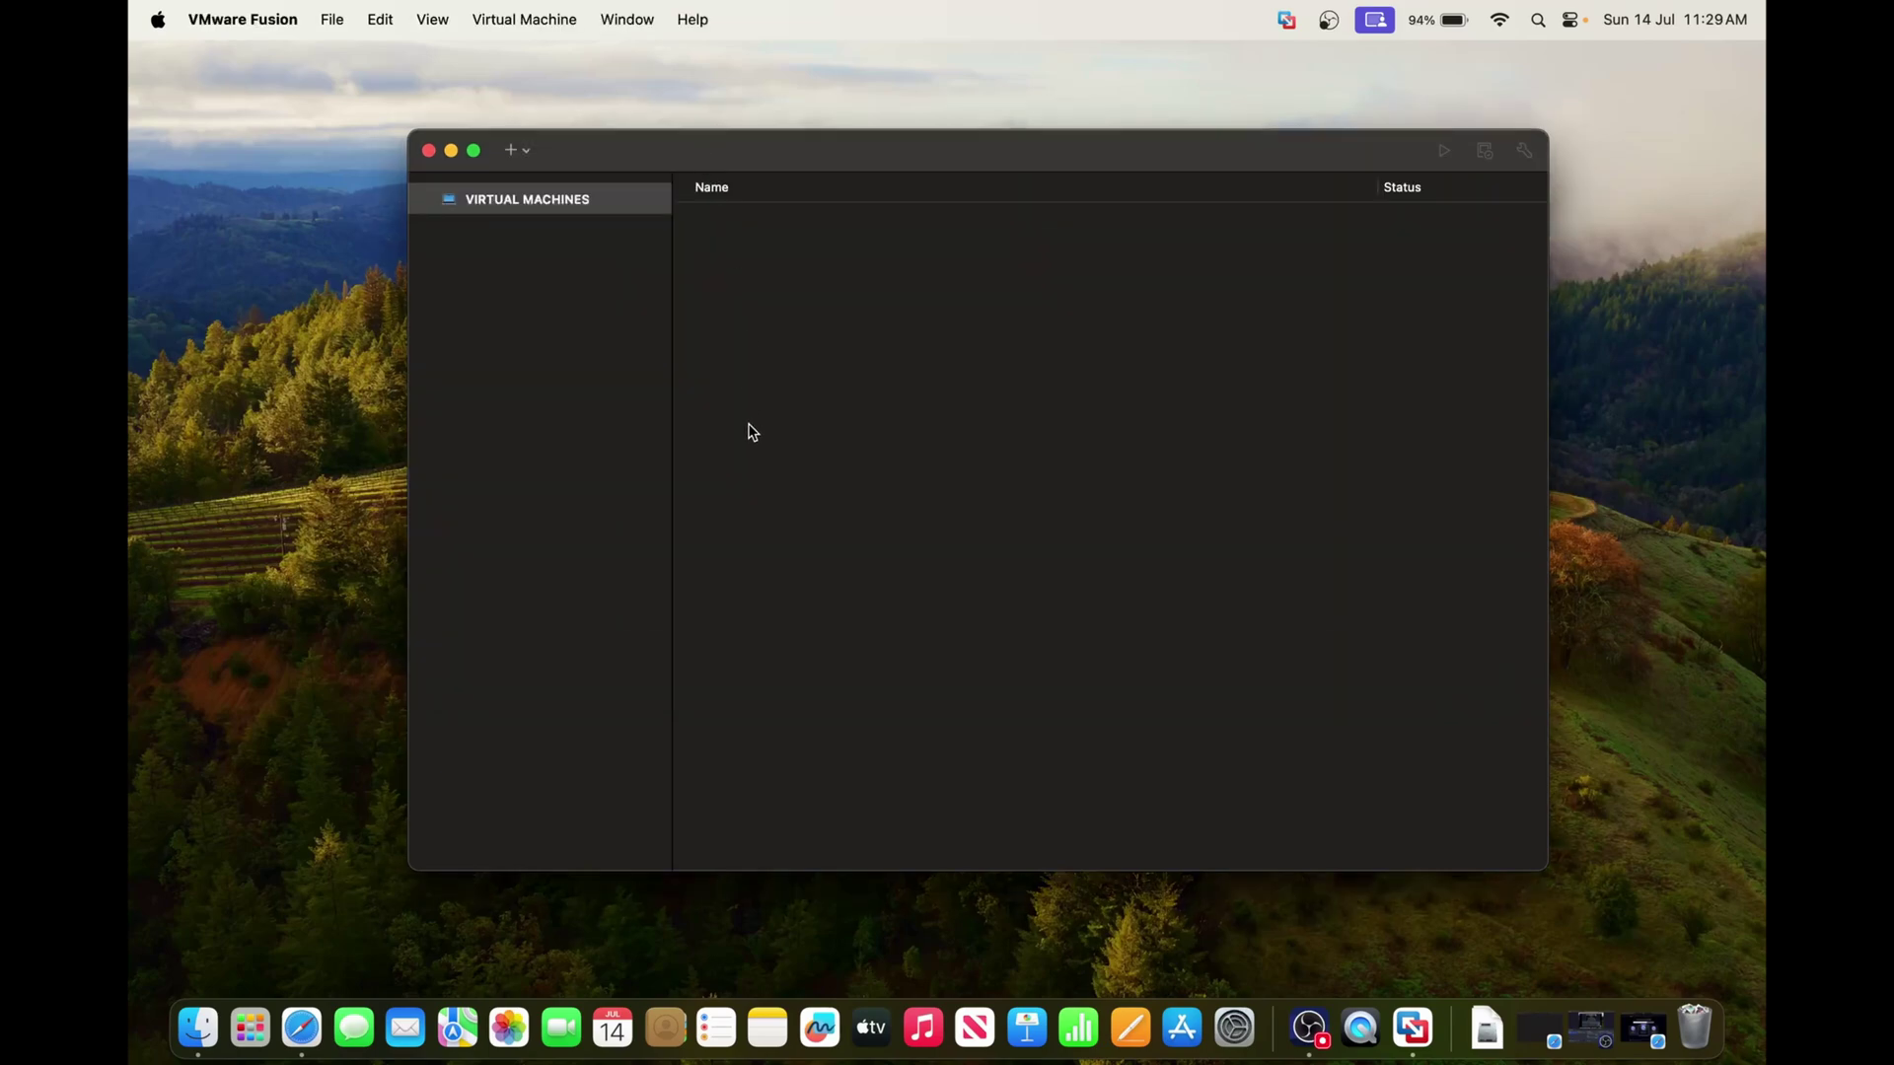
Start a new virtual machine using the Kali ARM64 ISO dragged onto 'Install from disc or image'.
click(512, 158)
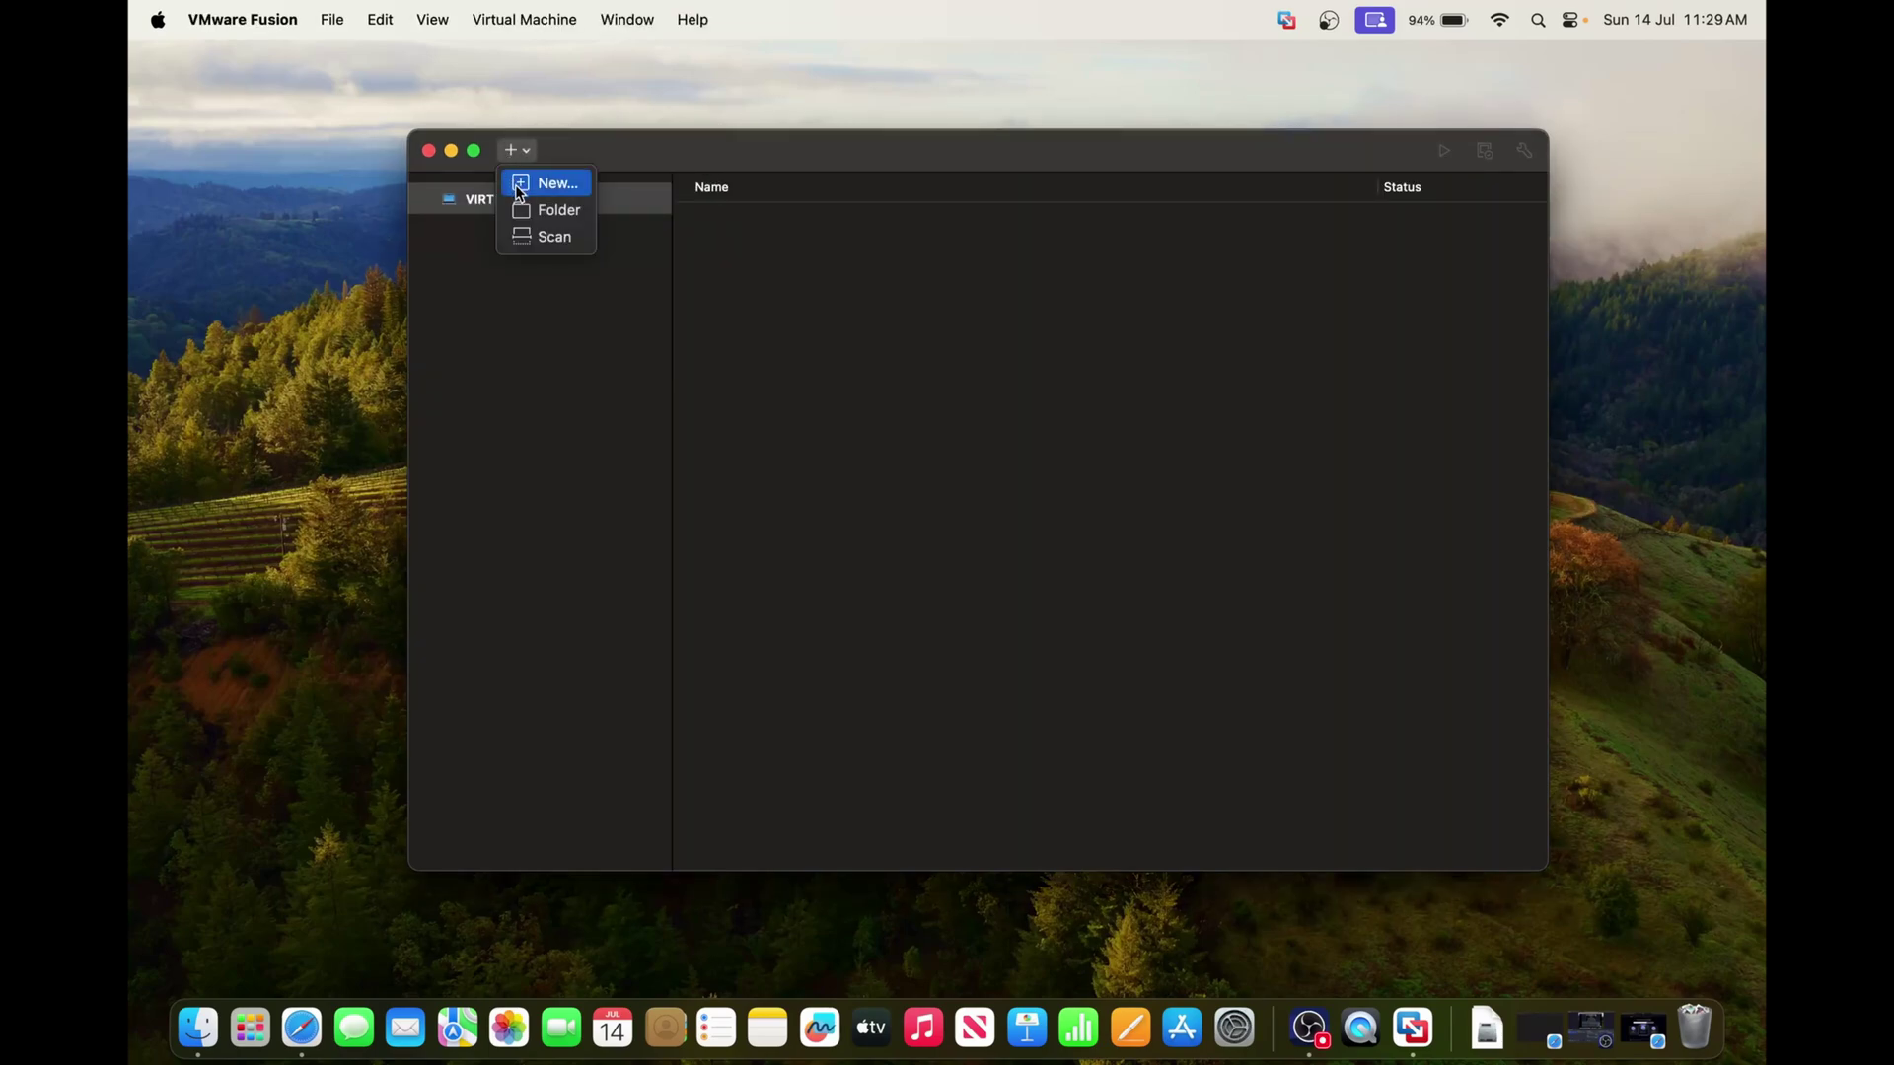
click(517, 189)
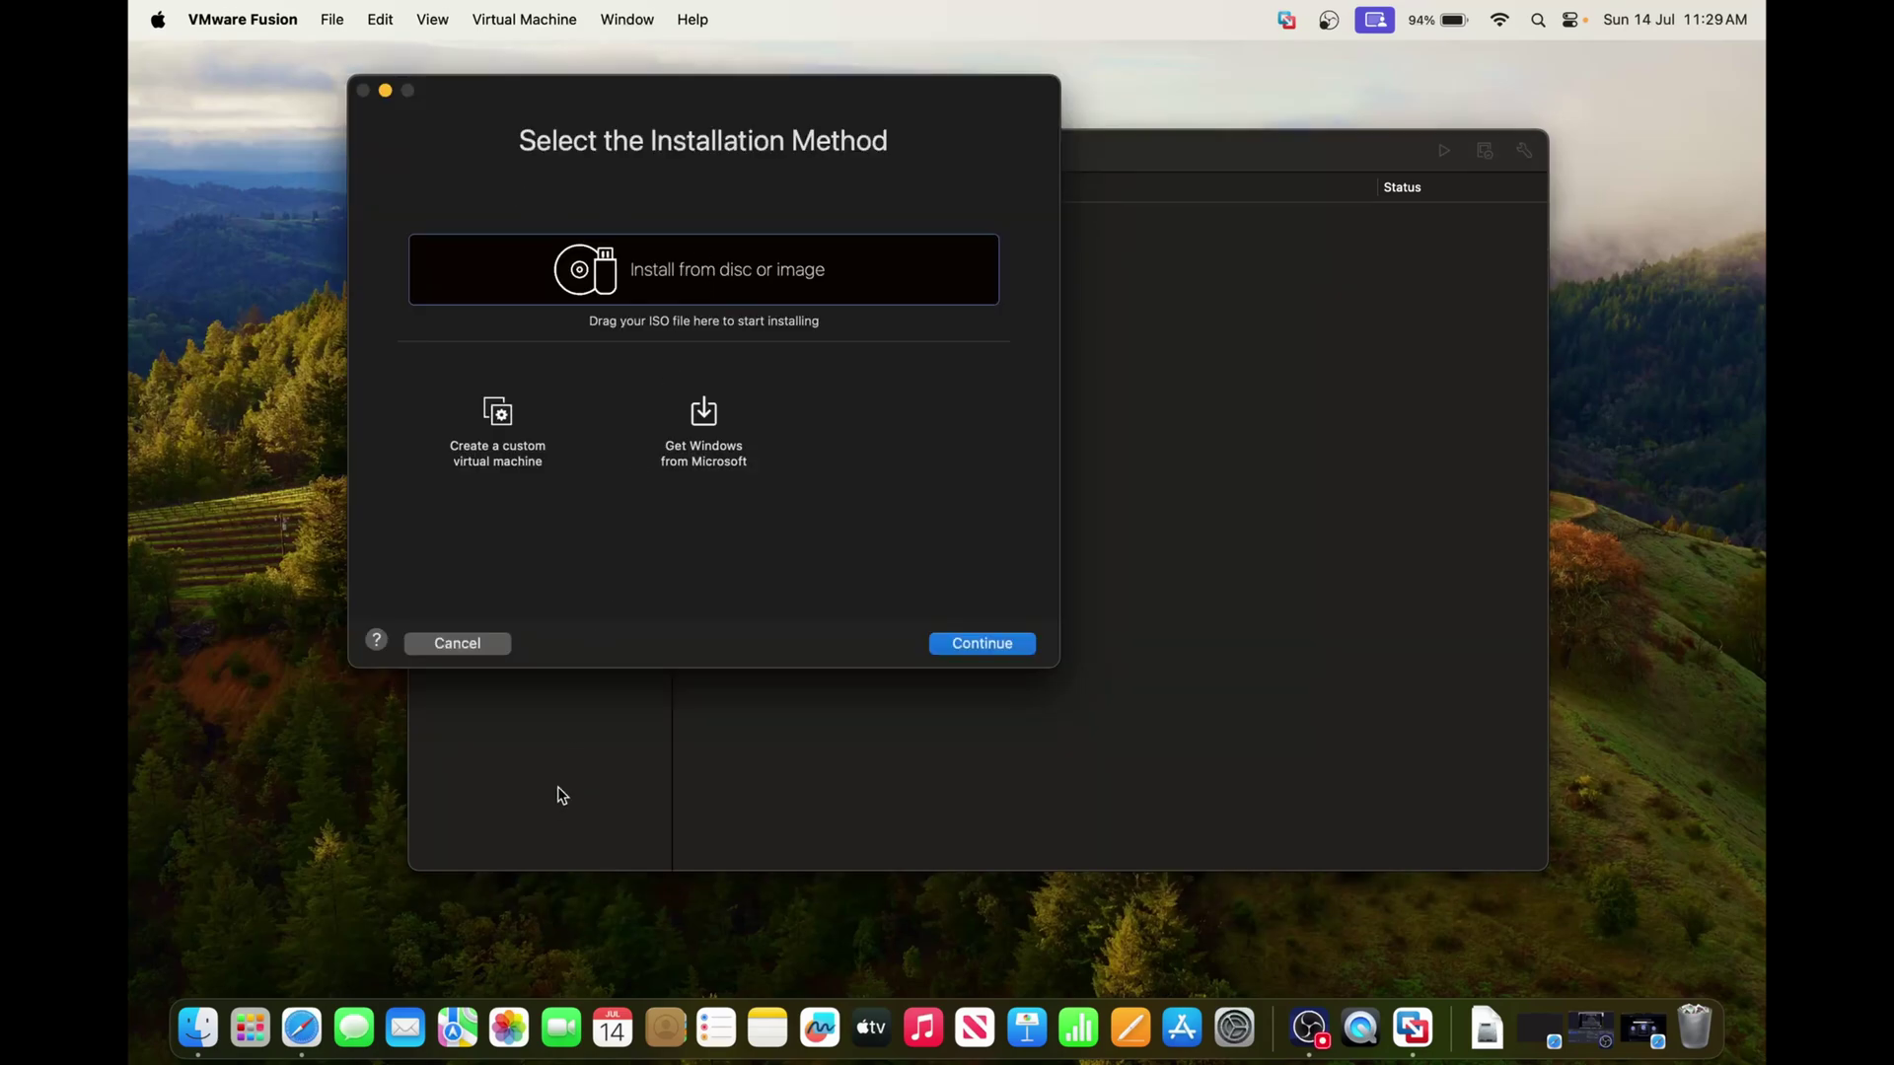
click(197, 1028)
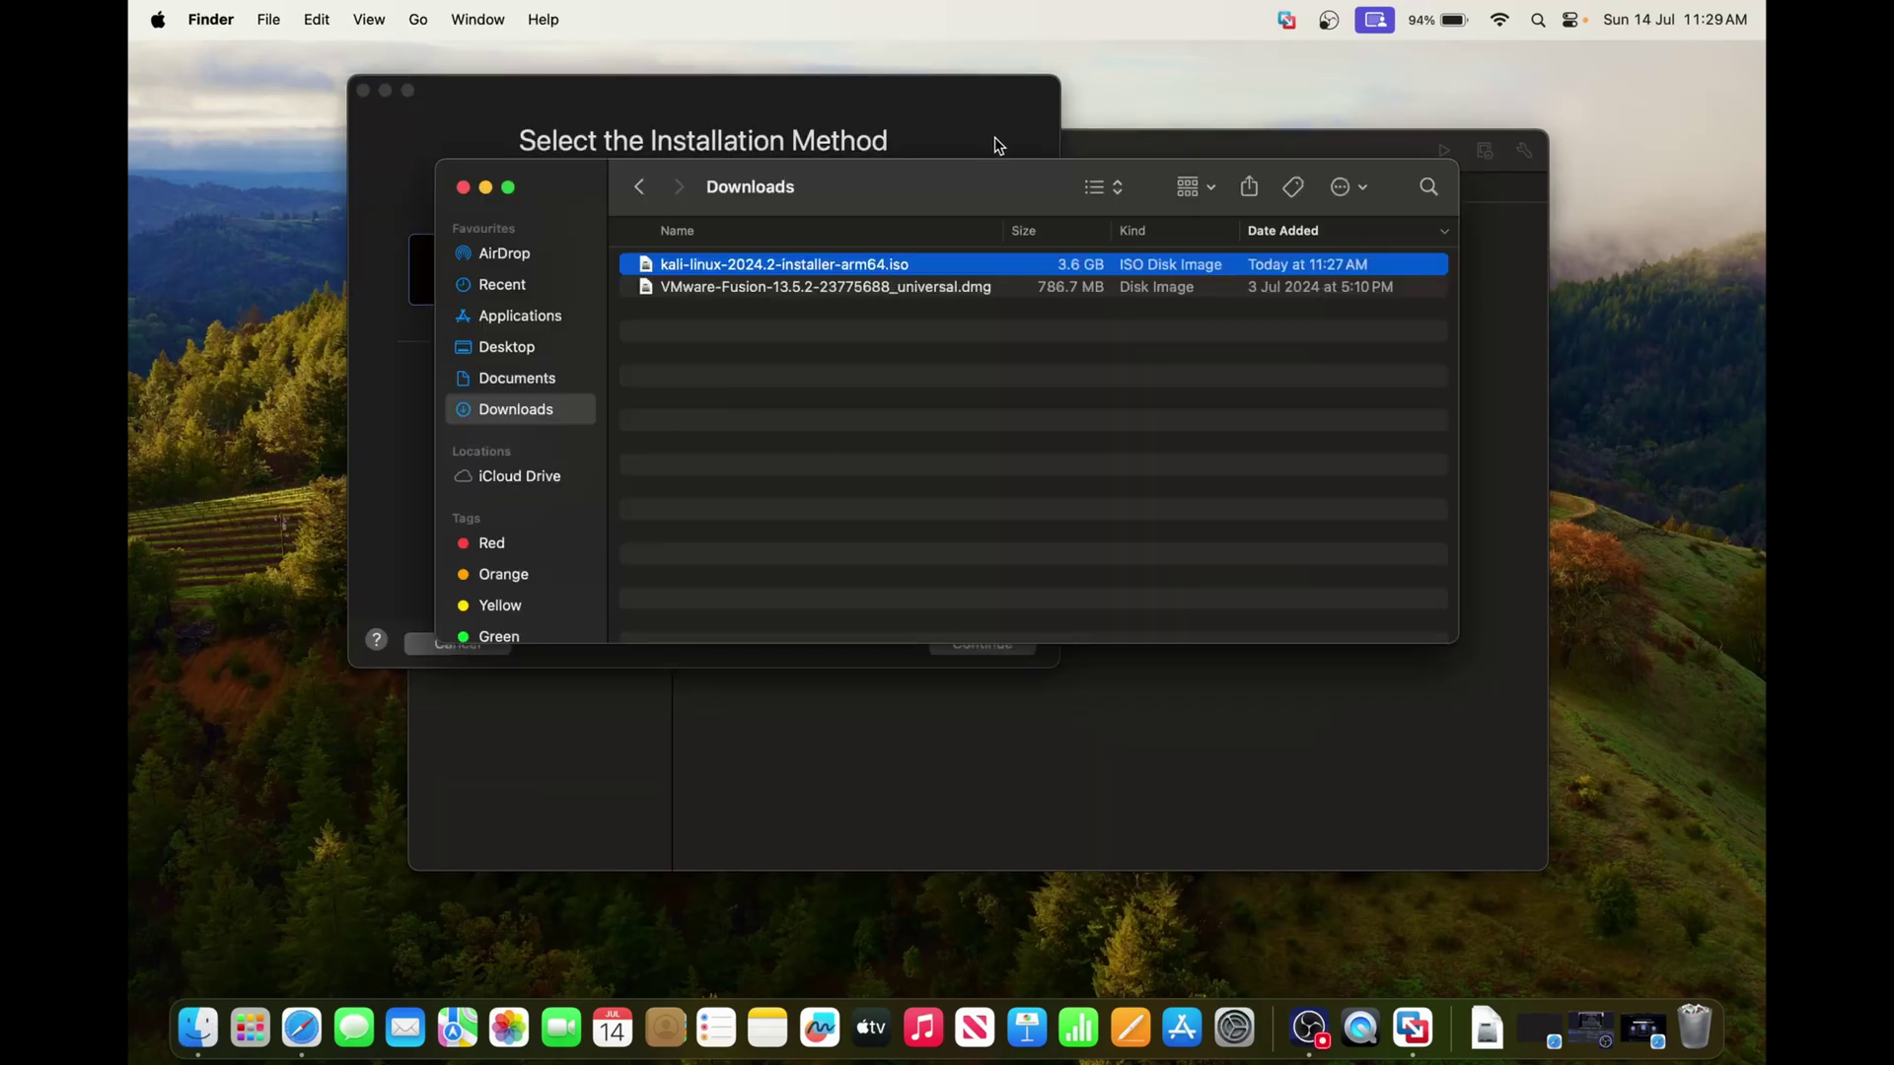
drag(977, 178, 1278, 175)
drag(1112, 253, 641, 292)
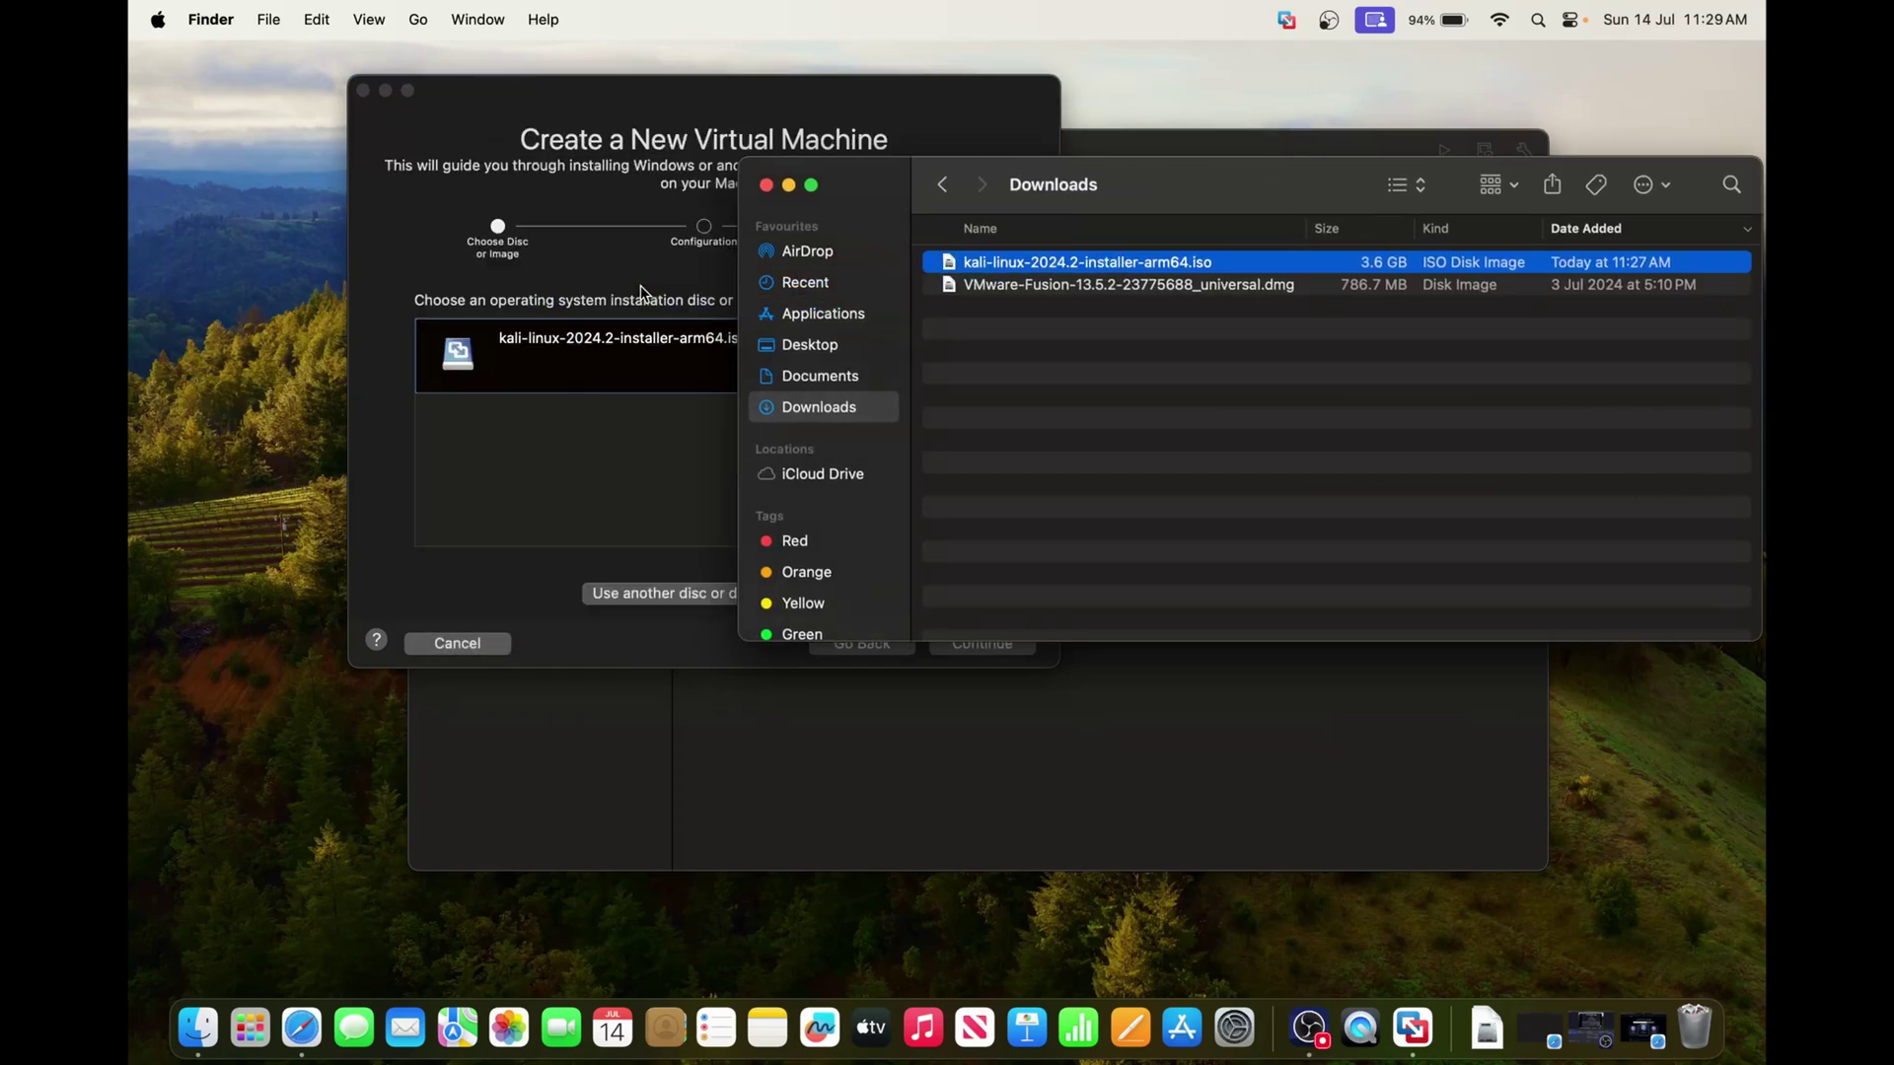
click(868, 102)
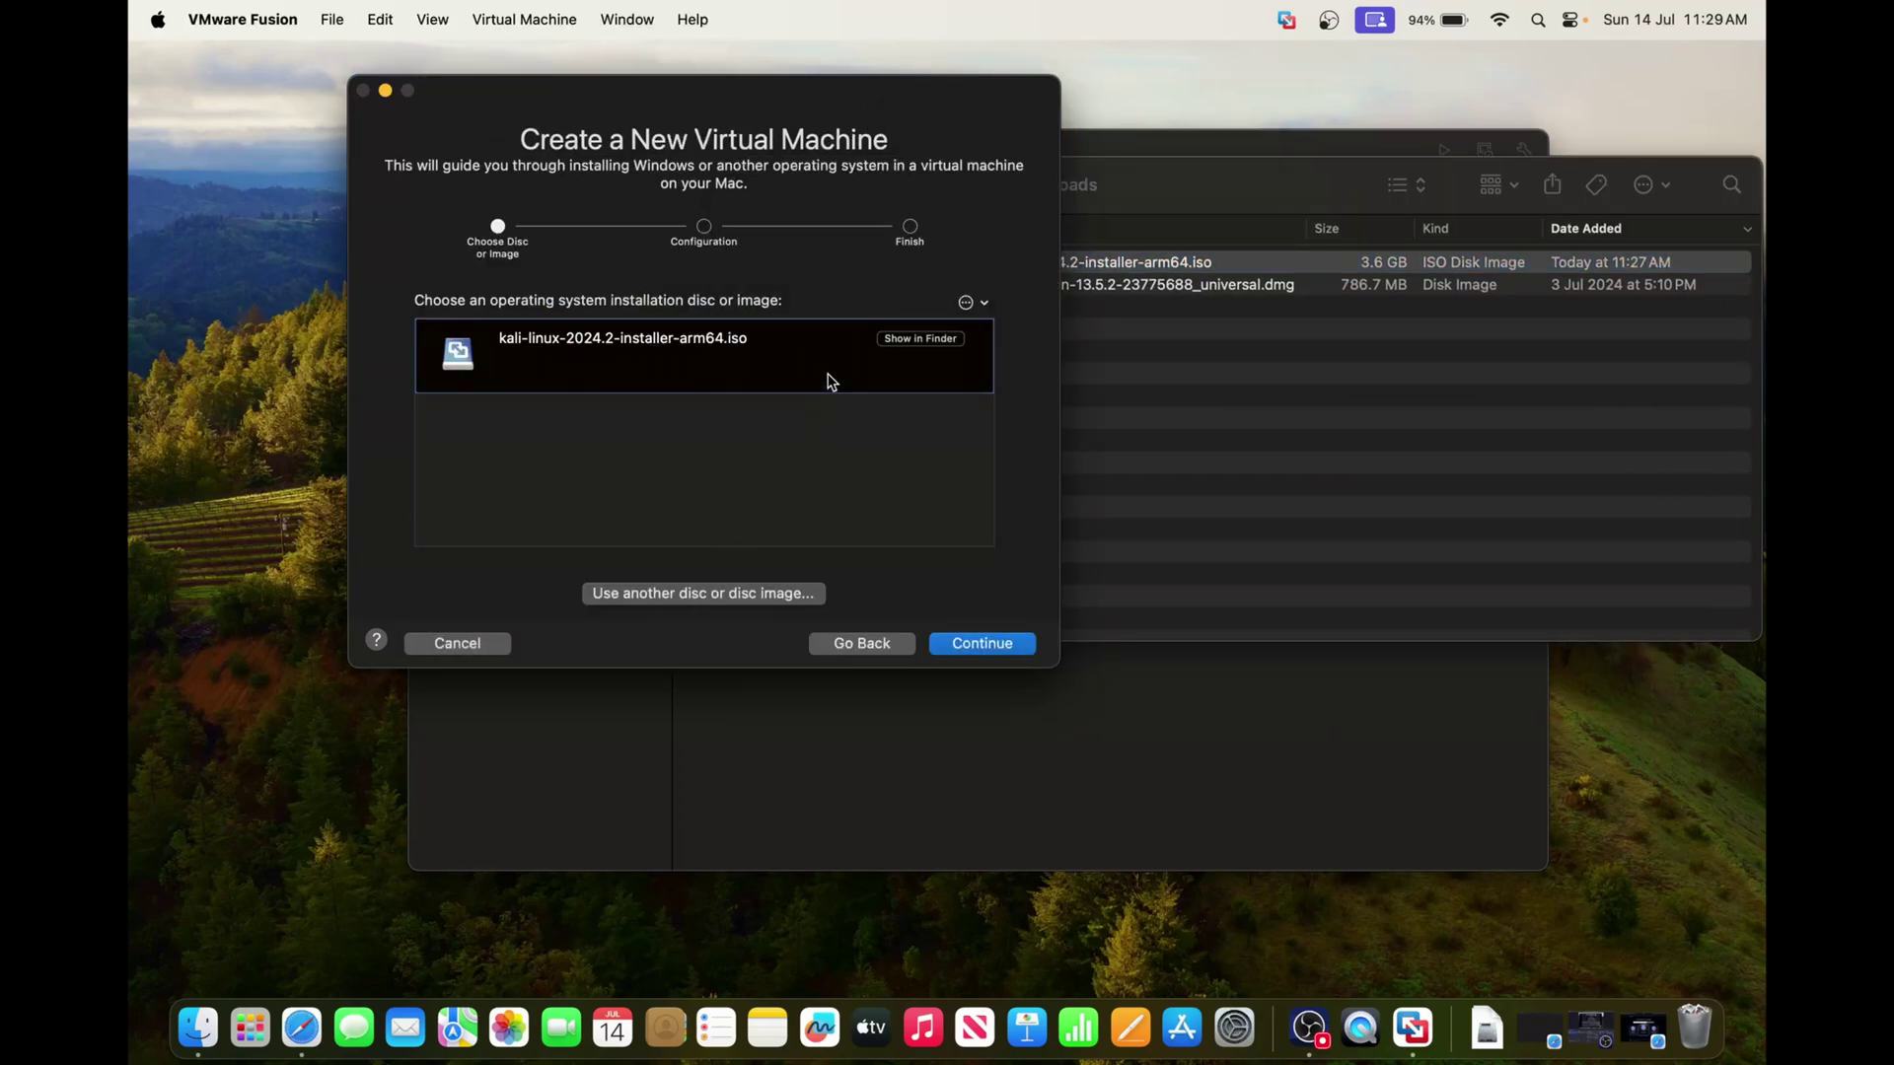
click(957, 647)
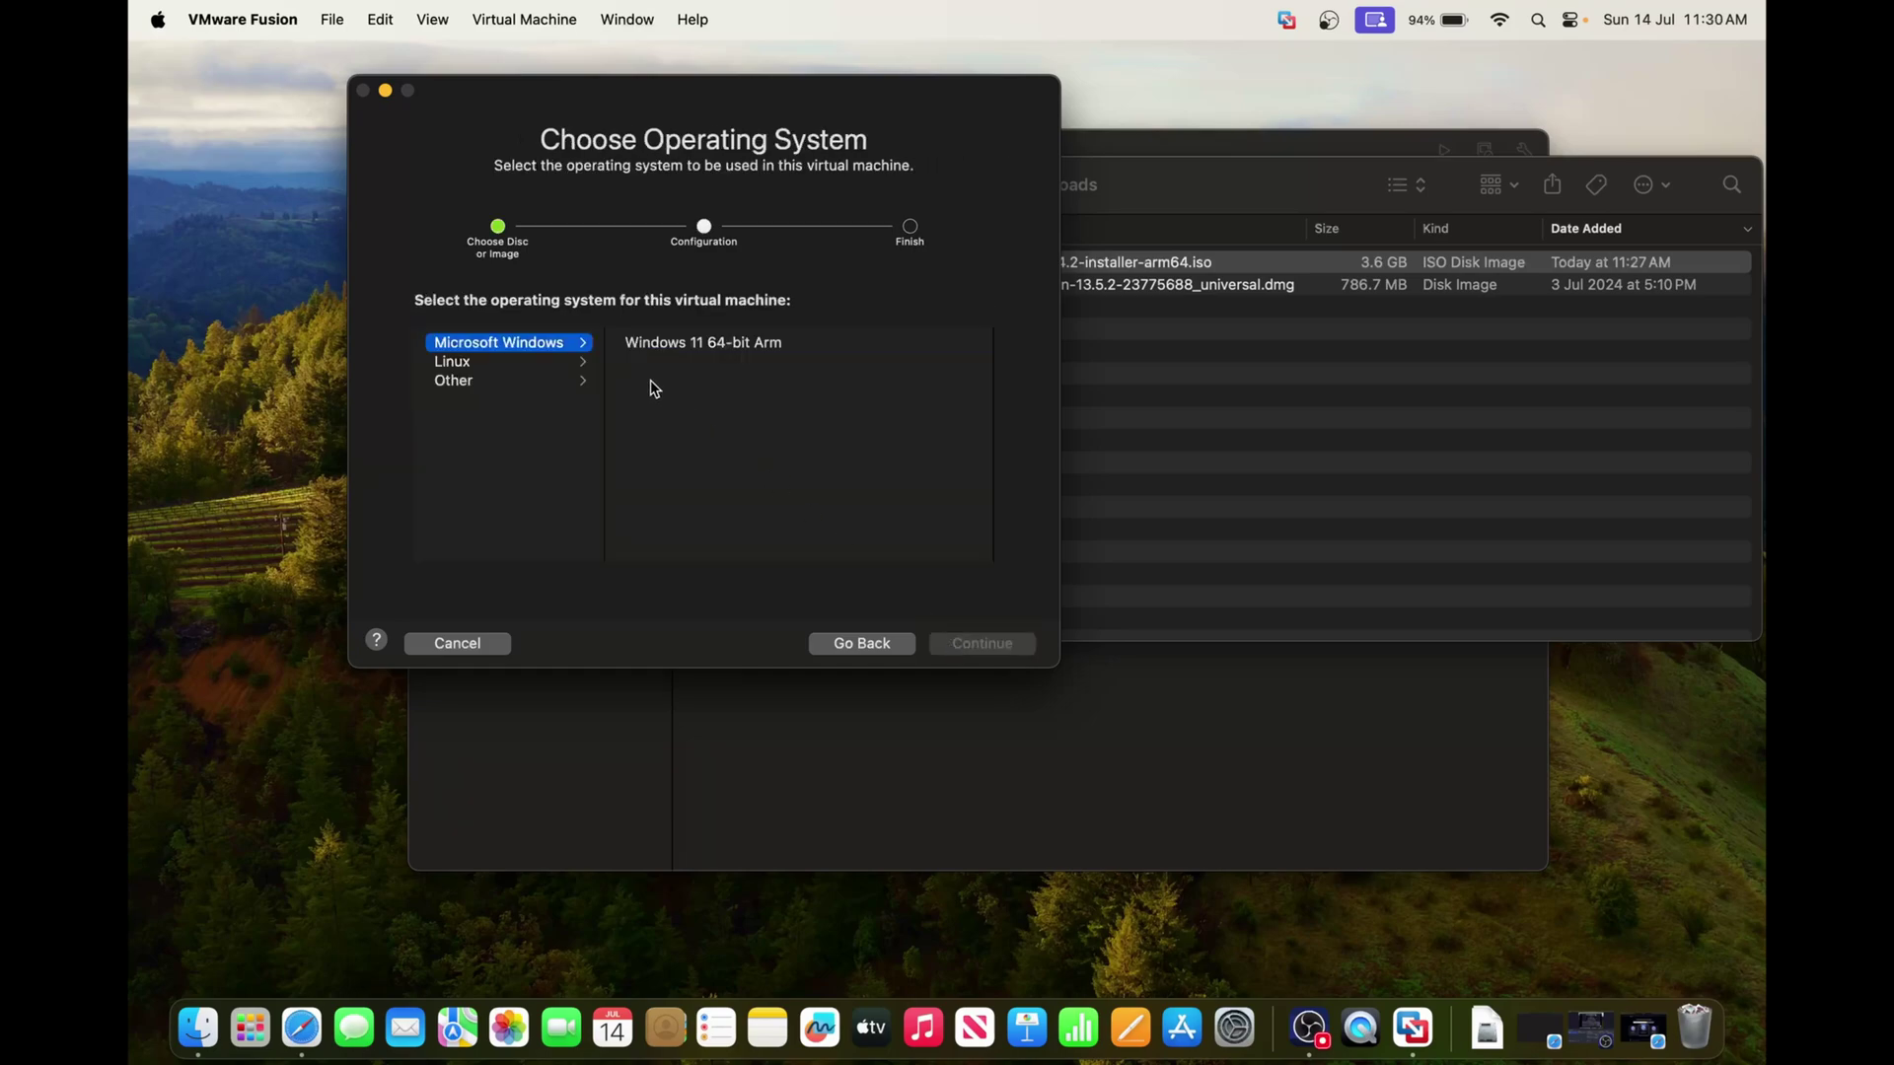
Choose Linux > Other Linux 6.x kernel 64-bit Arm as the guest operating system.
click(577, 365)
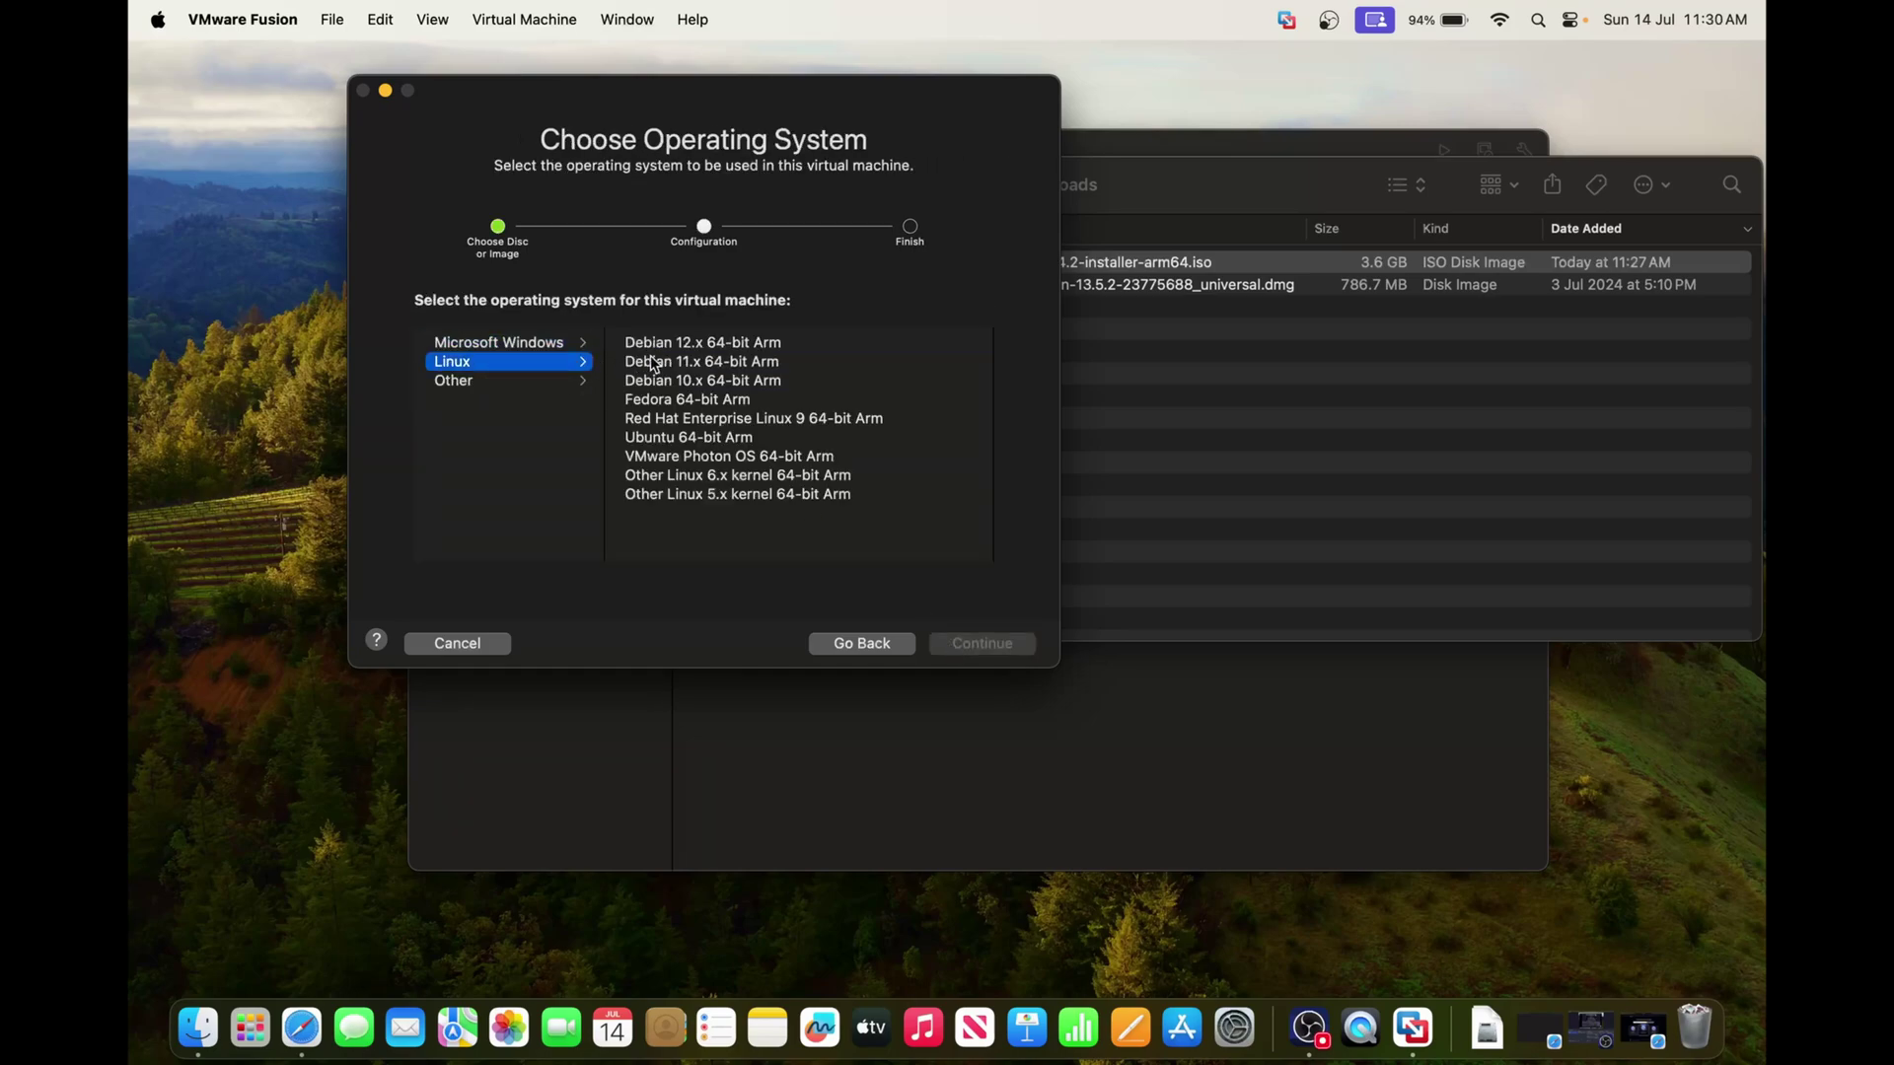
click(688, 477)
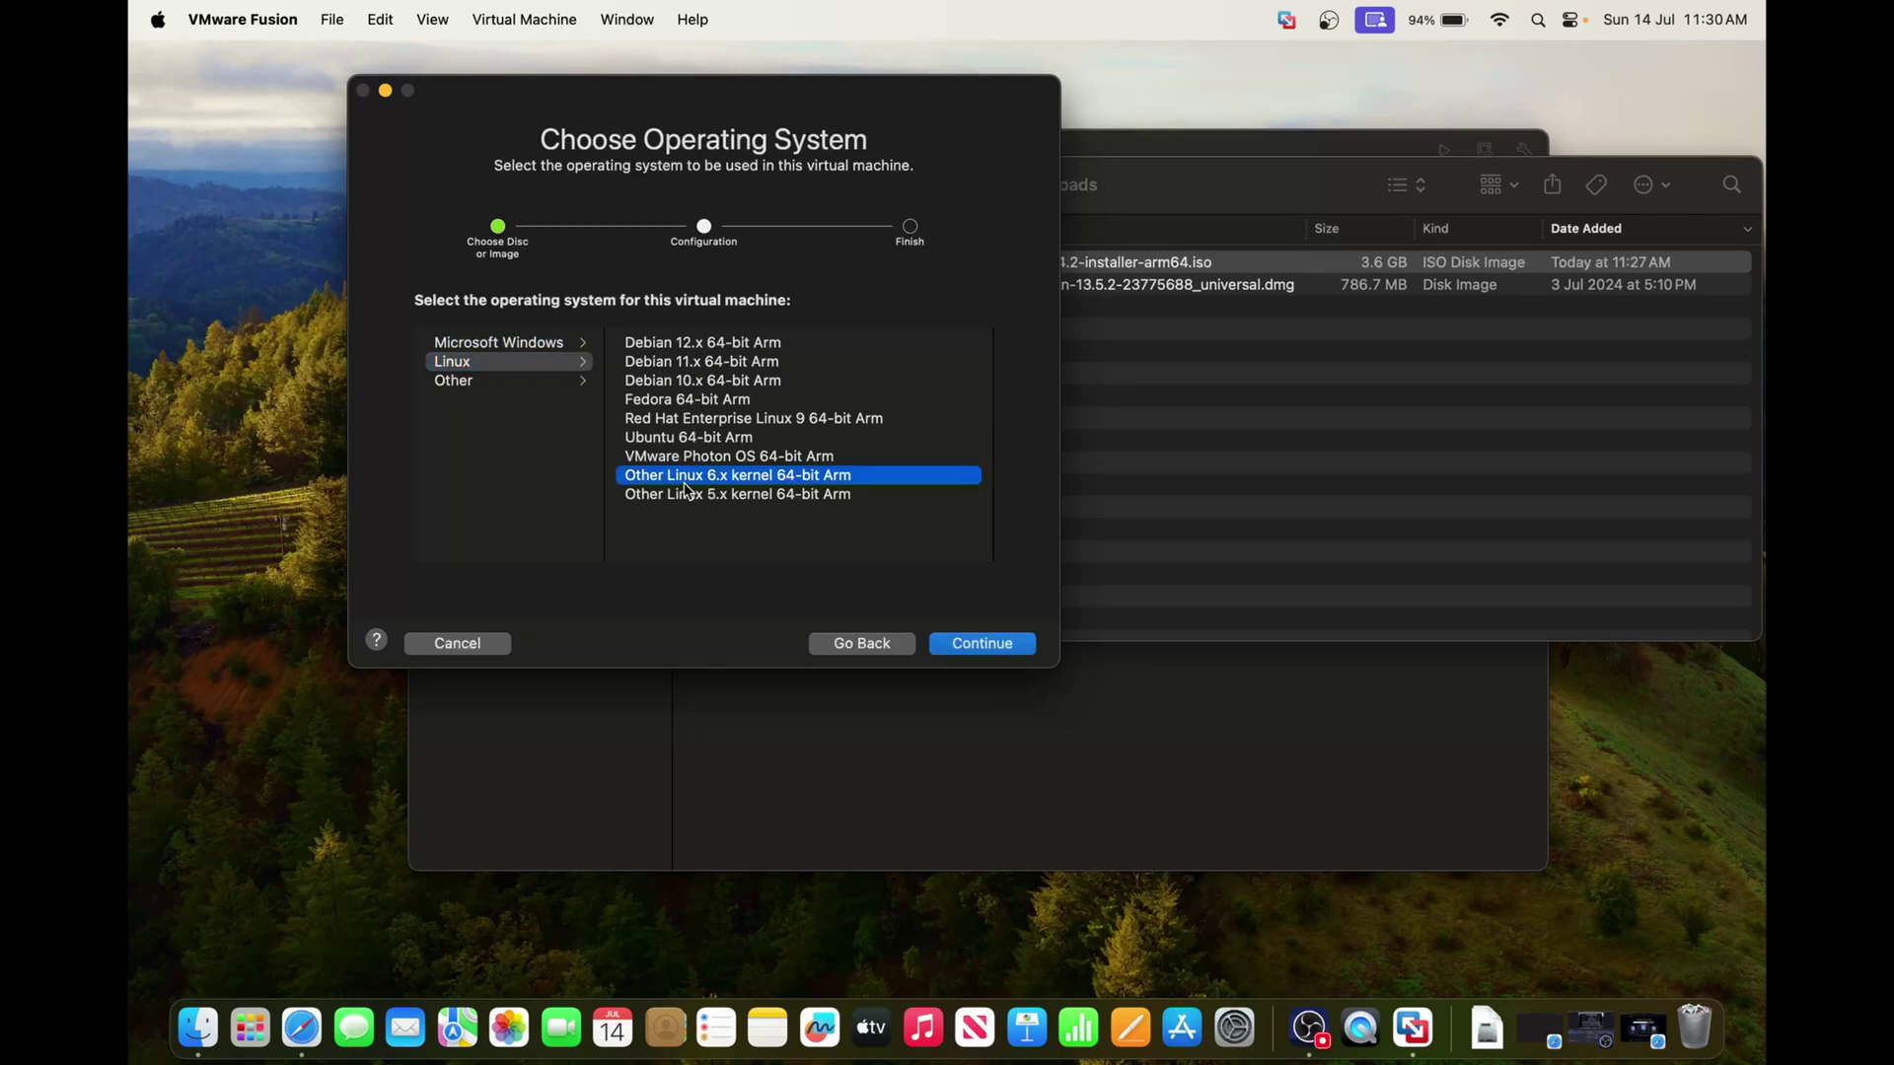
click(974, 646)
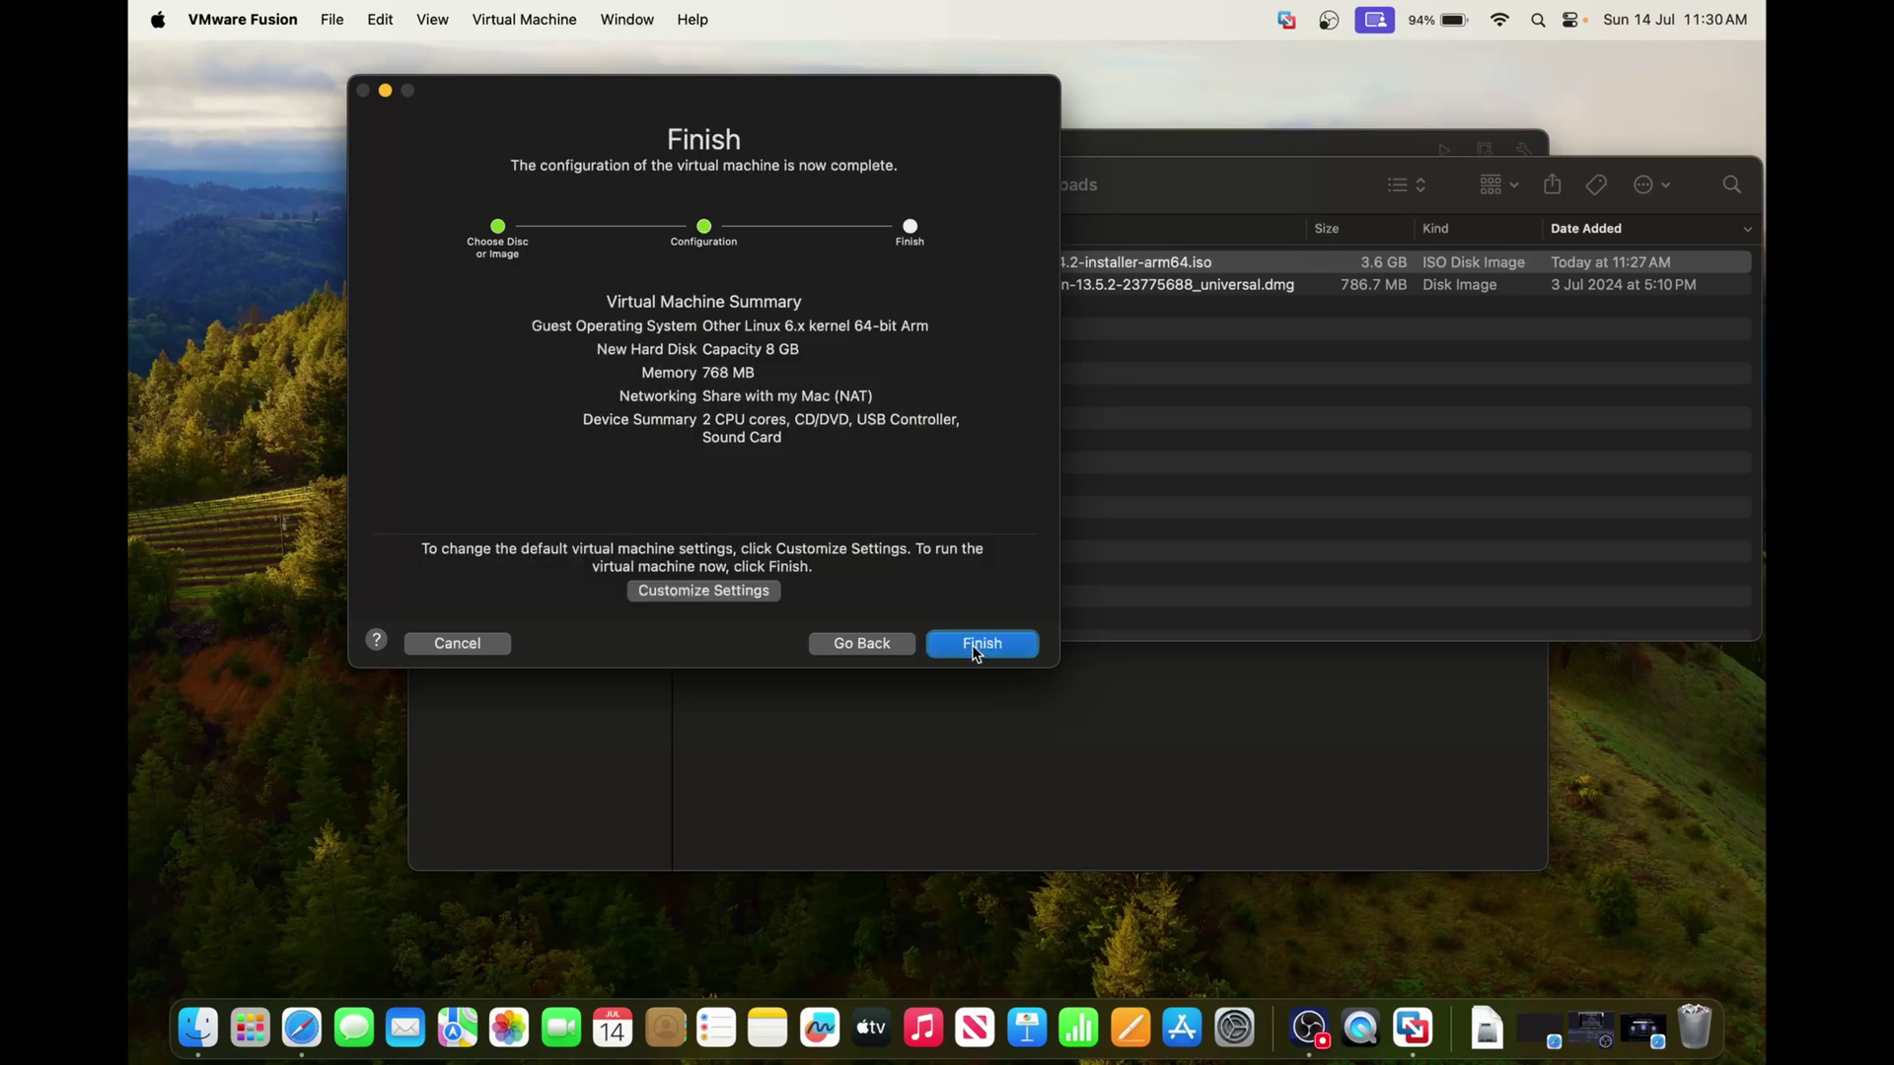
Finish the wizard, save the VM with its default name, and allow Bluetooth access.
click(774, 592)
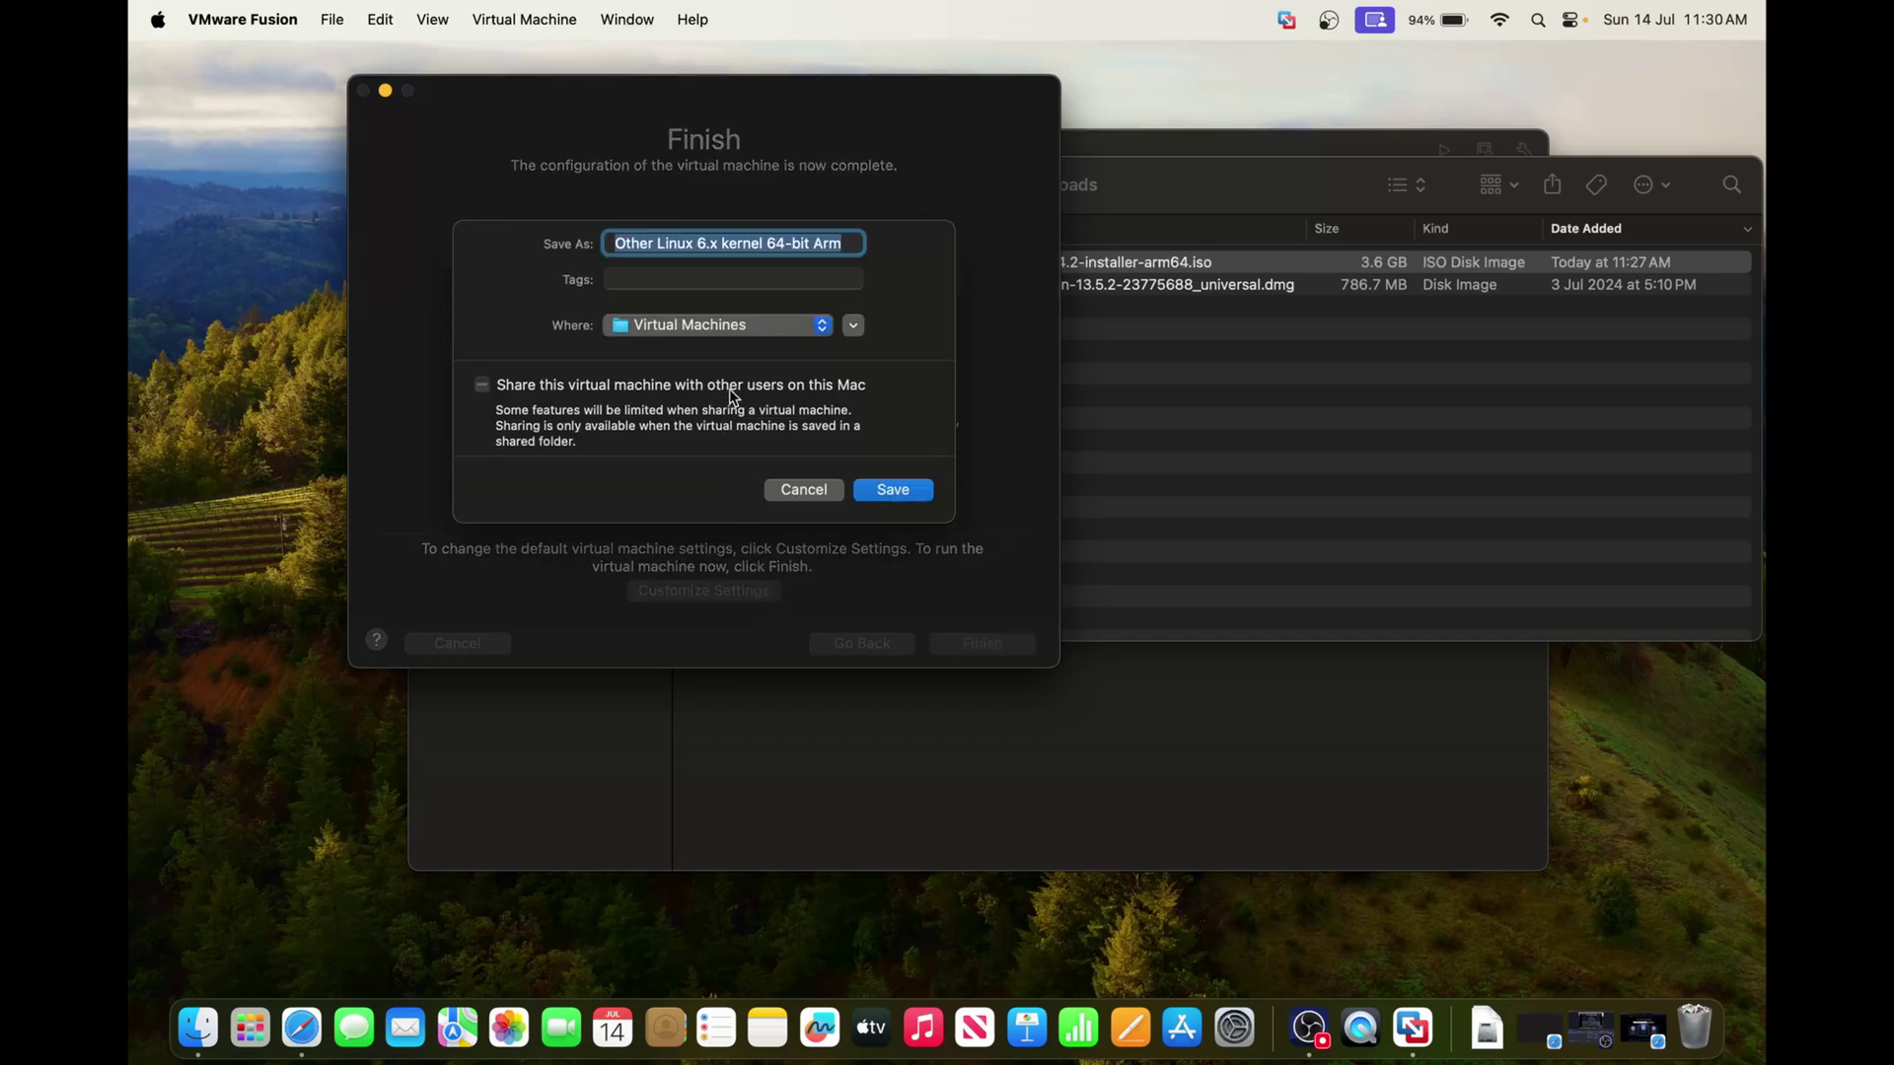
click(795, 490)
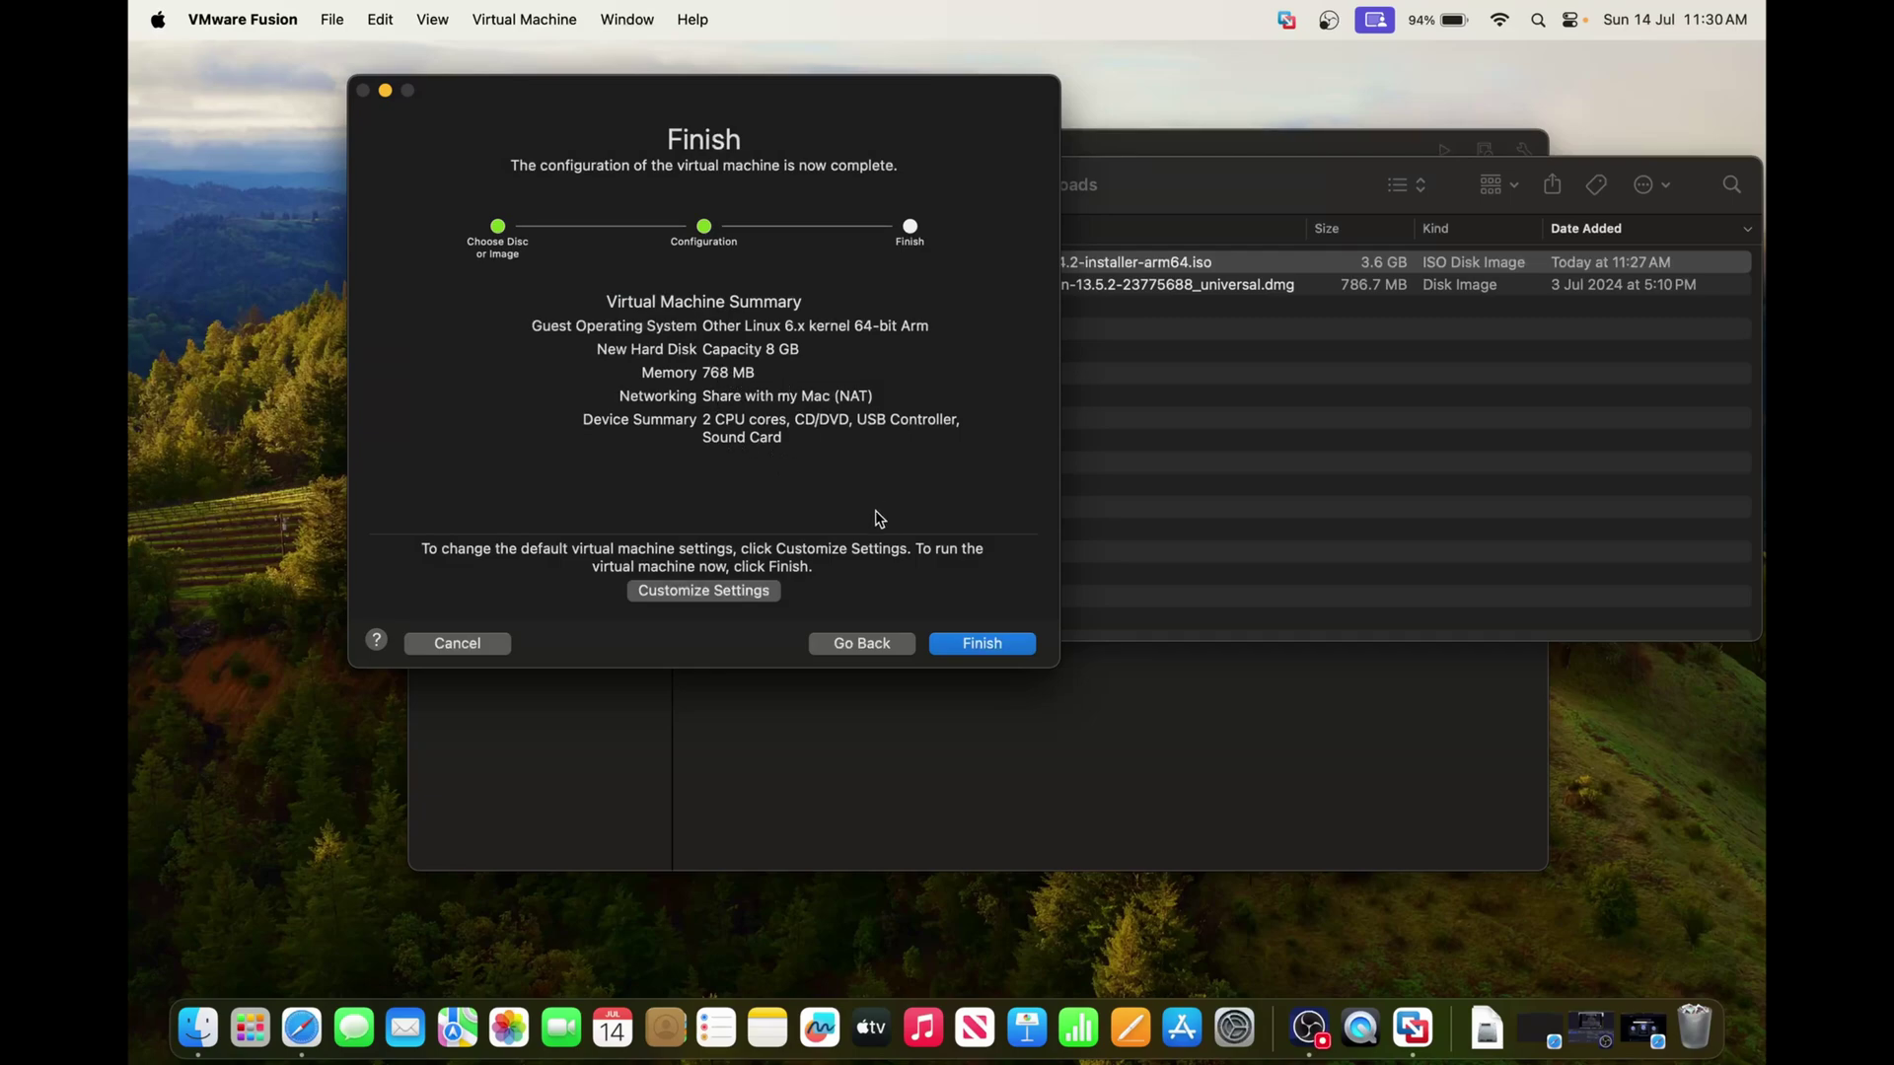
click(982, 644)
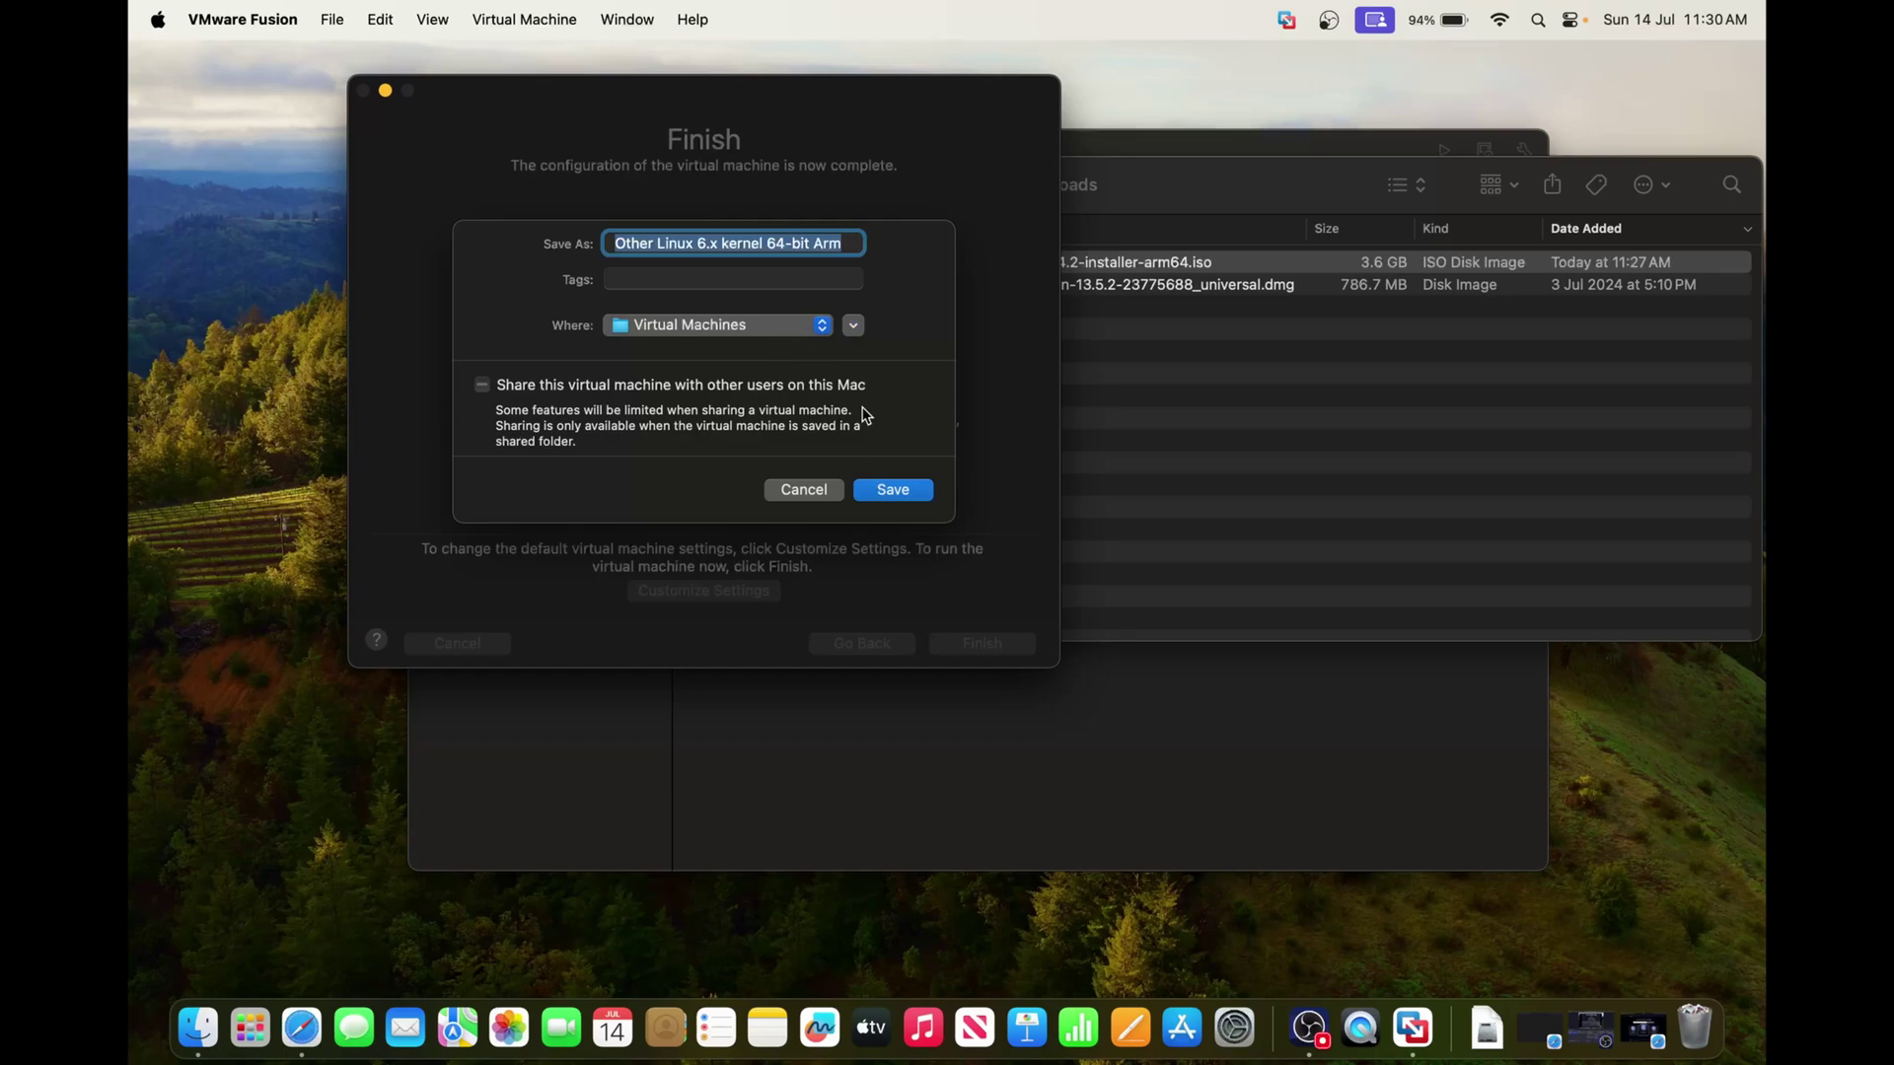
click(884, 490)
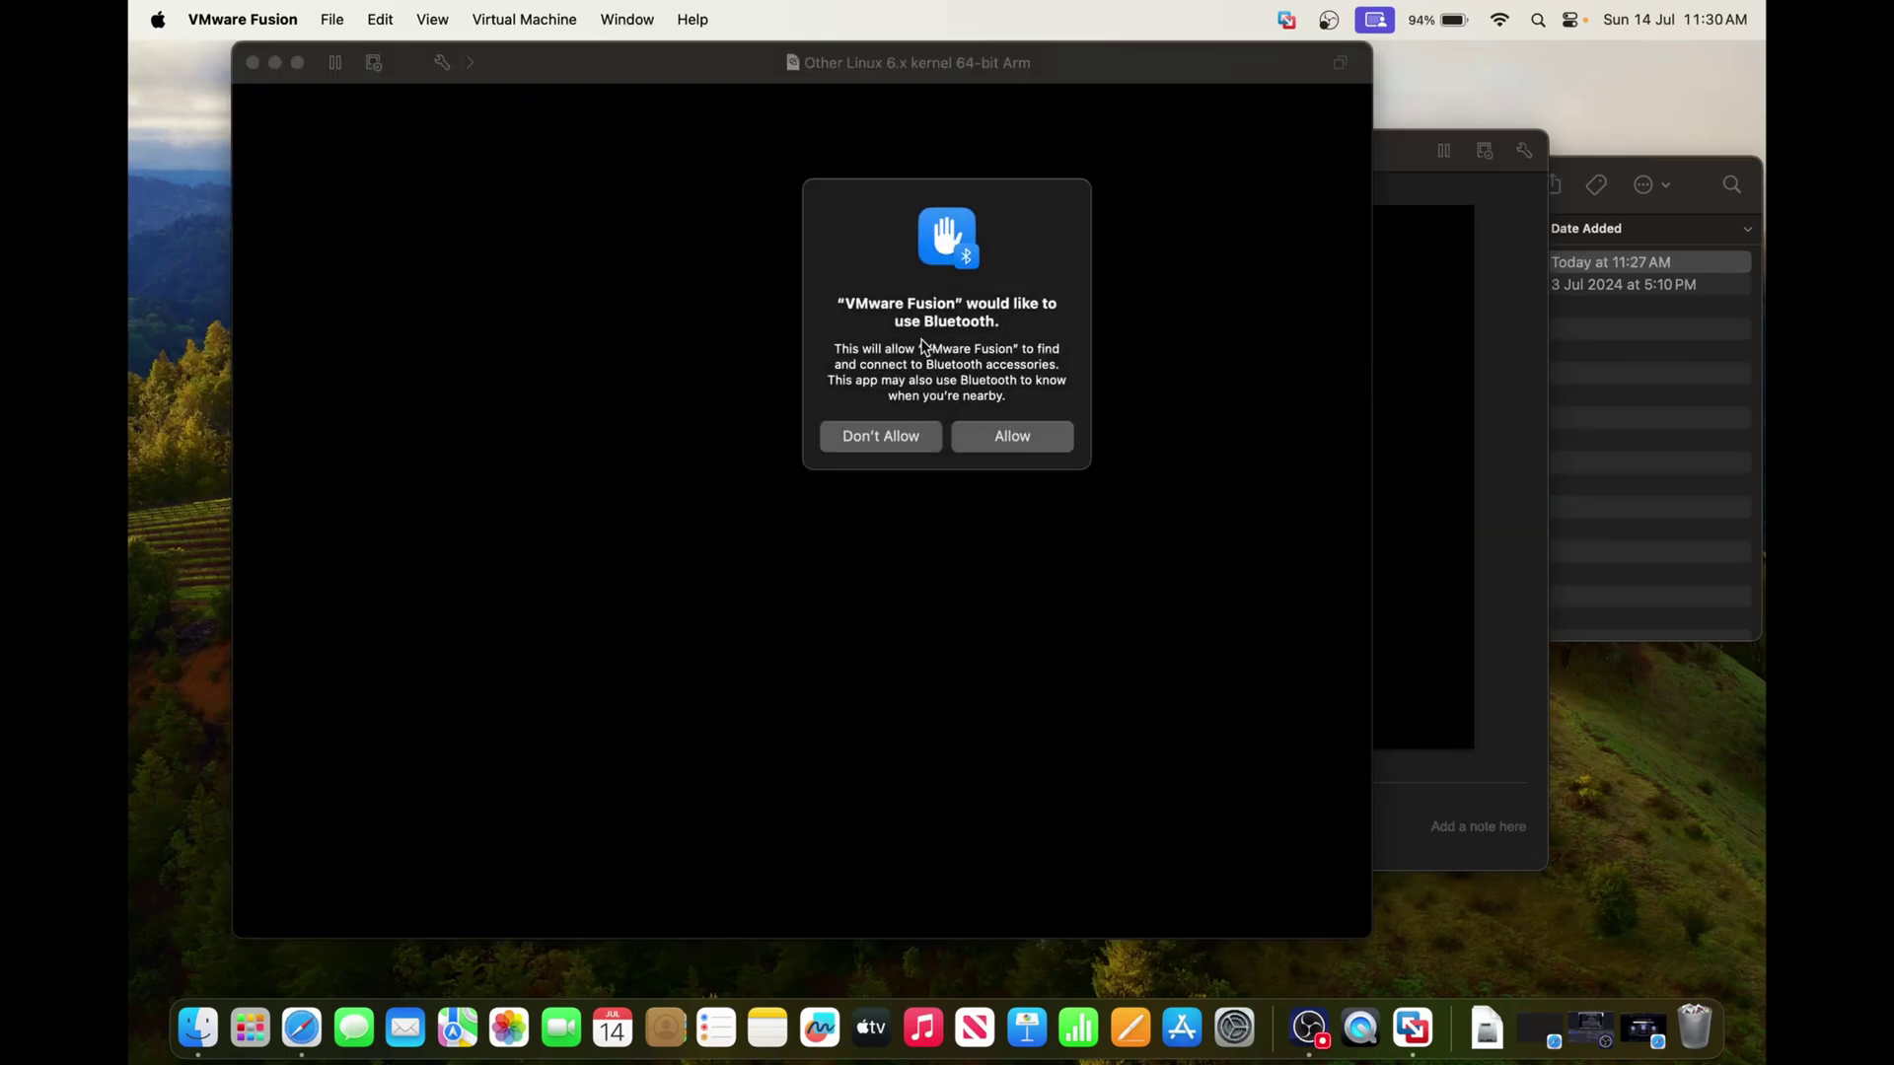
click(1019, 435)
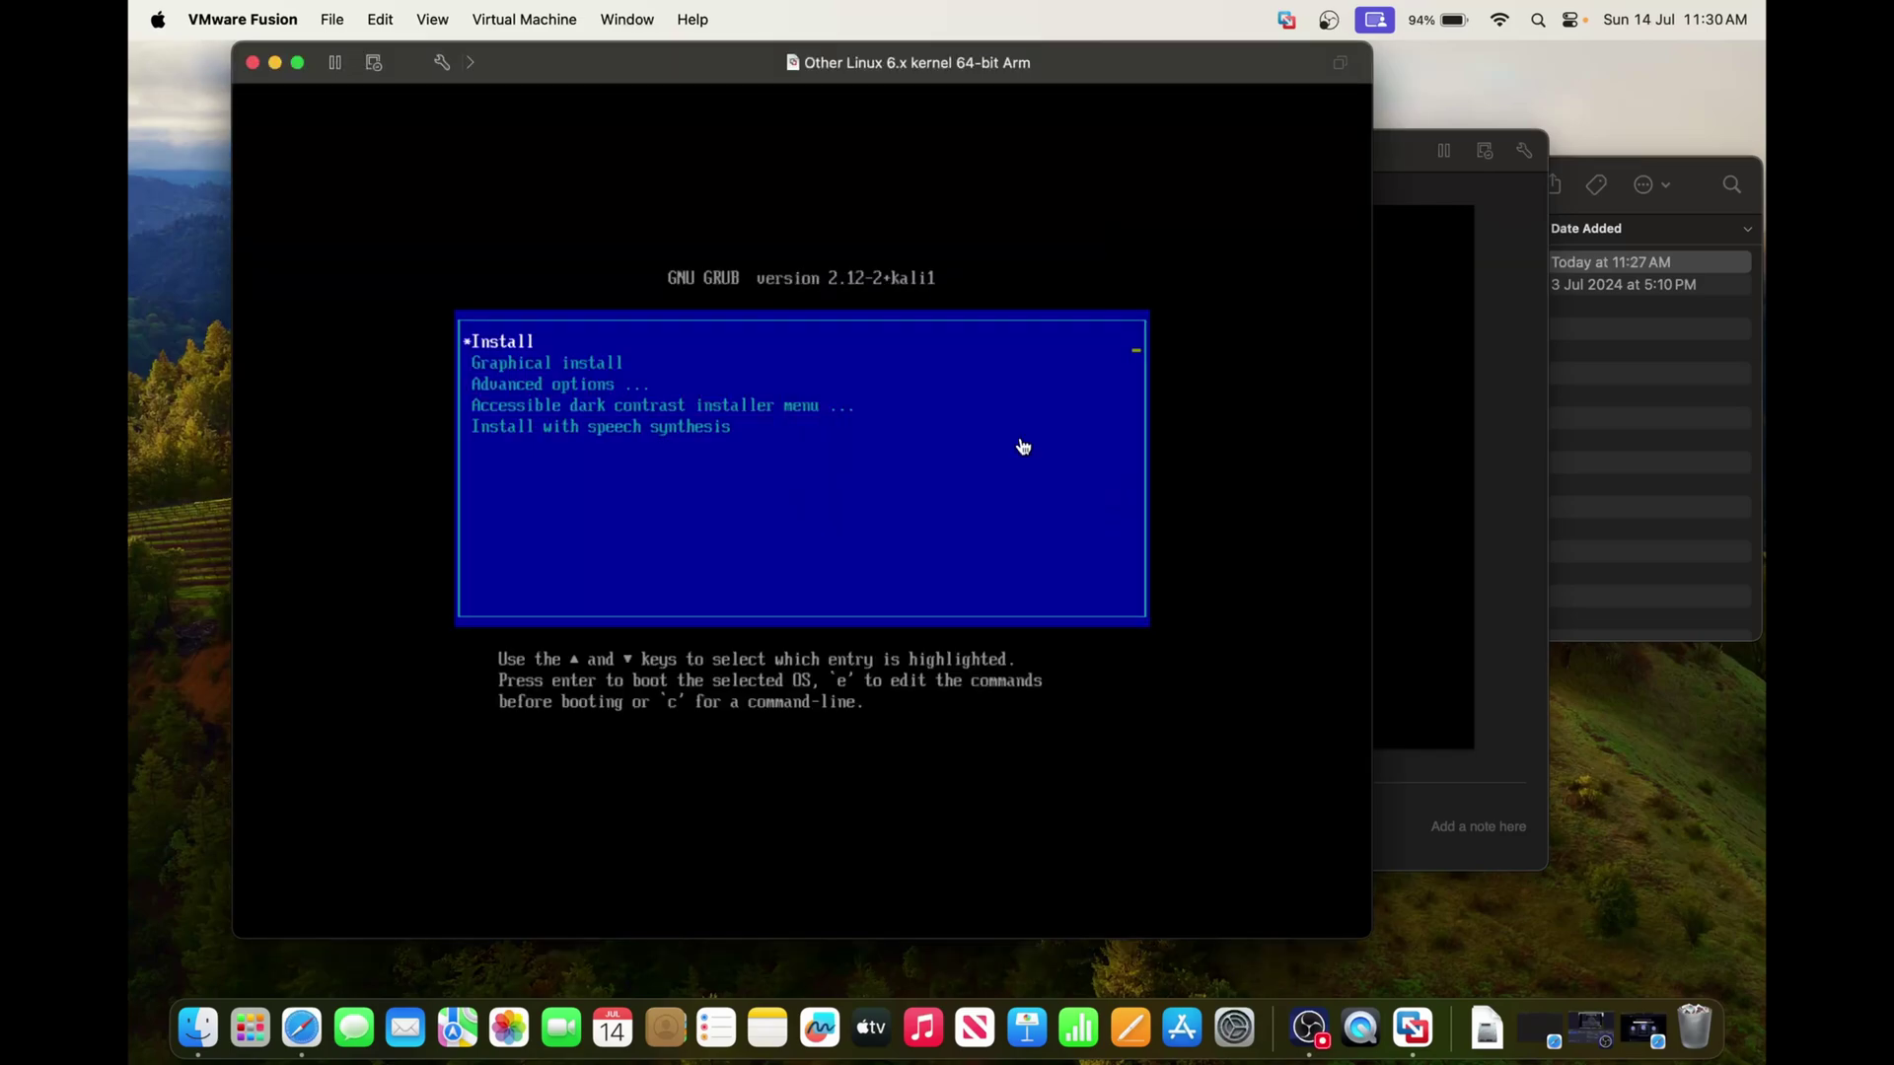
Boot the Graphical install entry from the Kali GRUB menu.
click(1023, 447)
key(Down)
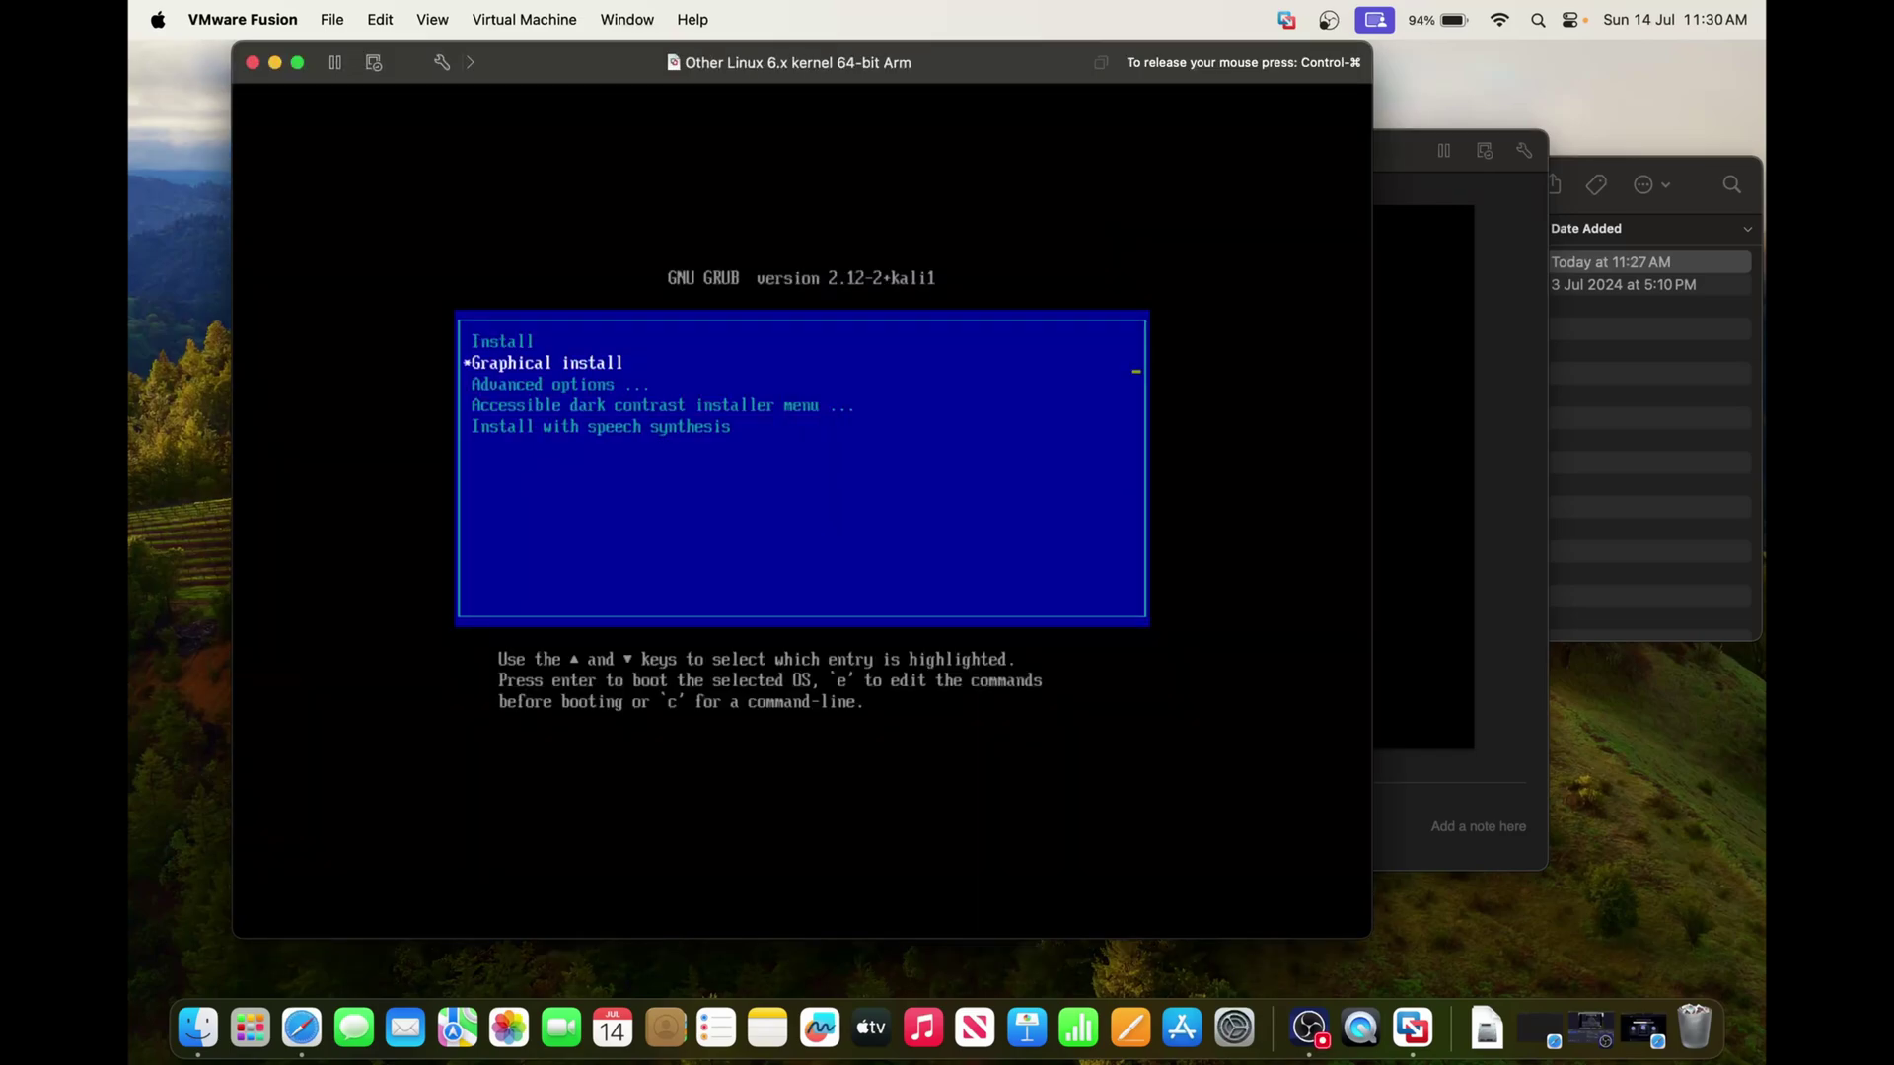
key(Return)
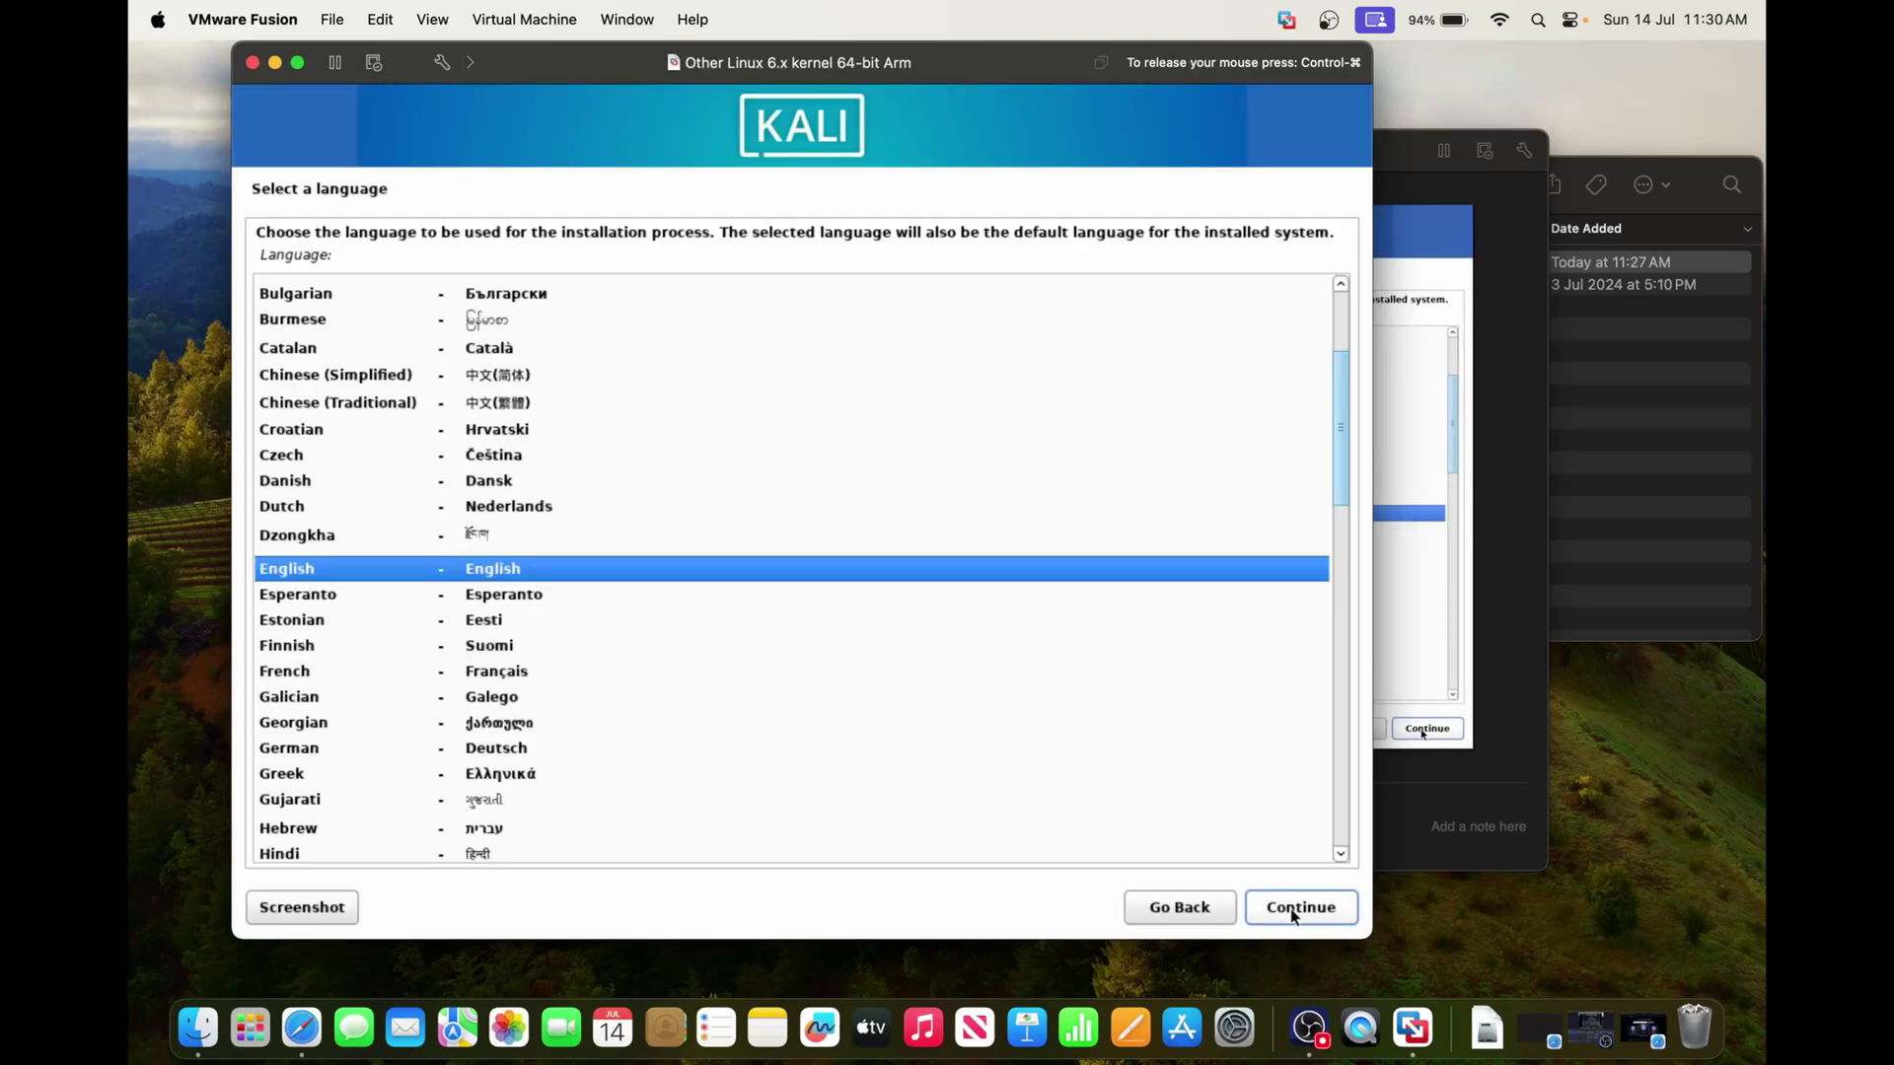
Accept English language, United States location and American English keymap.
click(1290, 910)
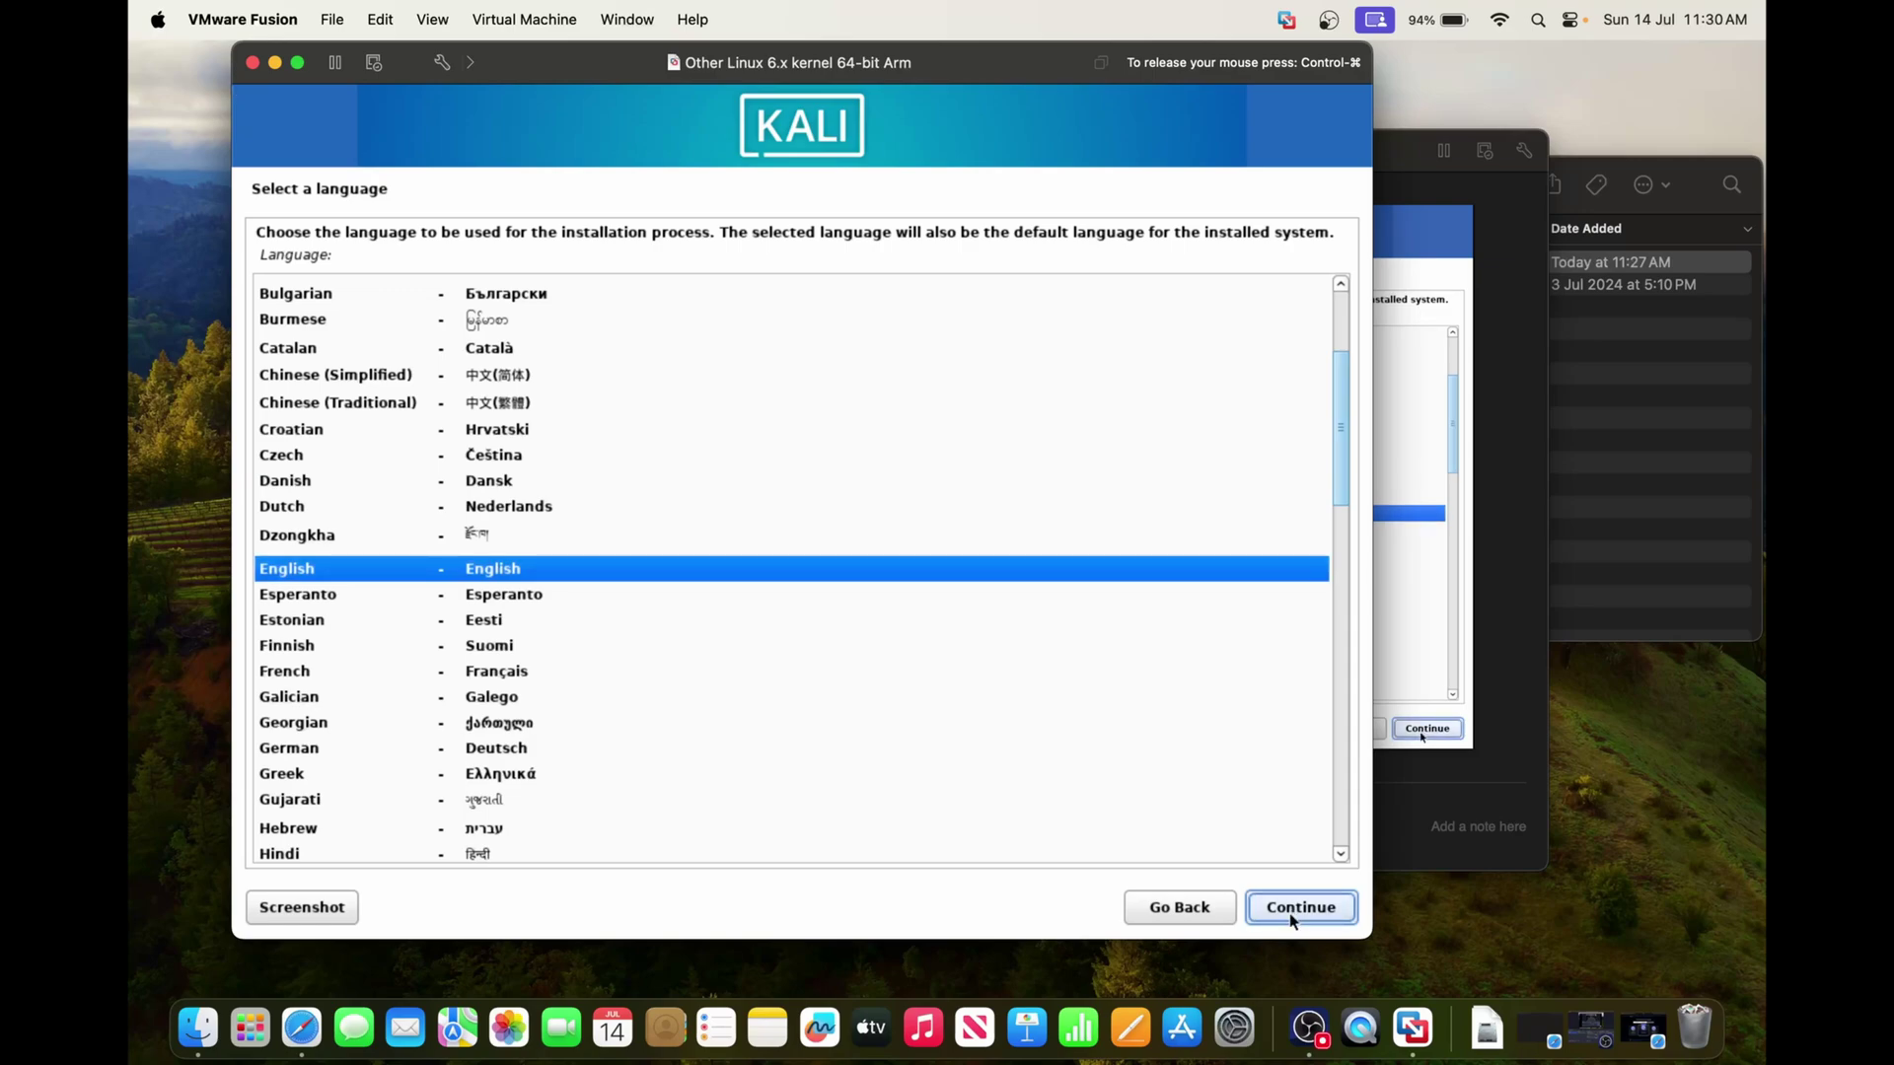
click(1291, 917)
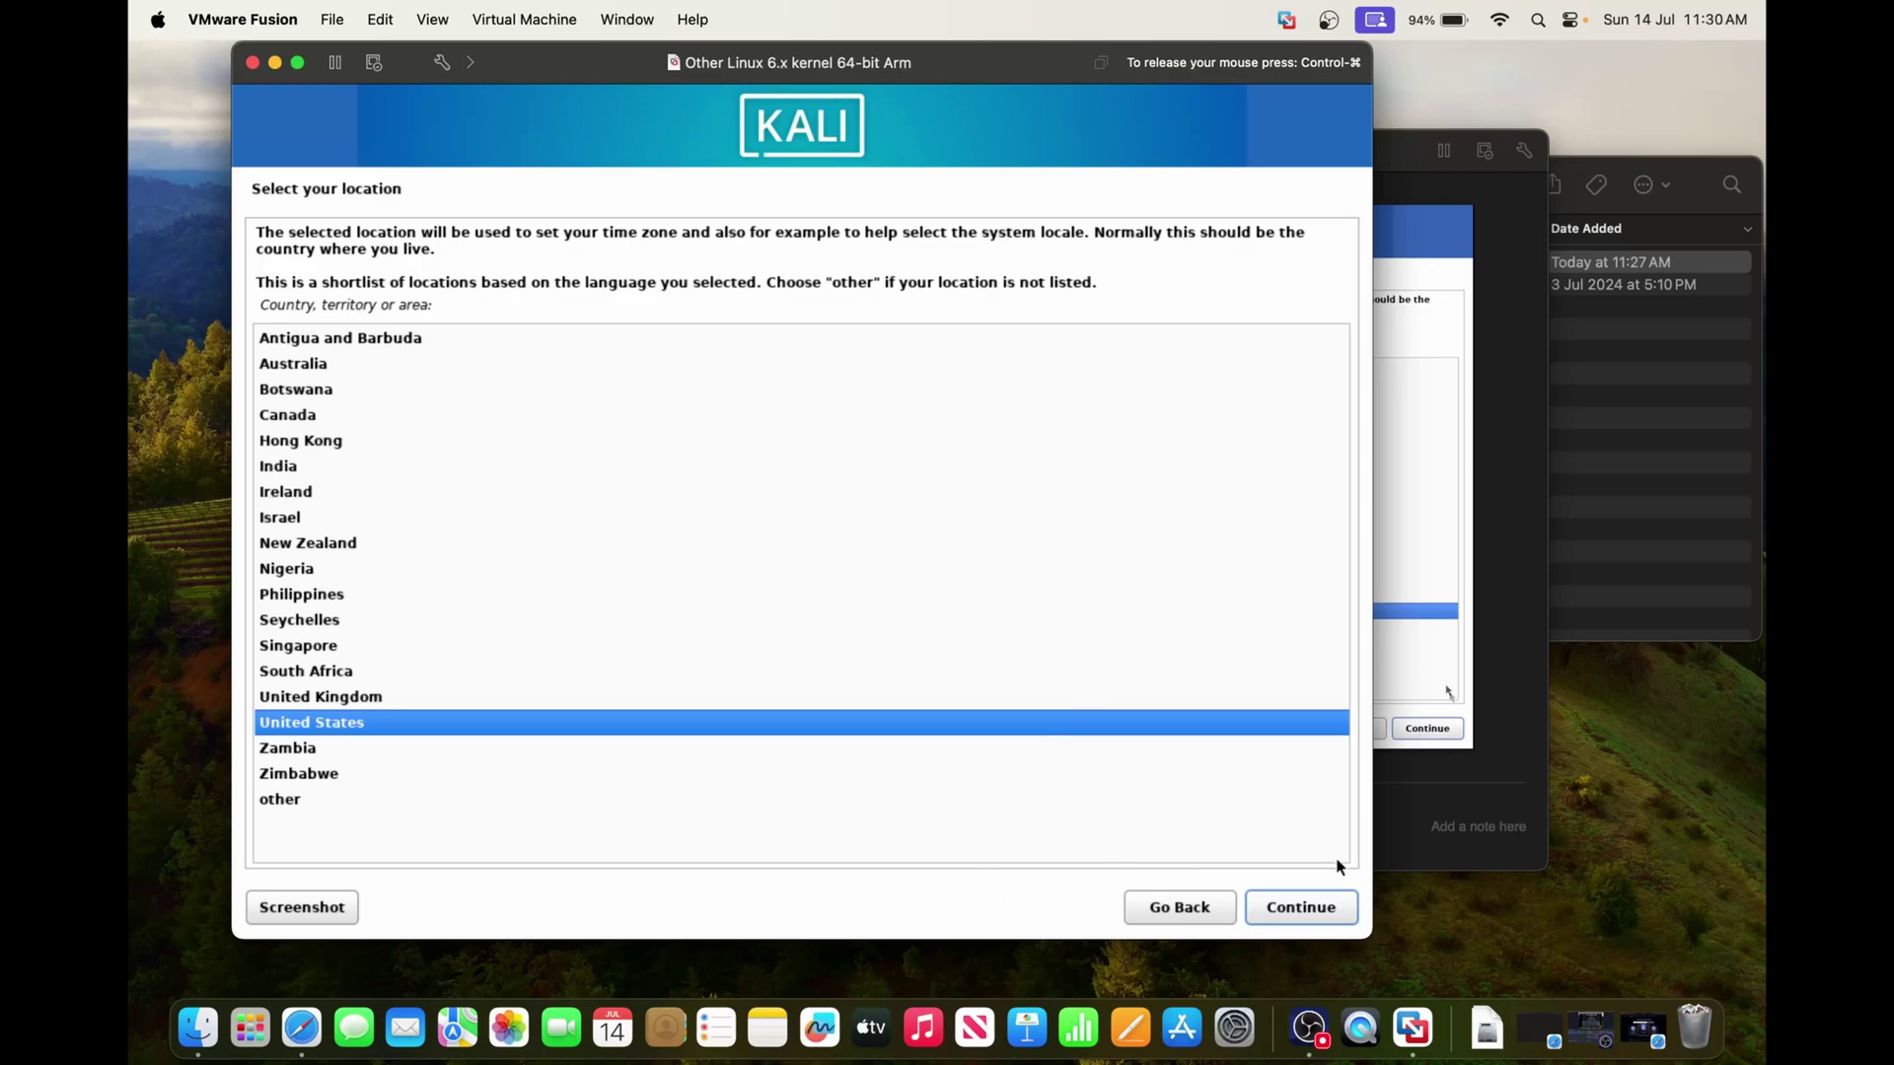
click(1302, 907)
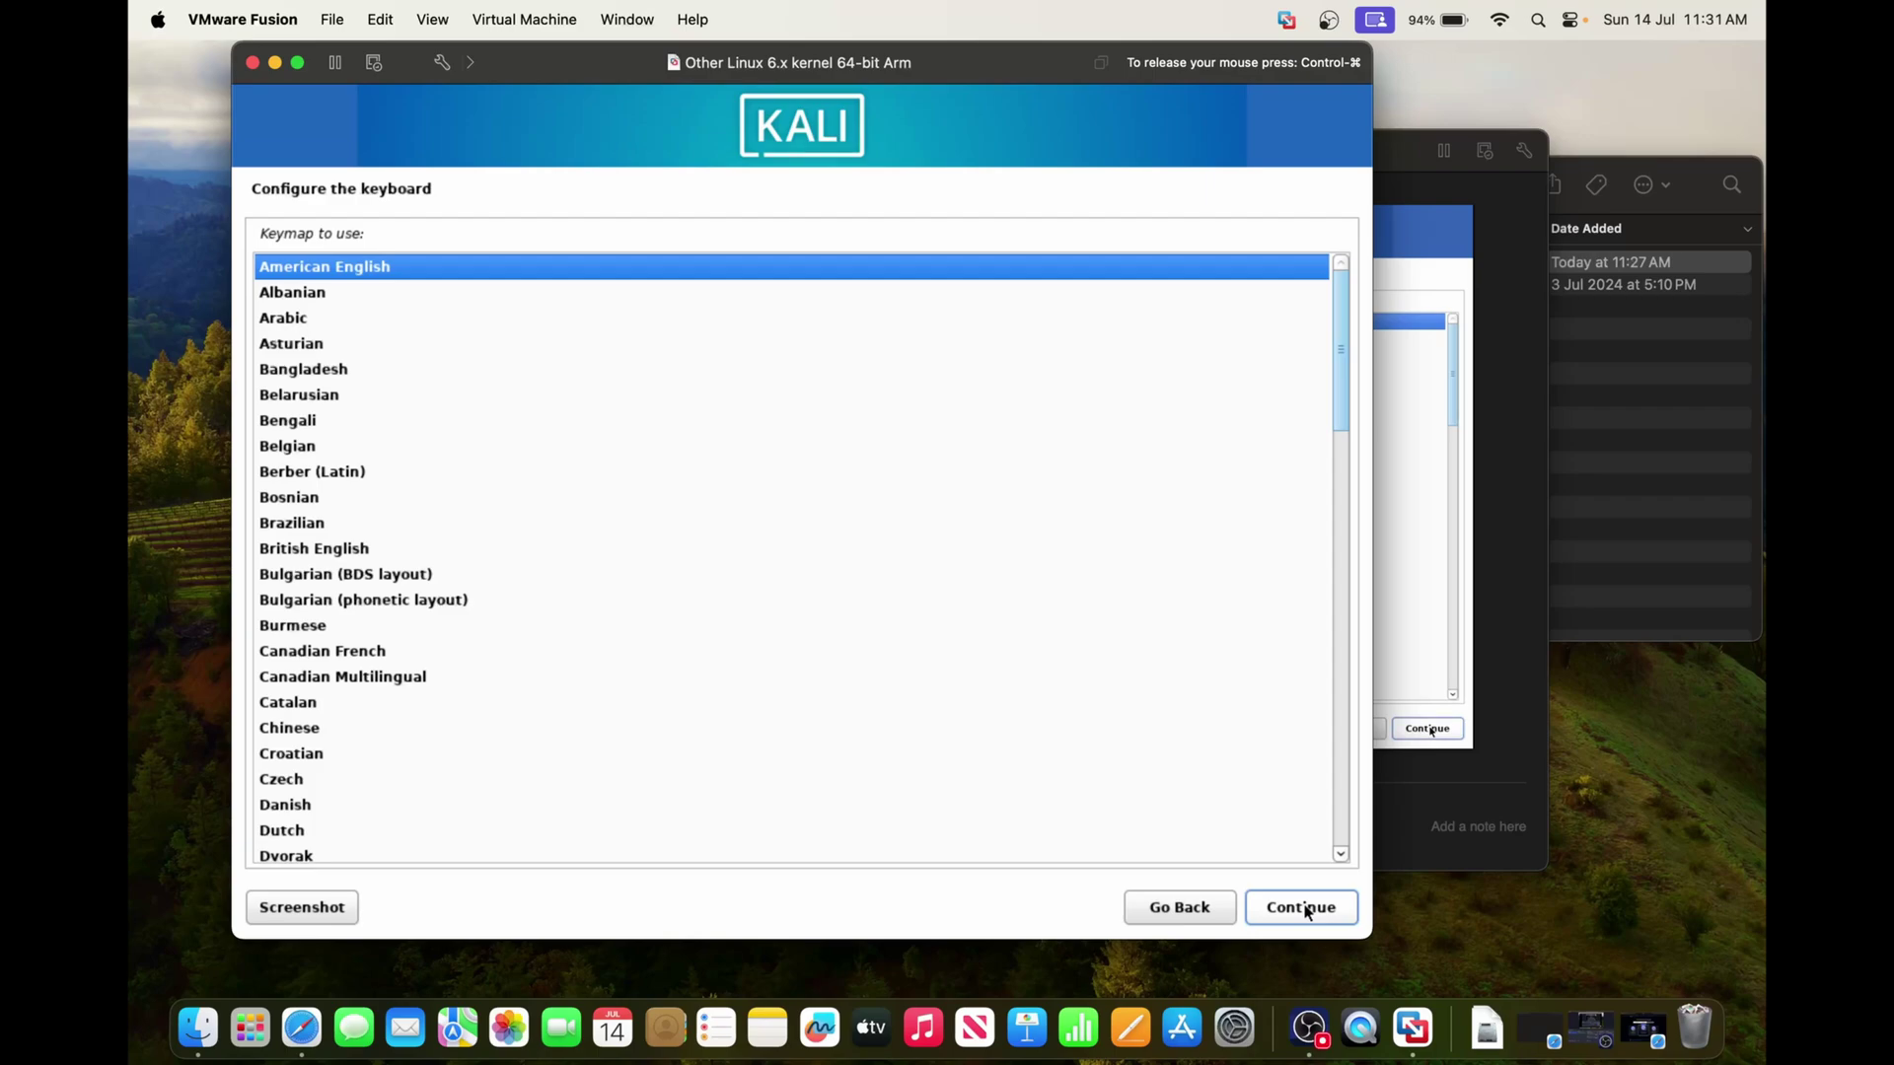
click(1302, 907)
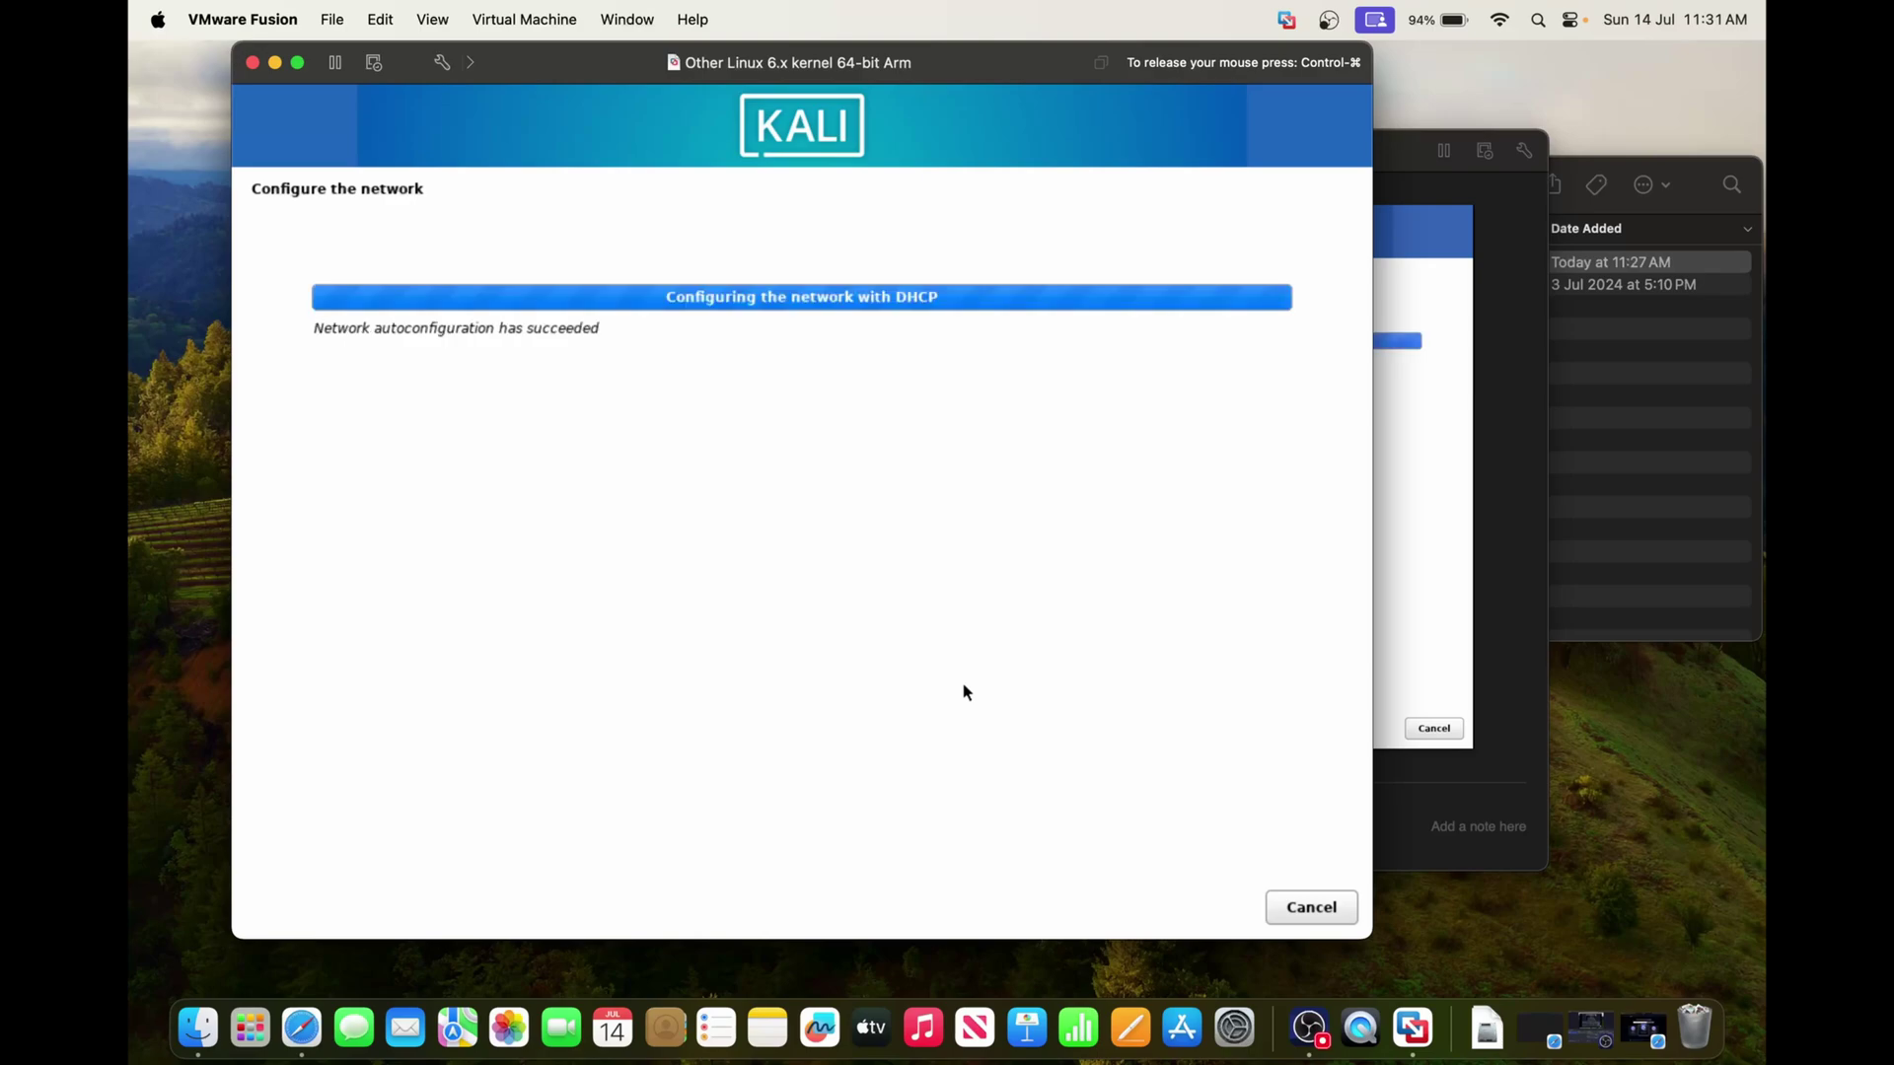
Switch the VM to full screen and keep 'kali' as the hostname.
click(300, 65)
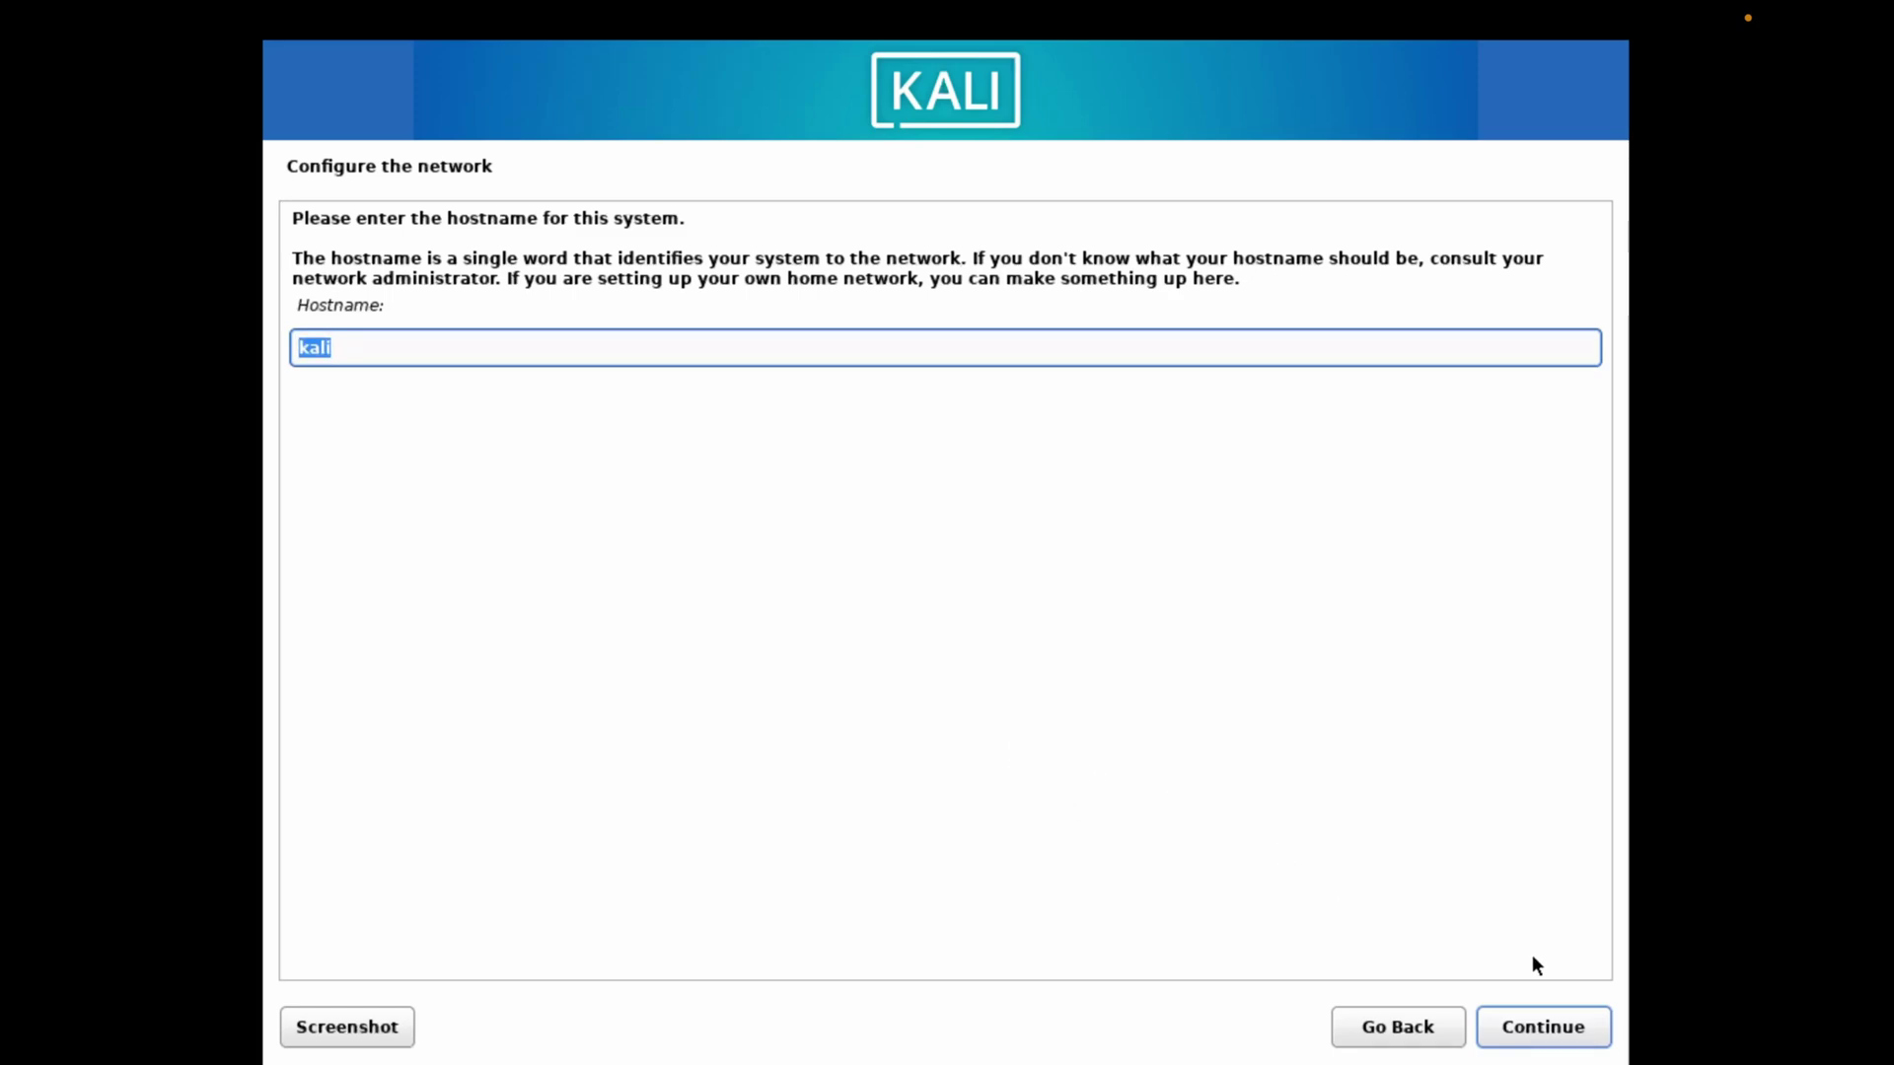
click(1525, 1034)
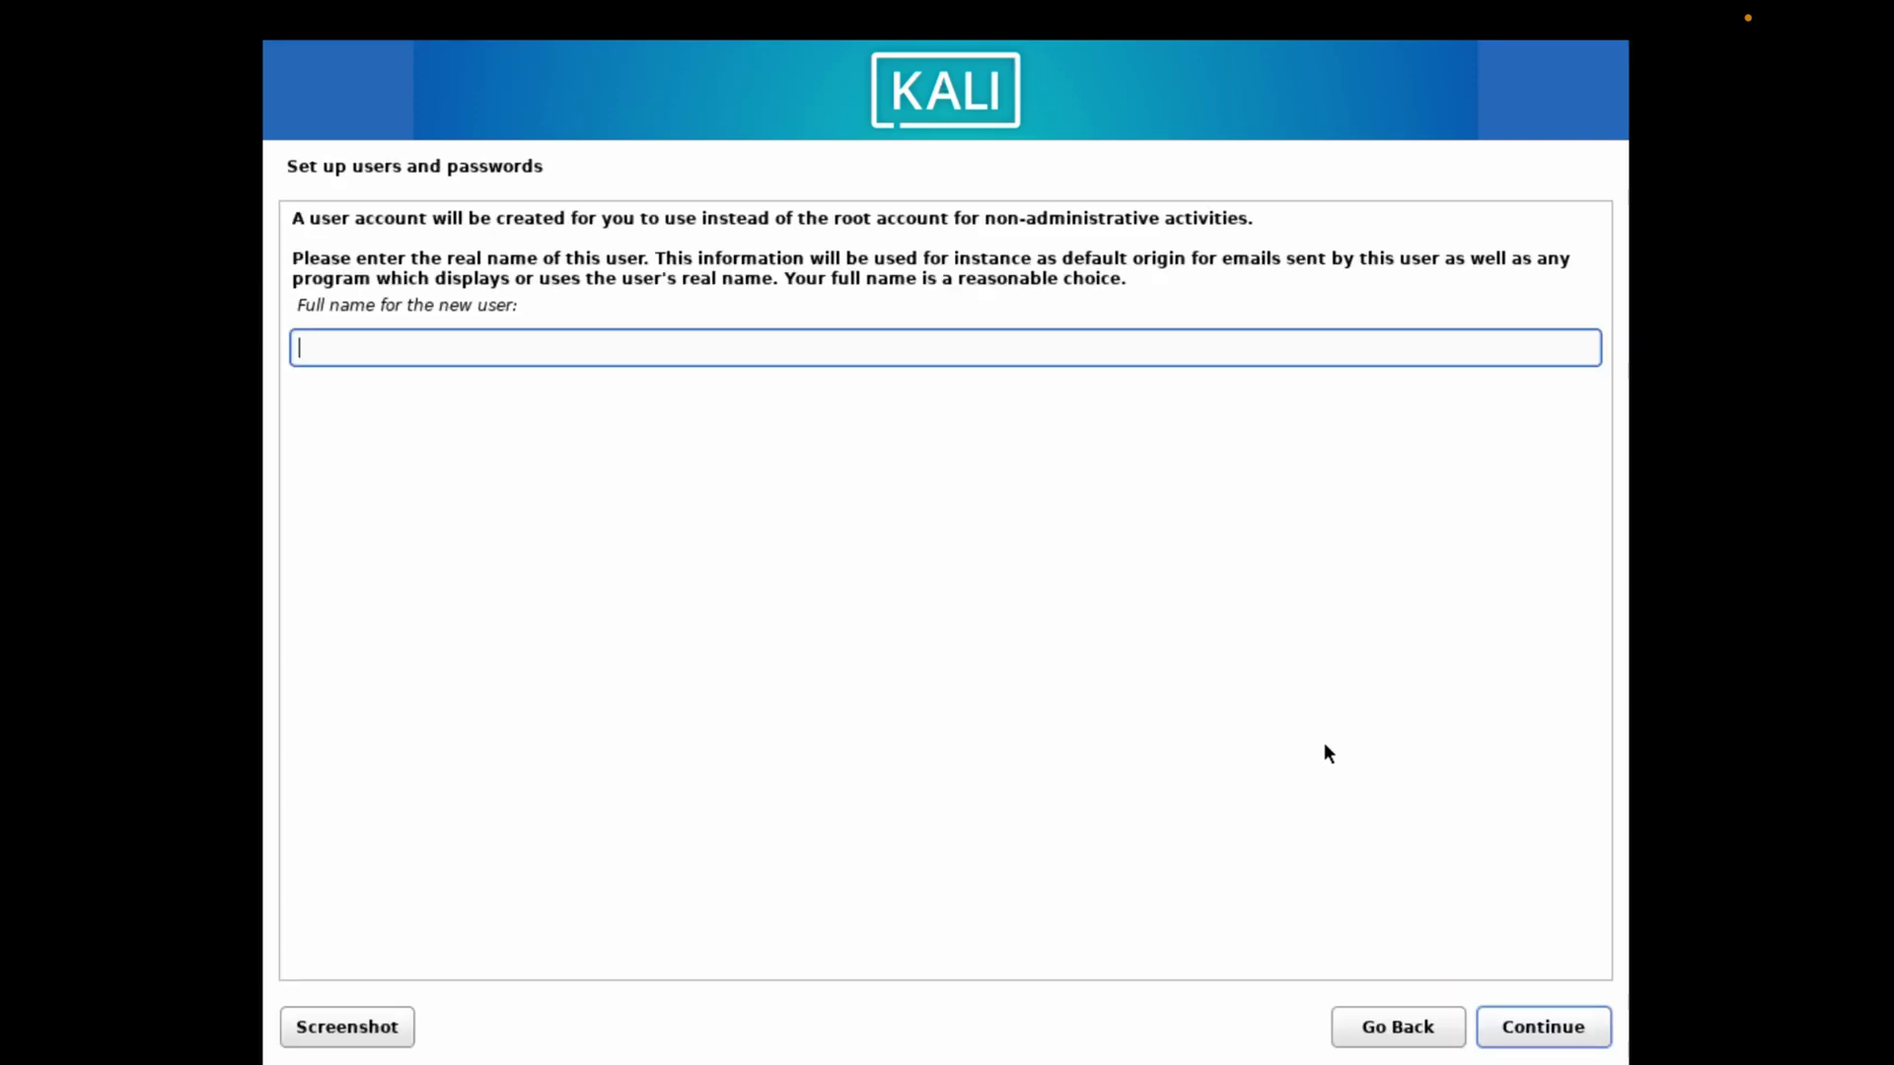
Enter the new user's full name and accept the suggested username.
text(Ghost)
click(1533, 1031)
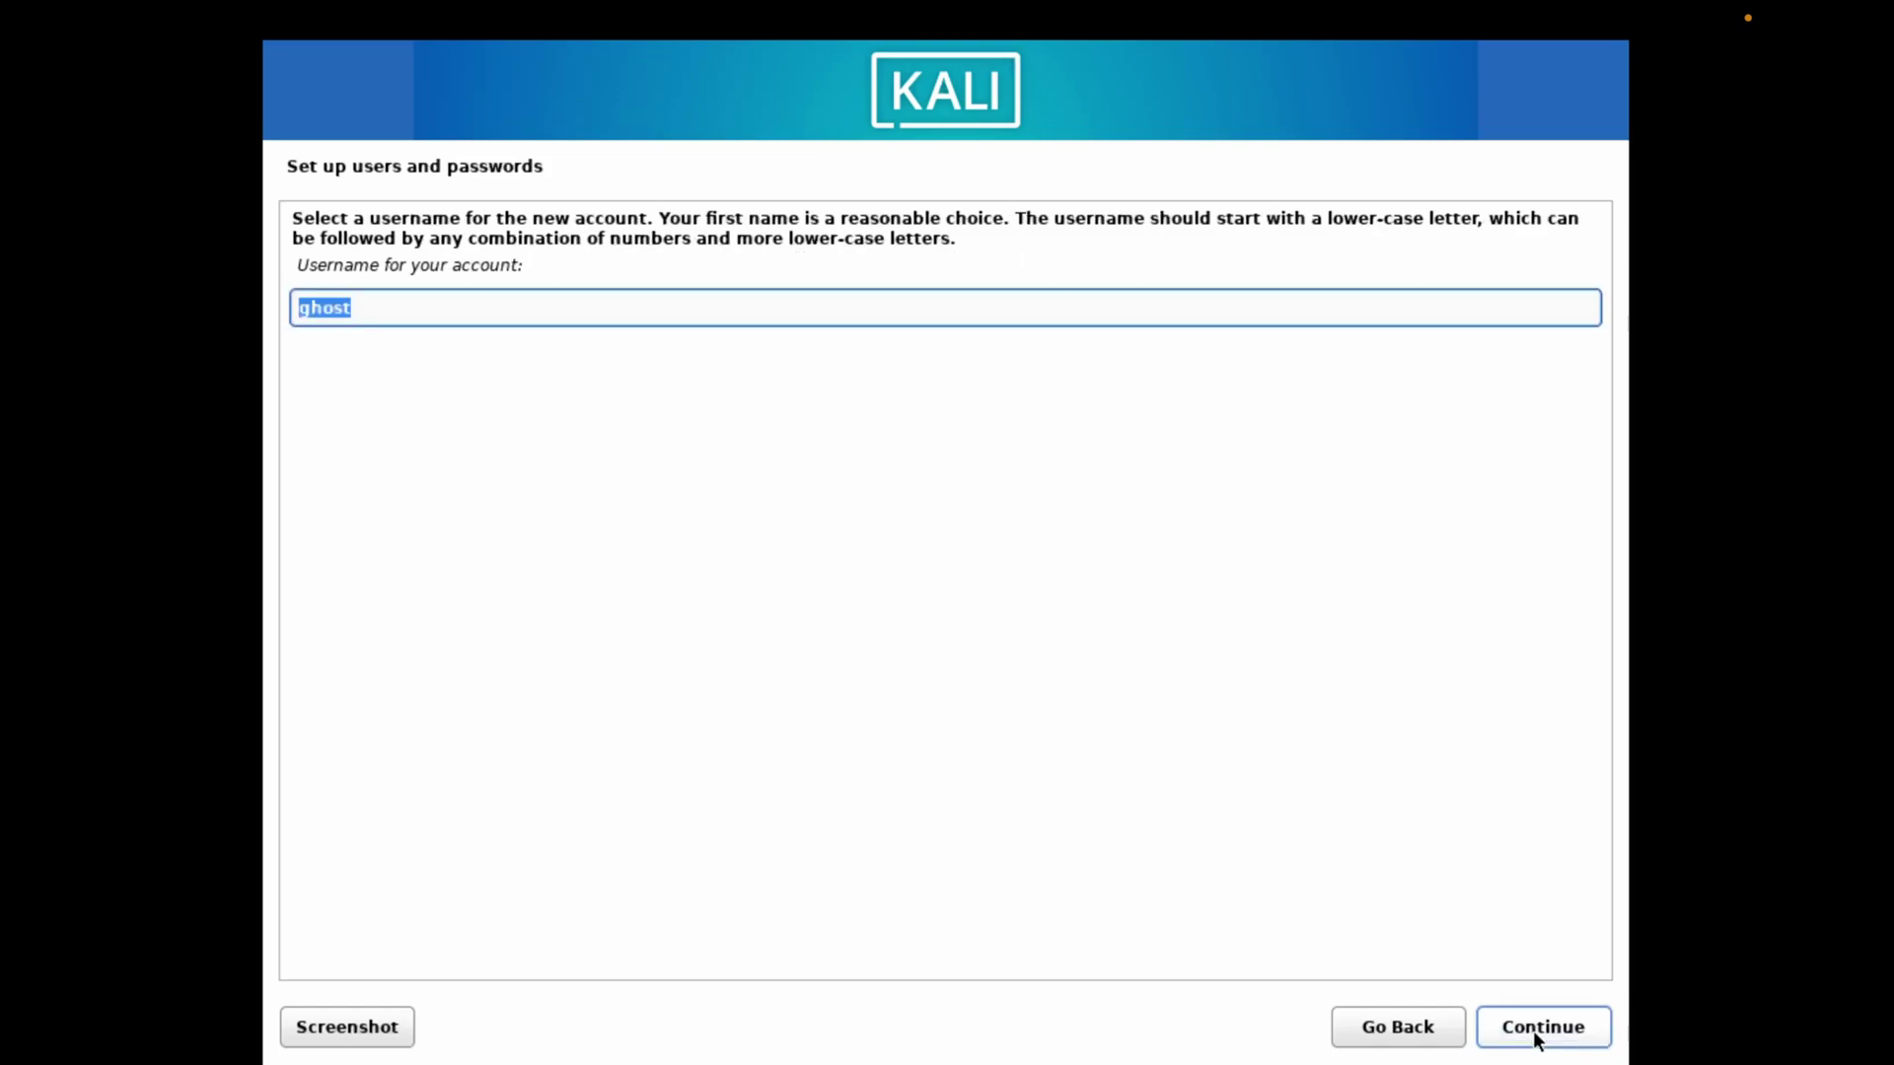
click(1533, 1032)
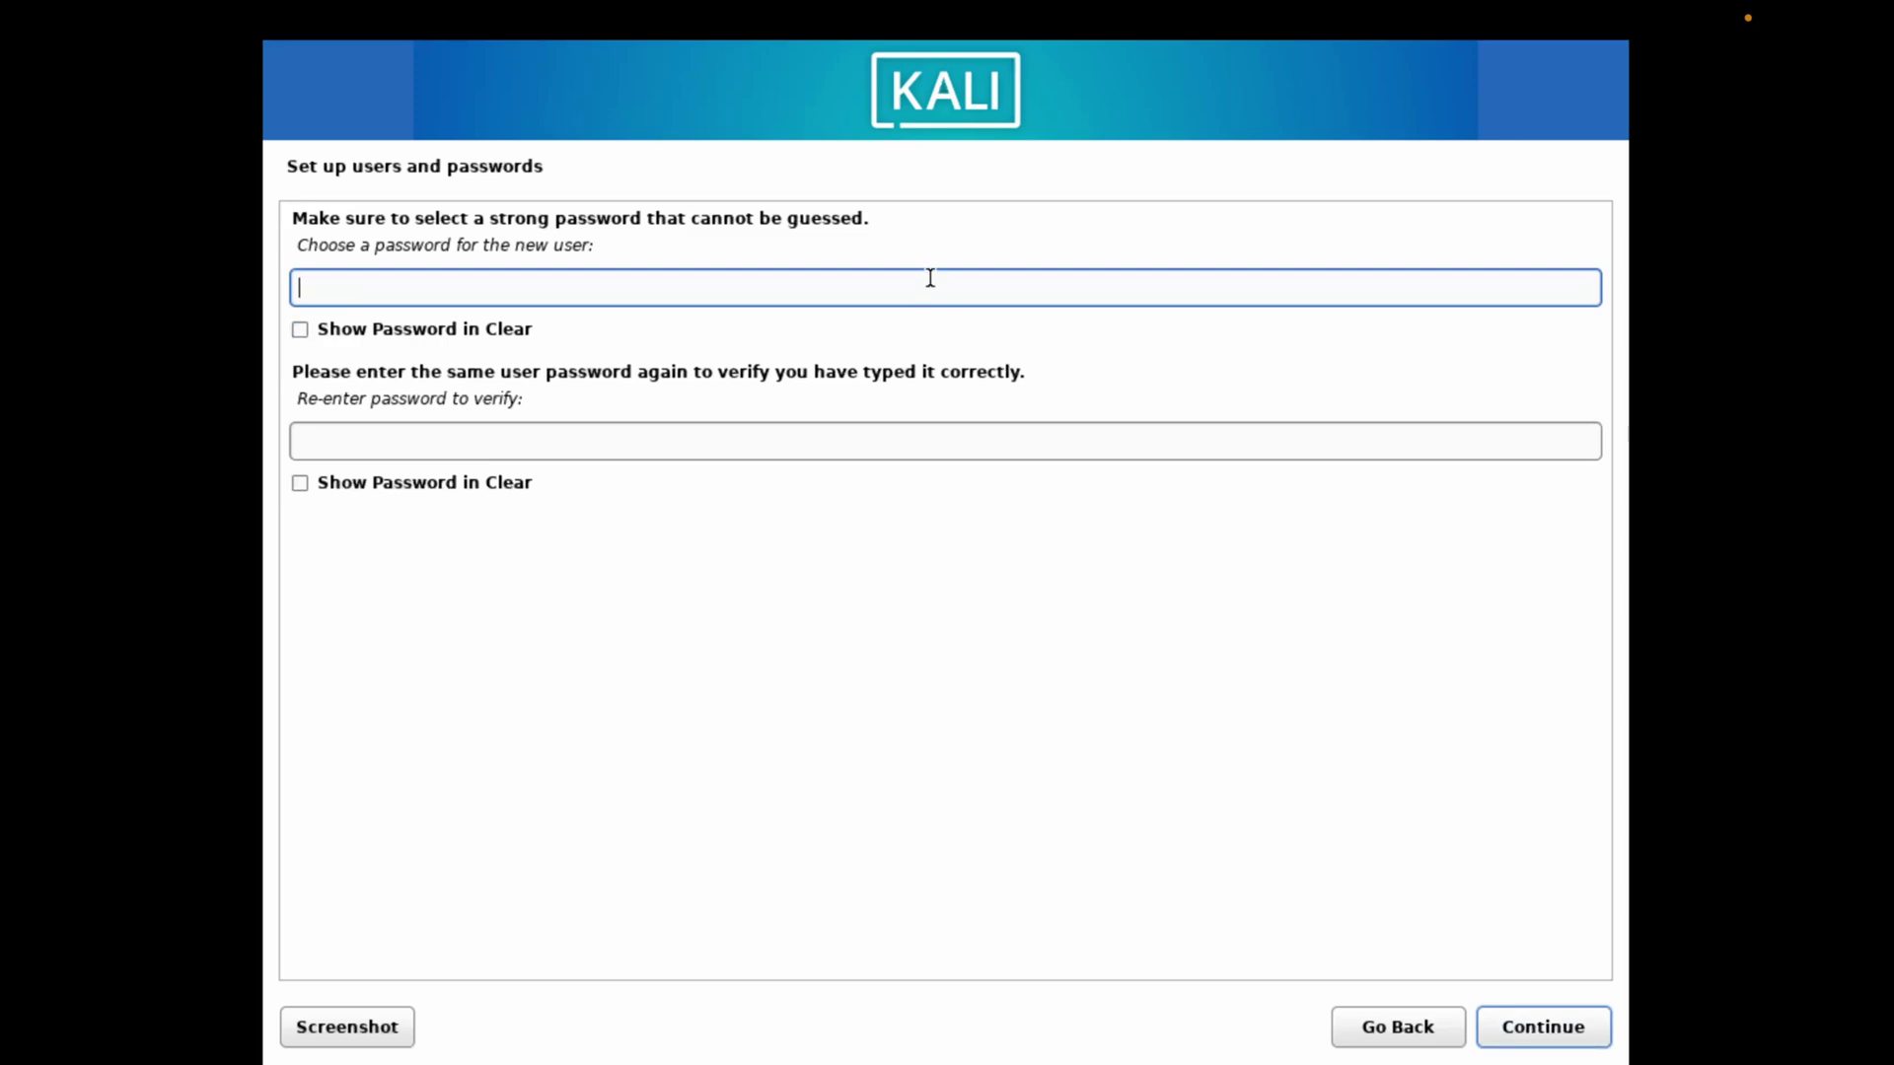
Set and confirm the new user's password.
text(•••••••••)
click(689, 438)
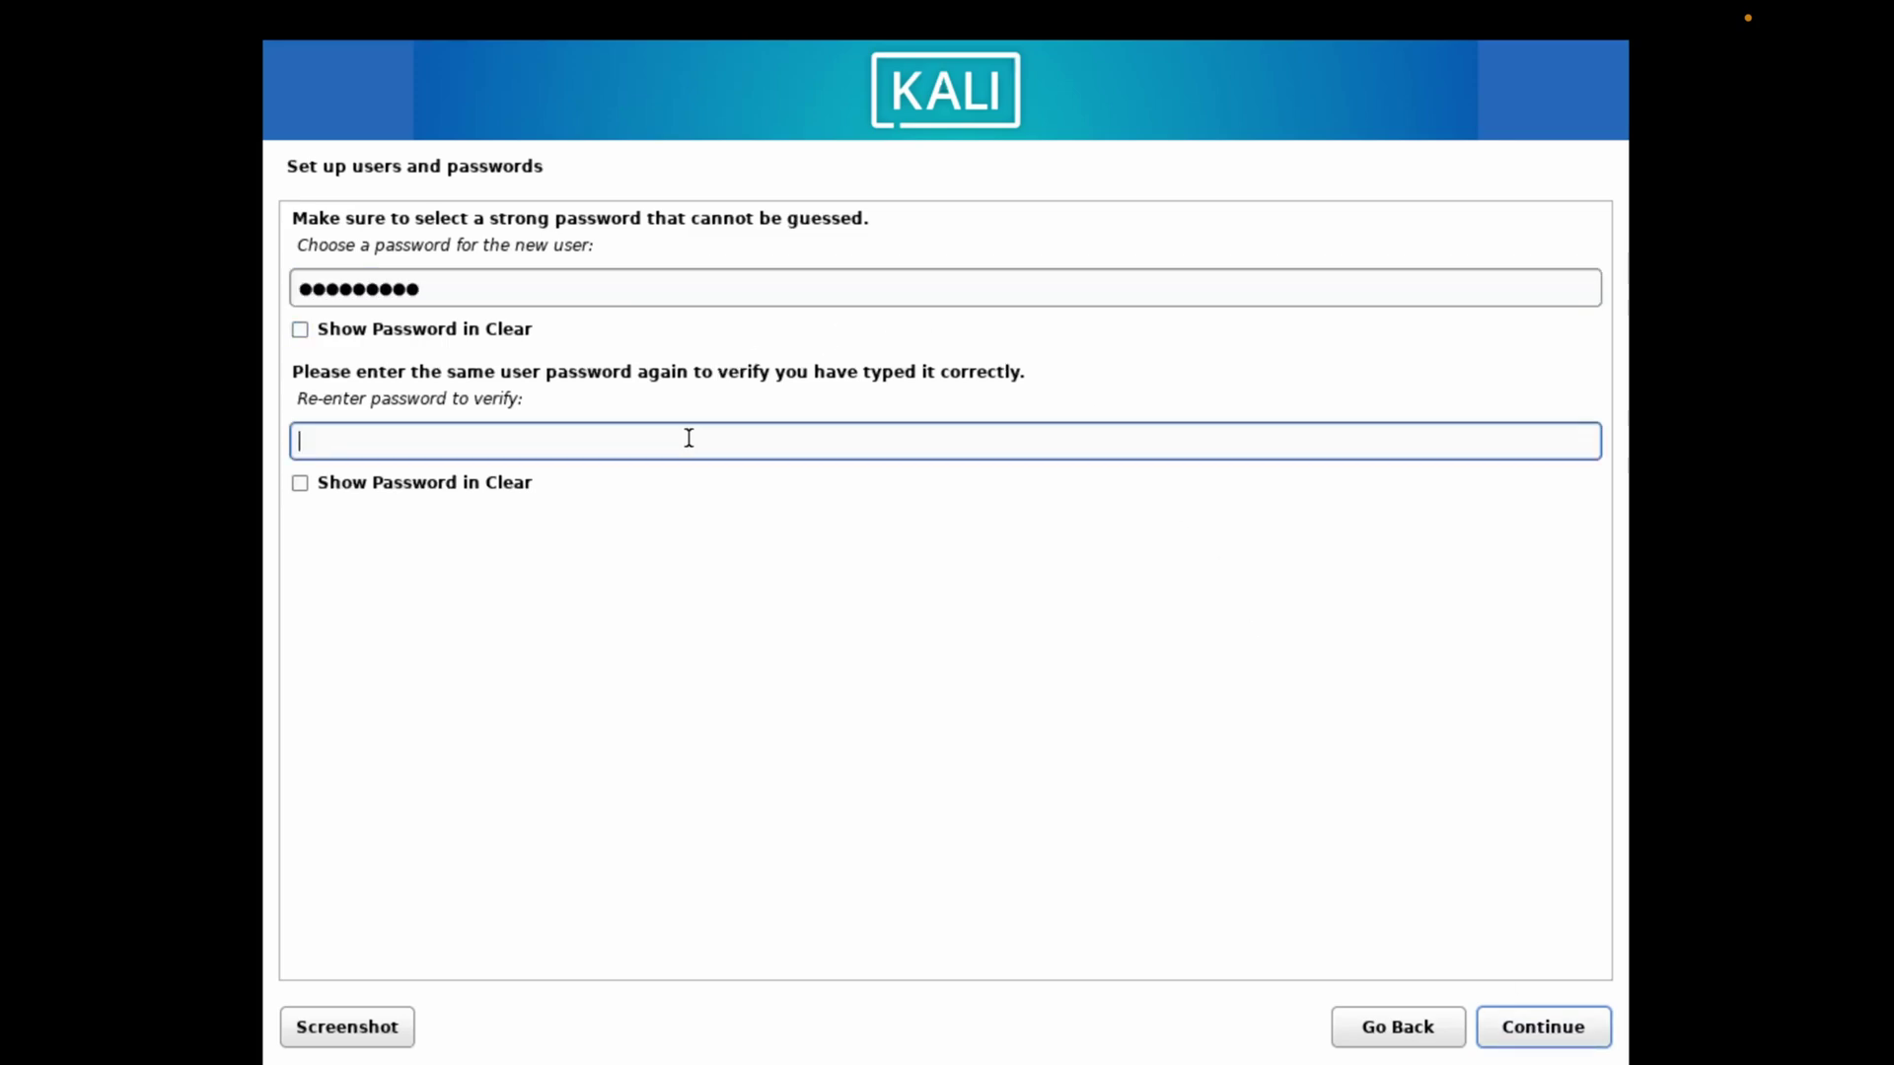
text(•••••••••)
click(1552, 1031)
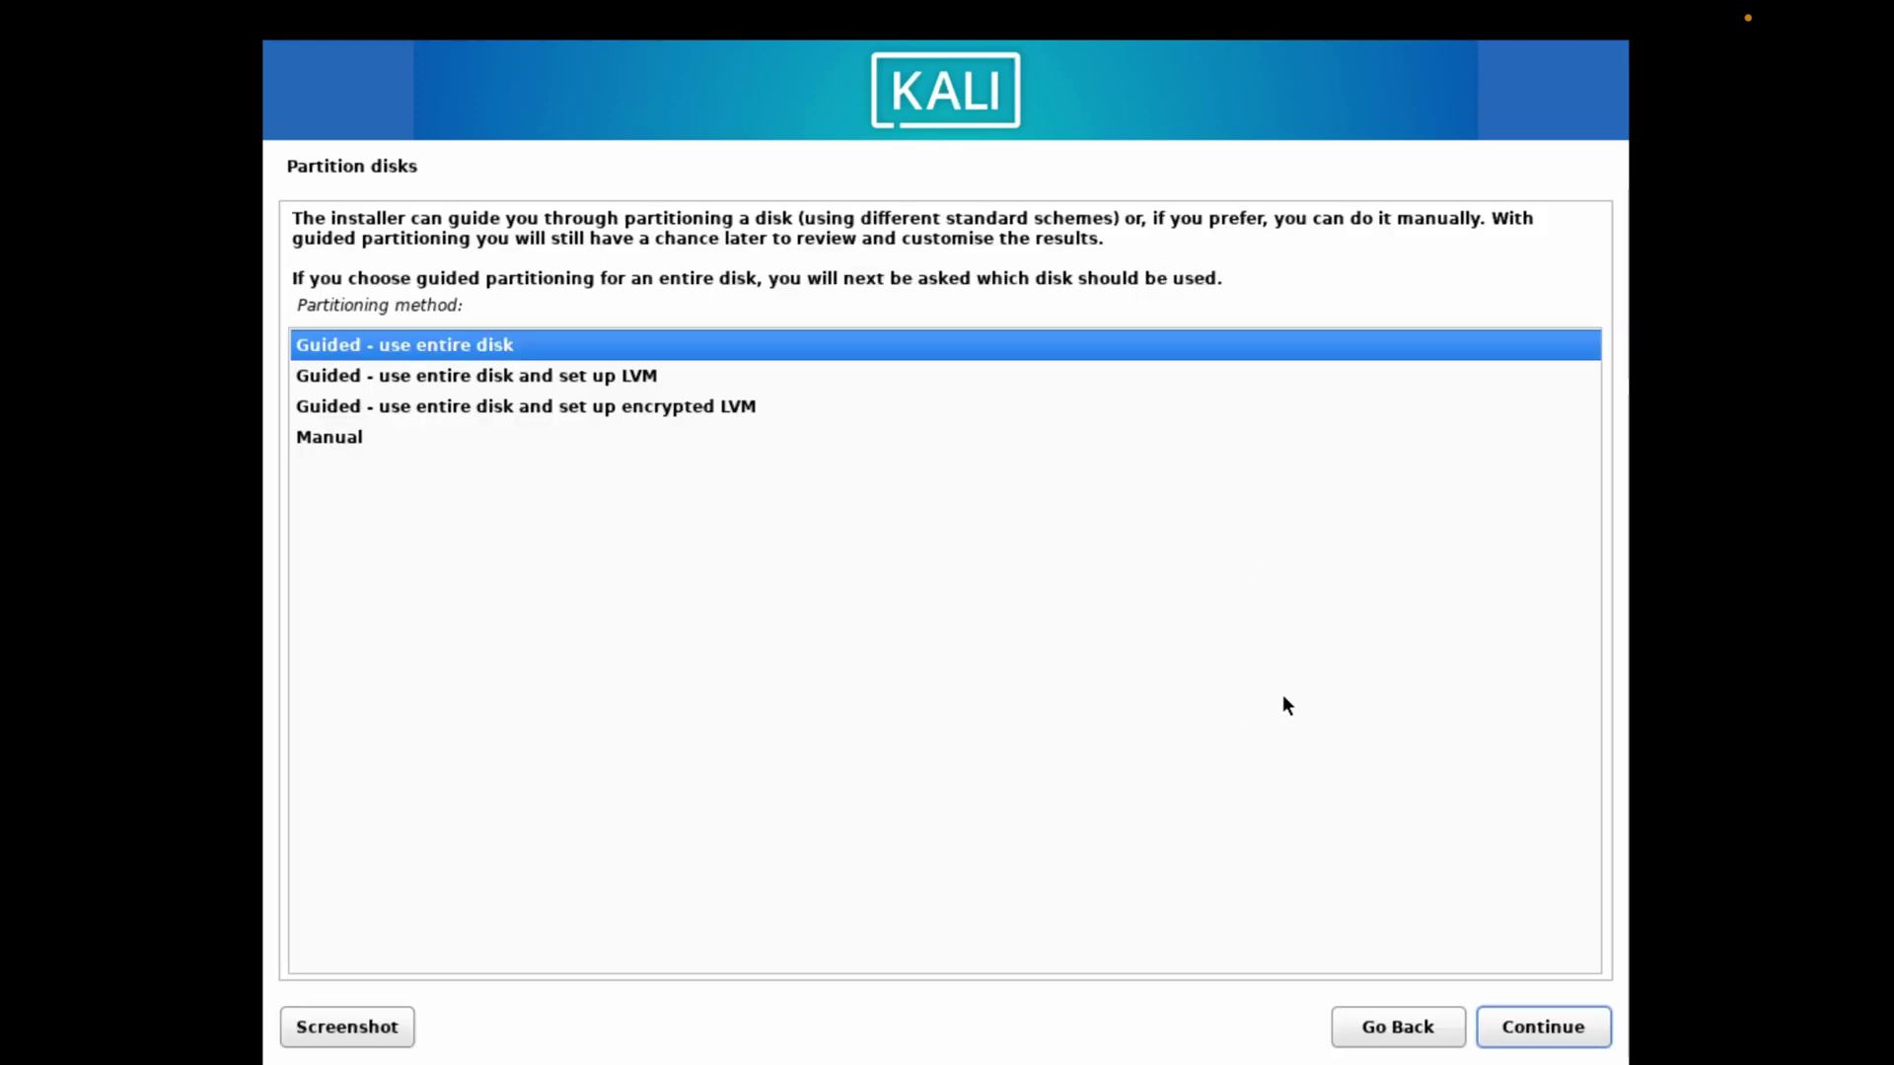
Guided-partition the 8.6 GB NVMe disk with all files in one partition and write changes.
click(1525, 1034)
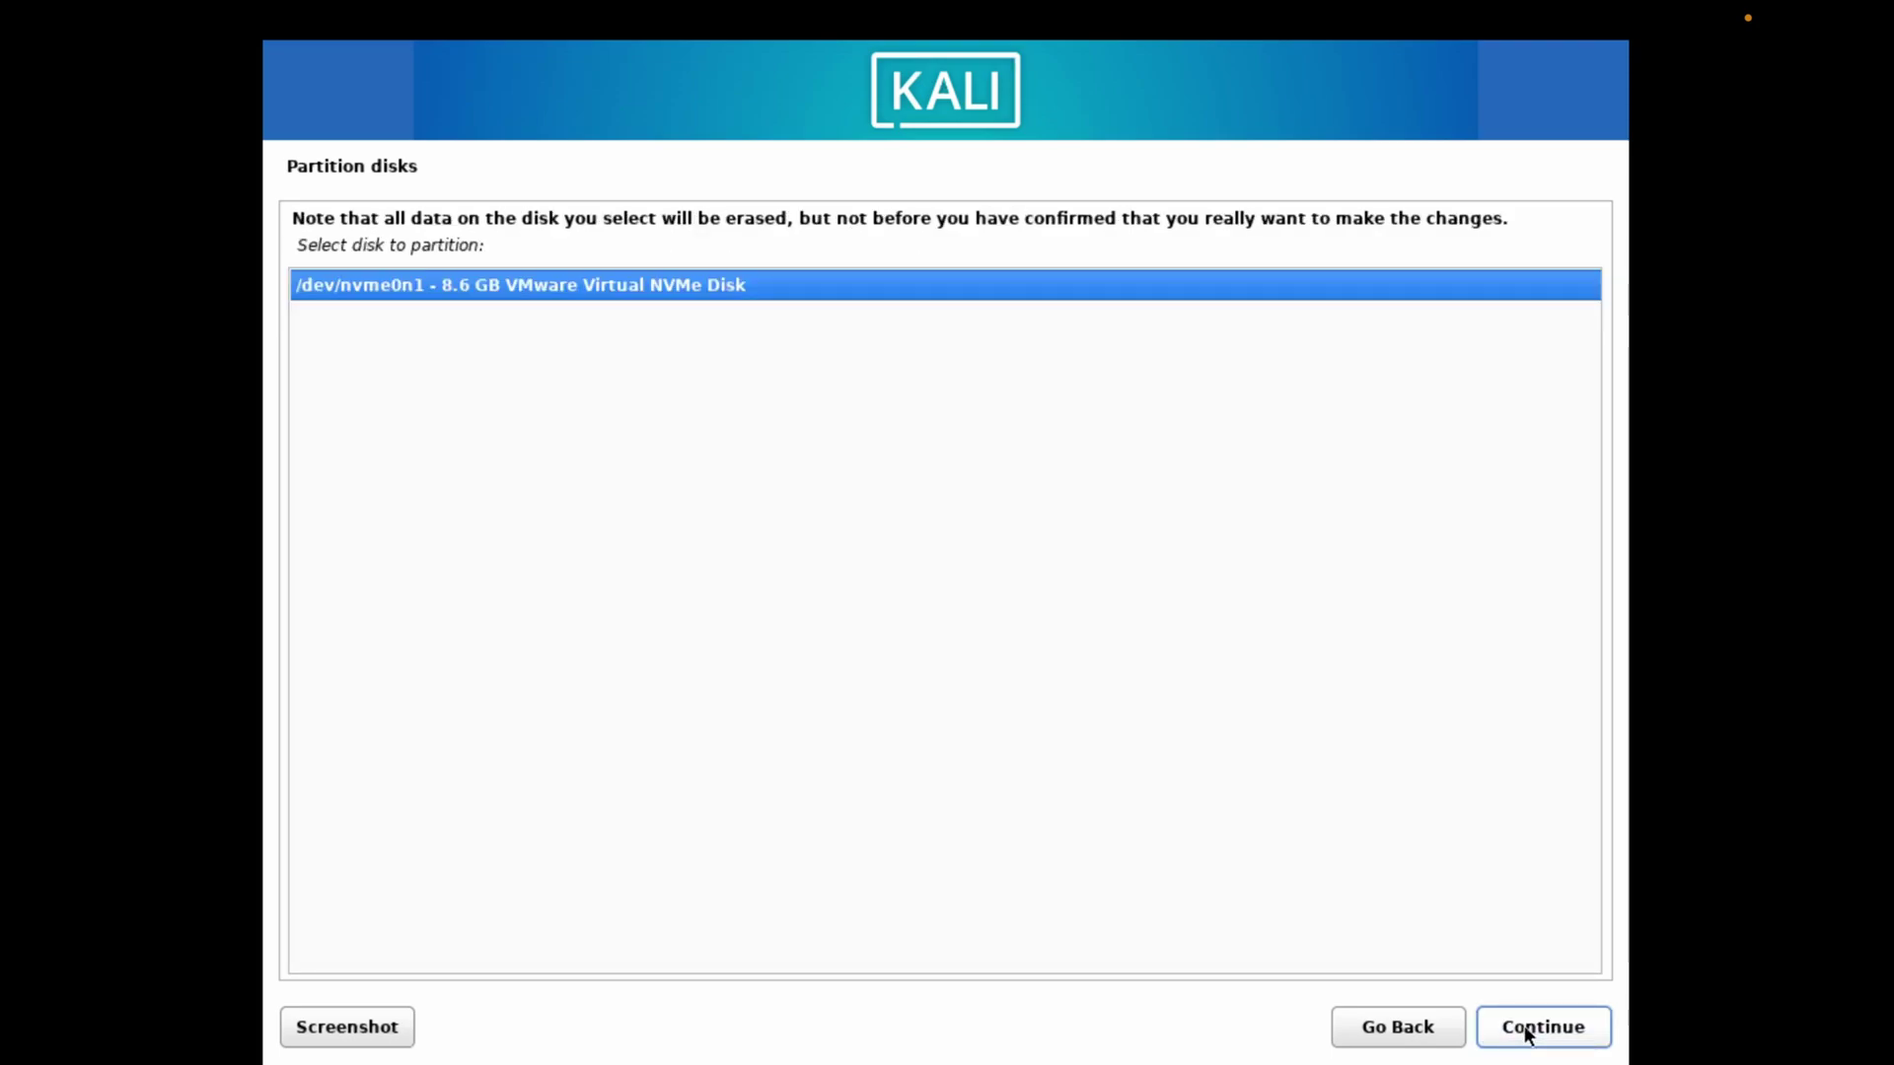
click(1523, 1026)
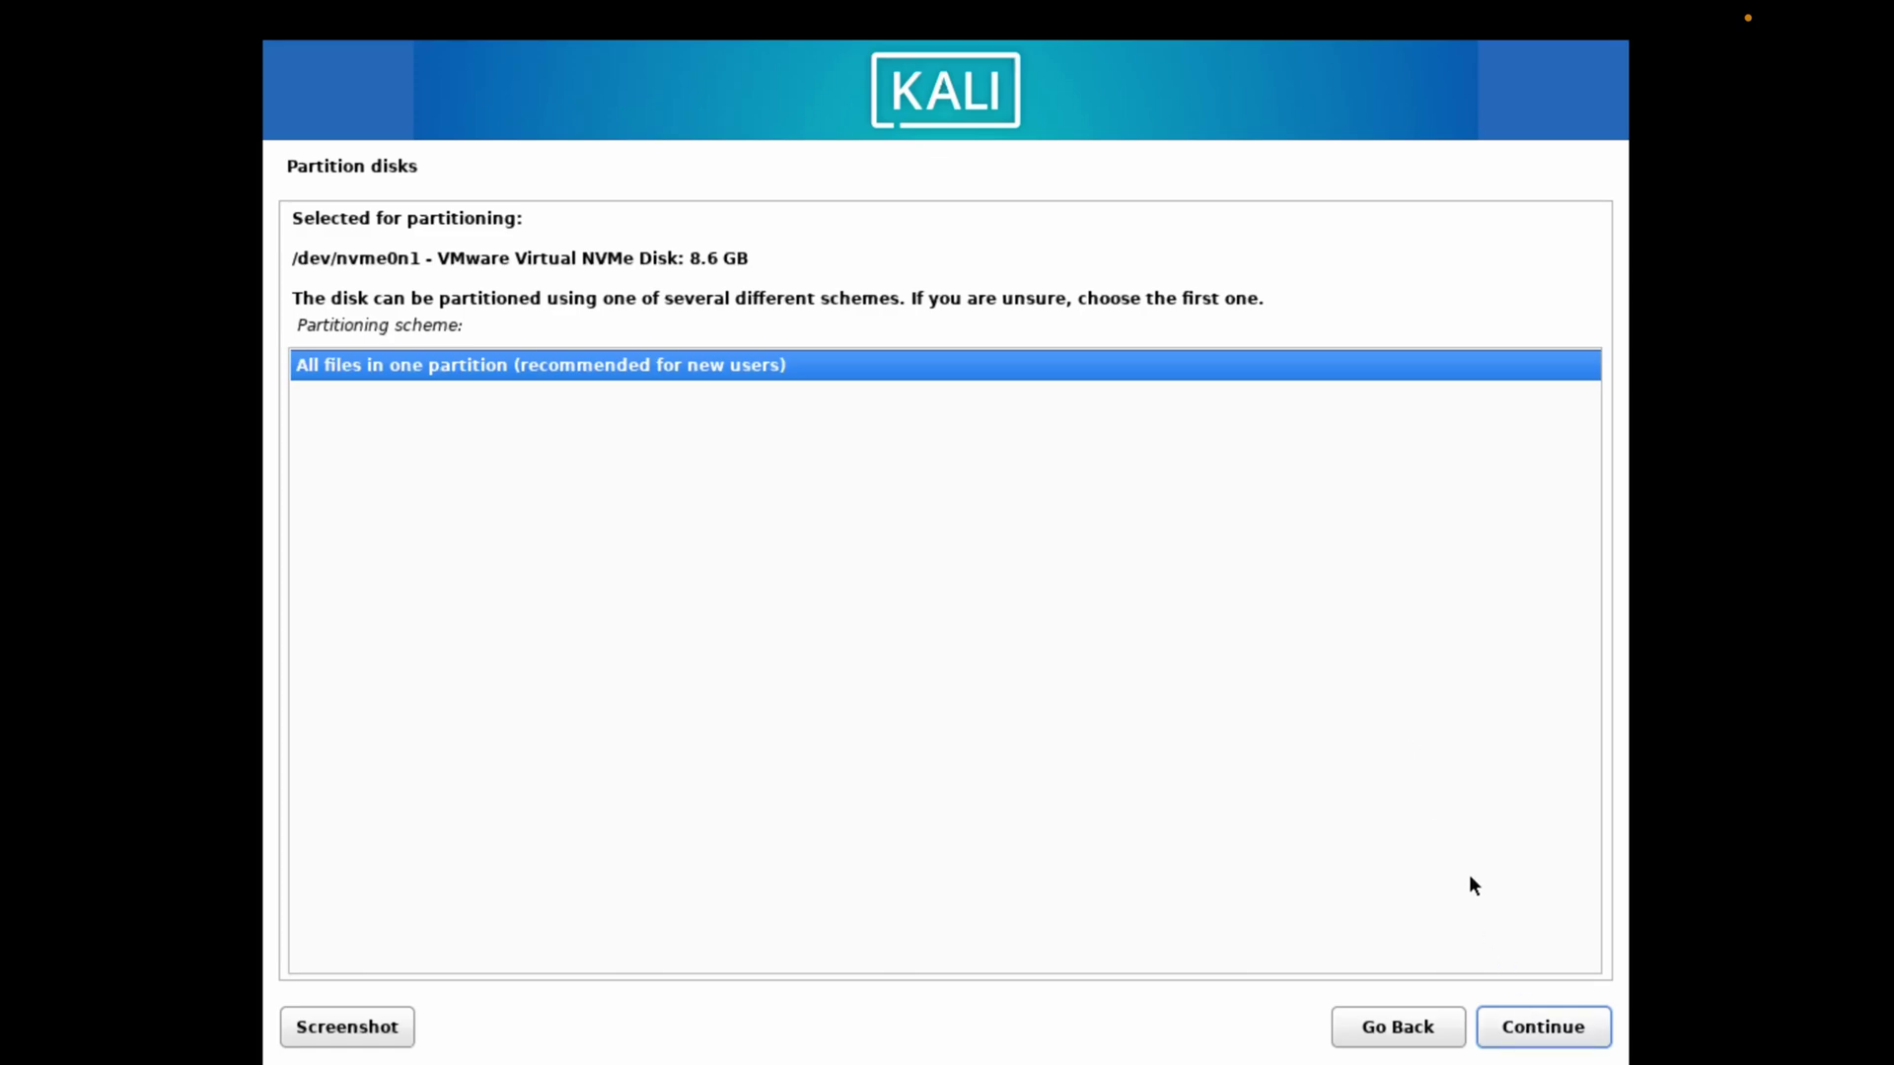
click(1528, 1027)
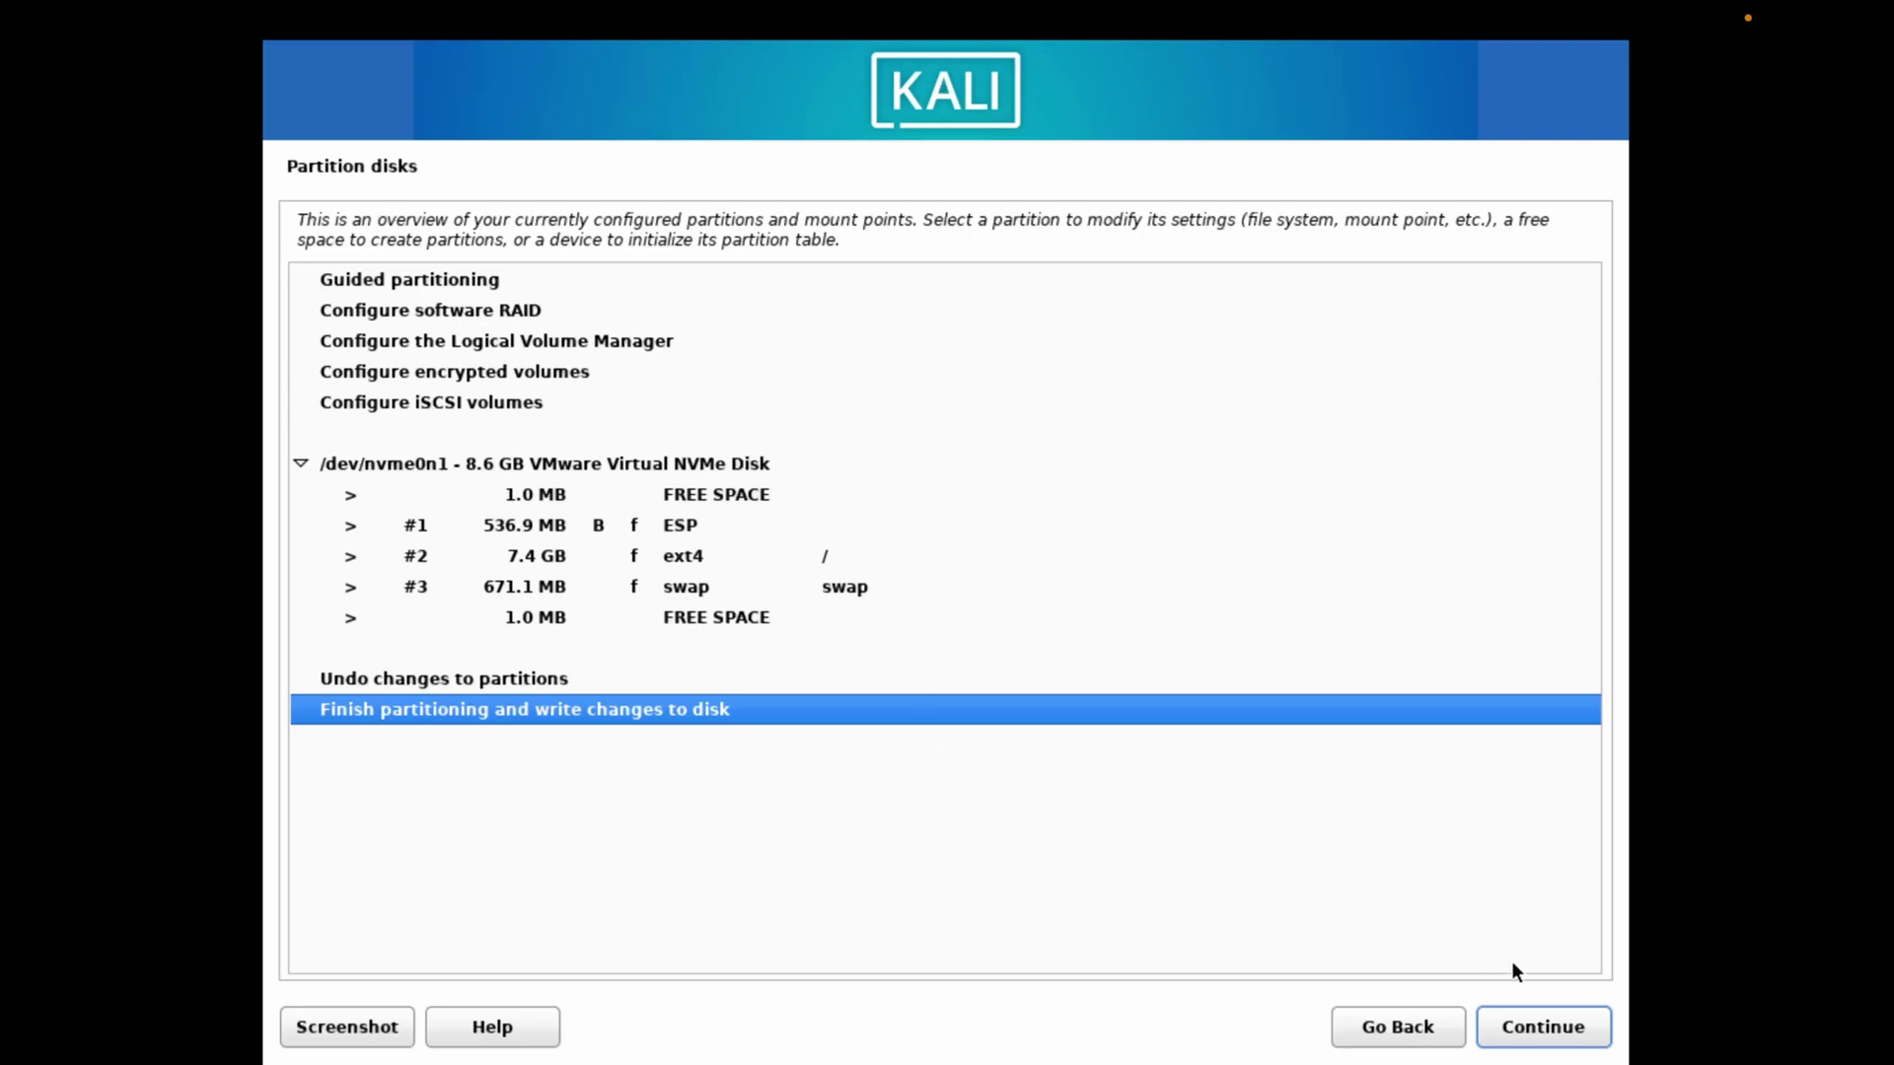
click(1568, 1032)
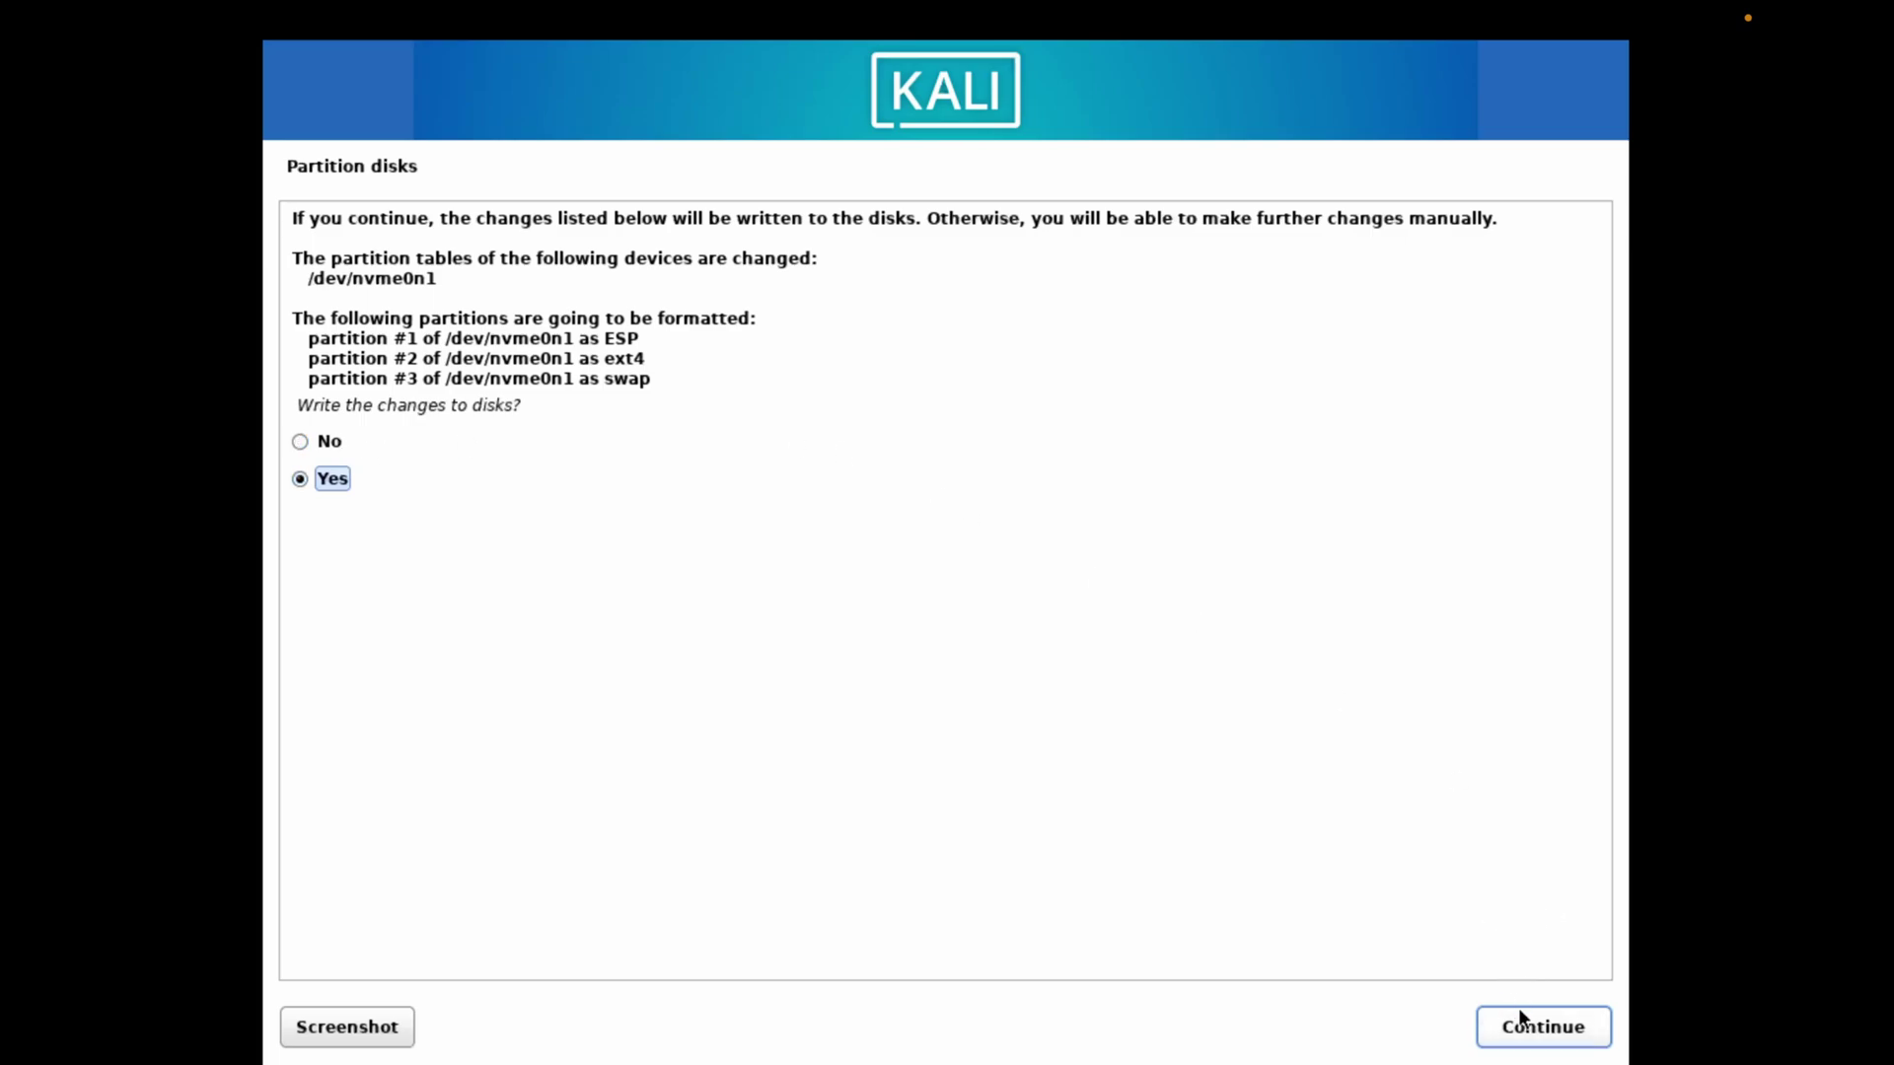
click(1523, 1033)
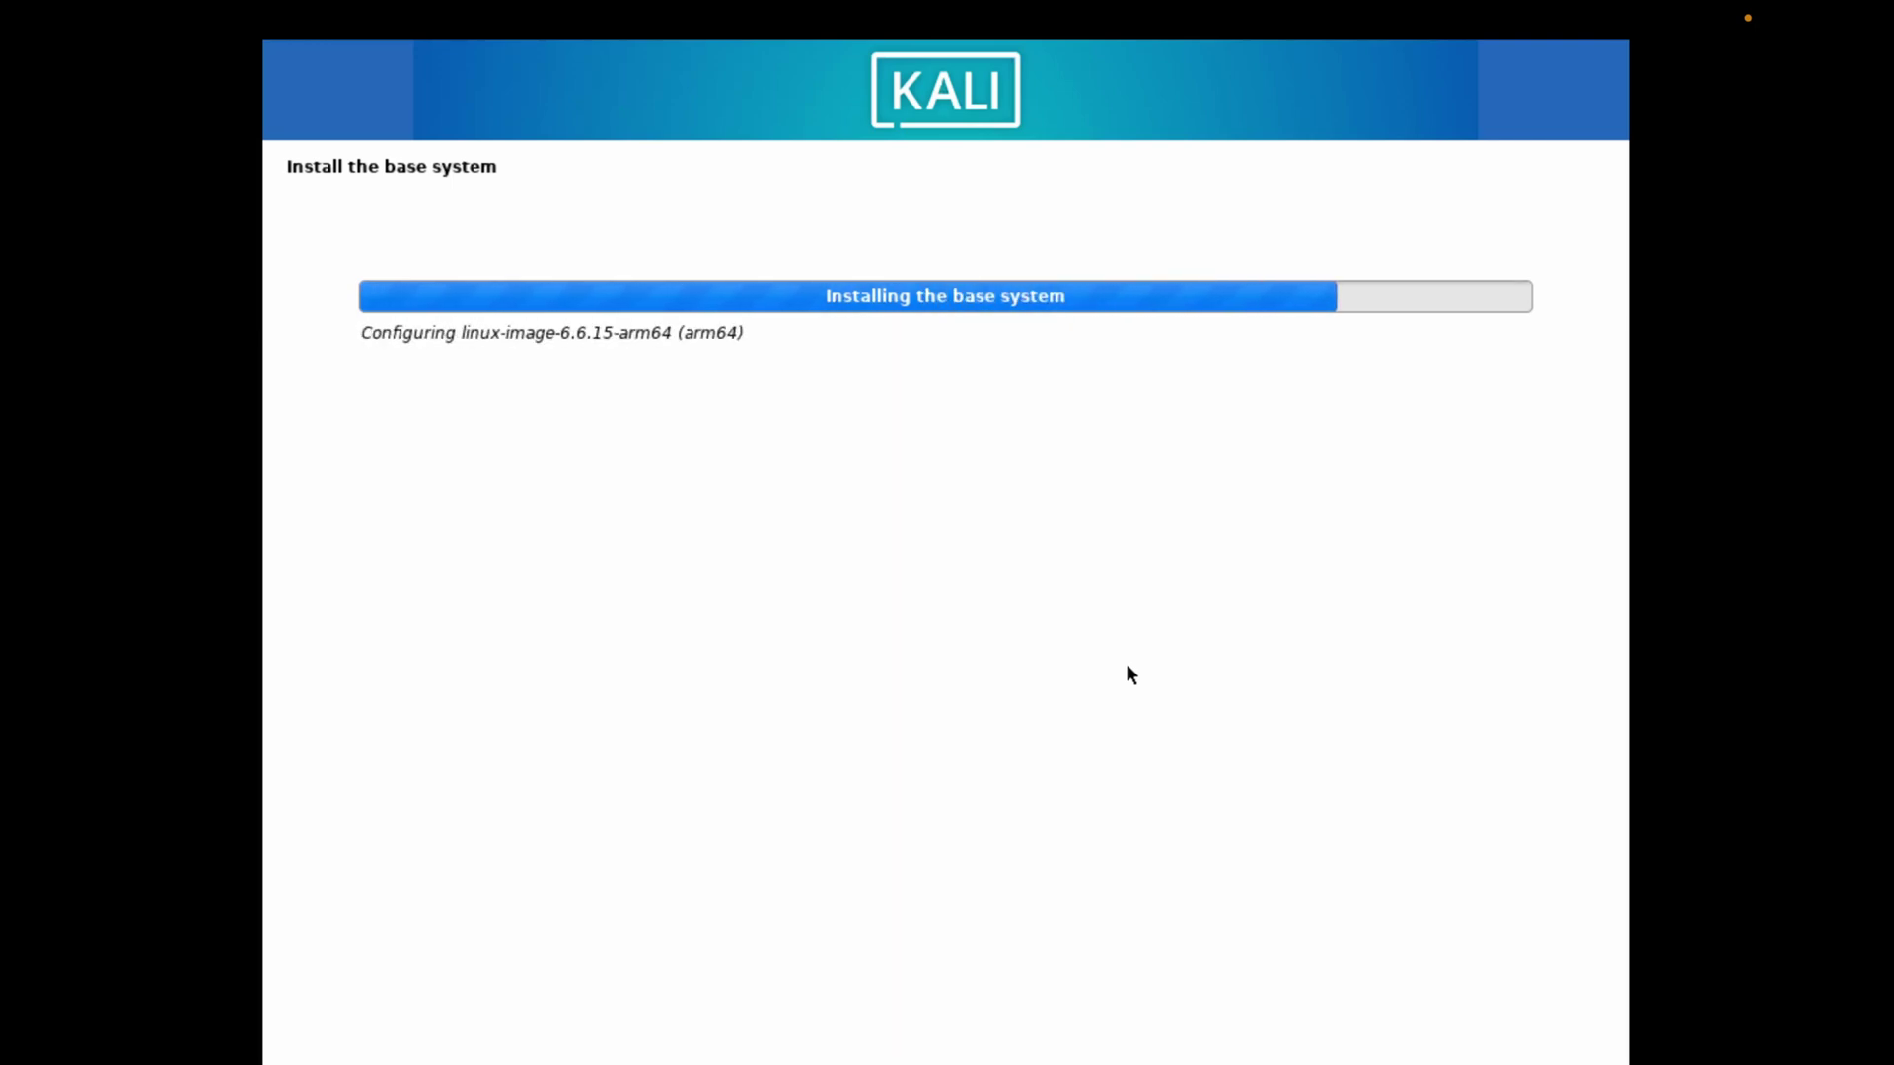
Take the Kali VM out of full screen into a repositioned window and accept the default Xfce desktop and tools.
mouse_move(899, 4)
click(193, 62)
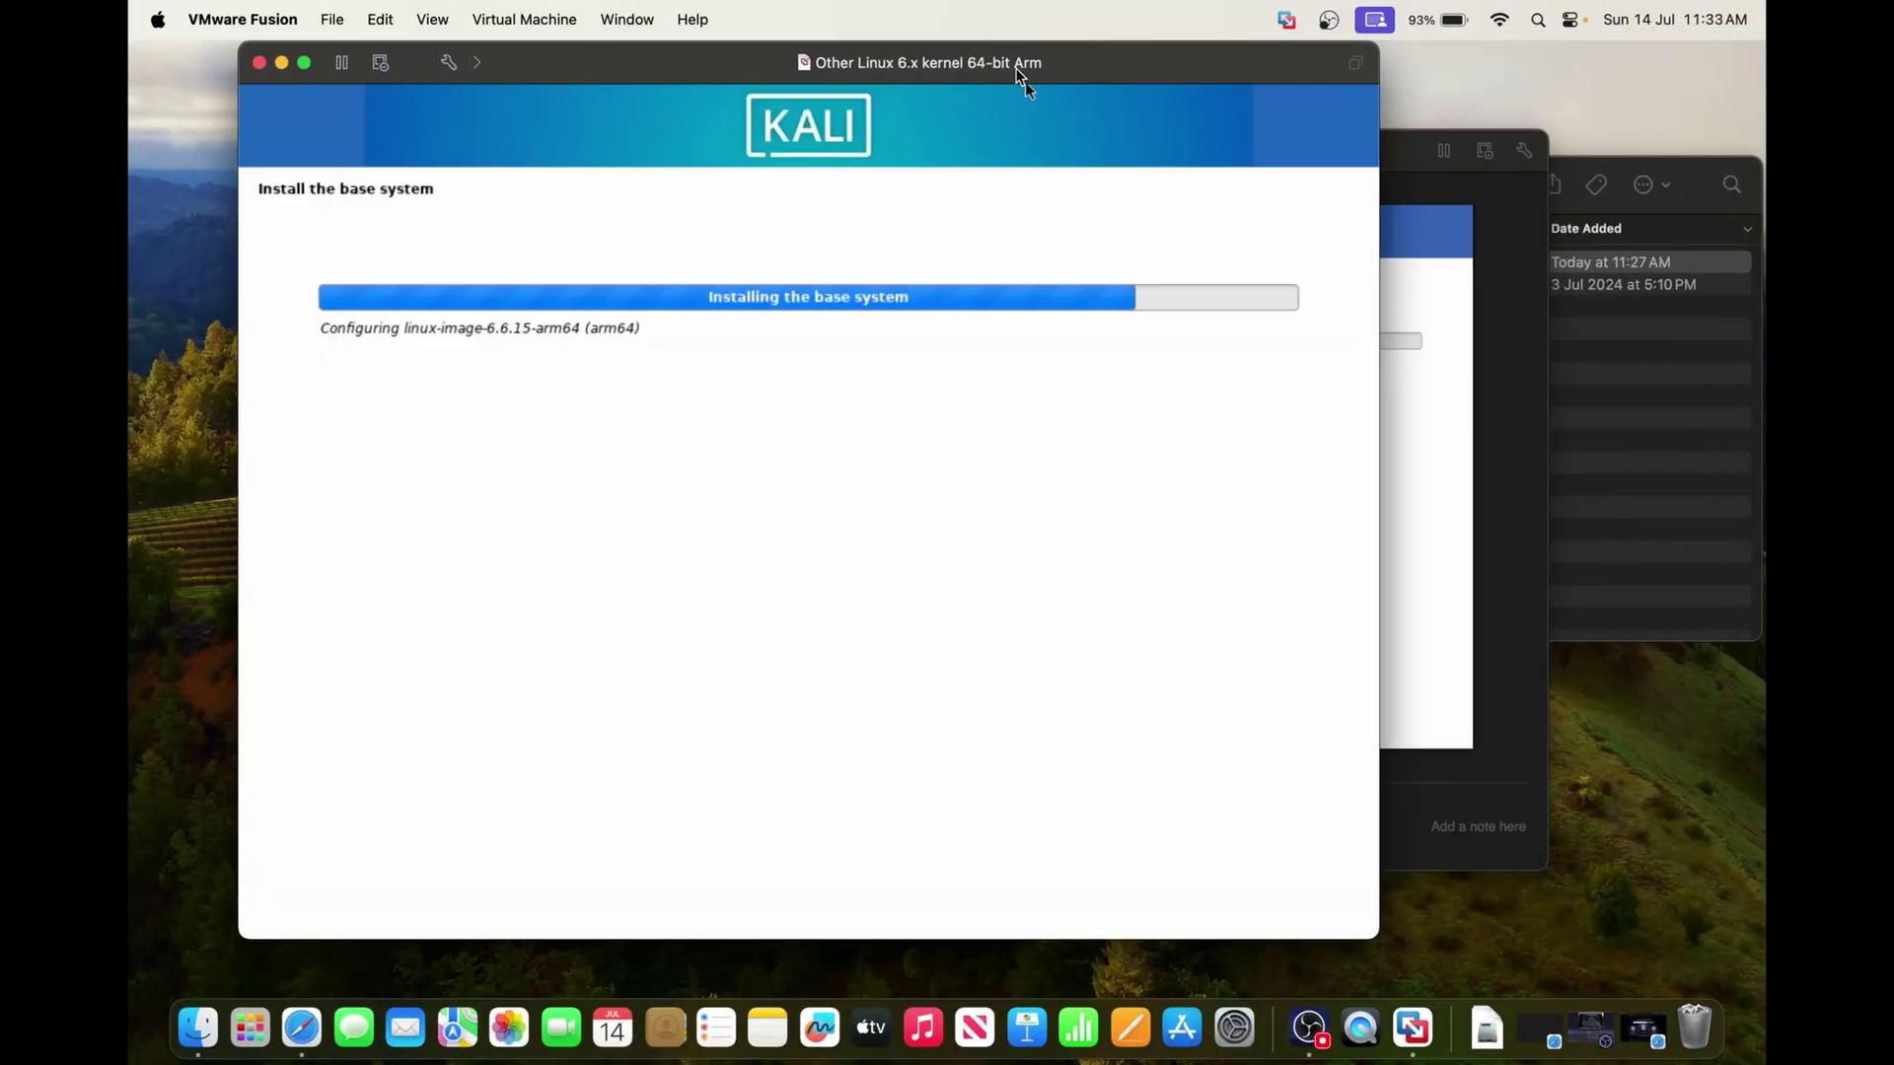
drag(1011, 70, 1134, 92)
click(1263, 748)
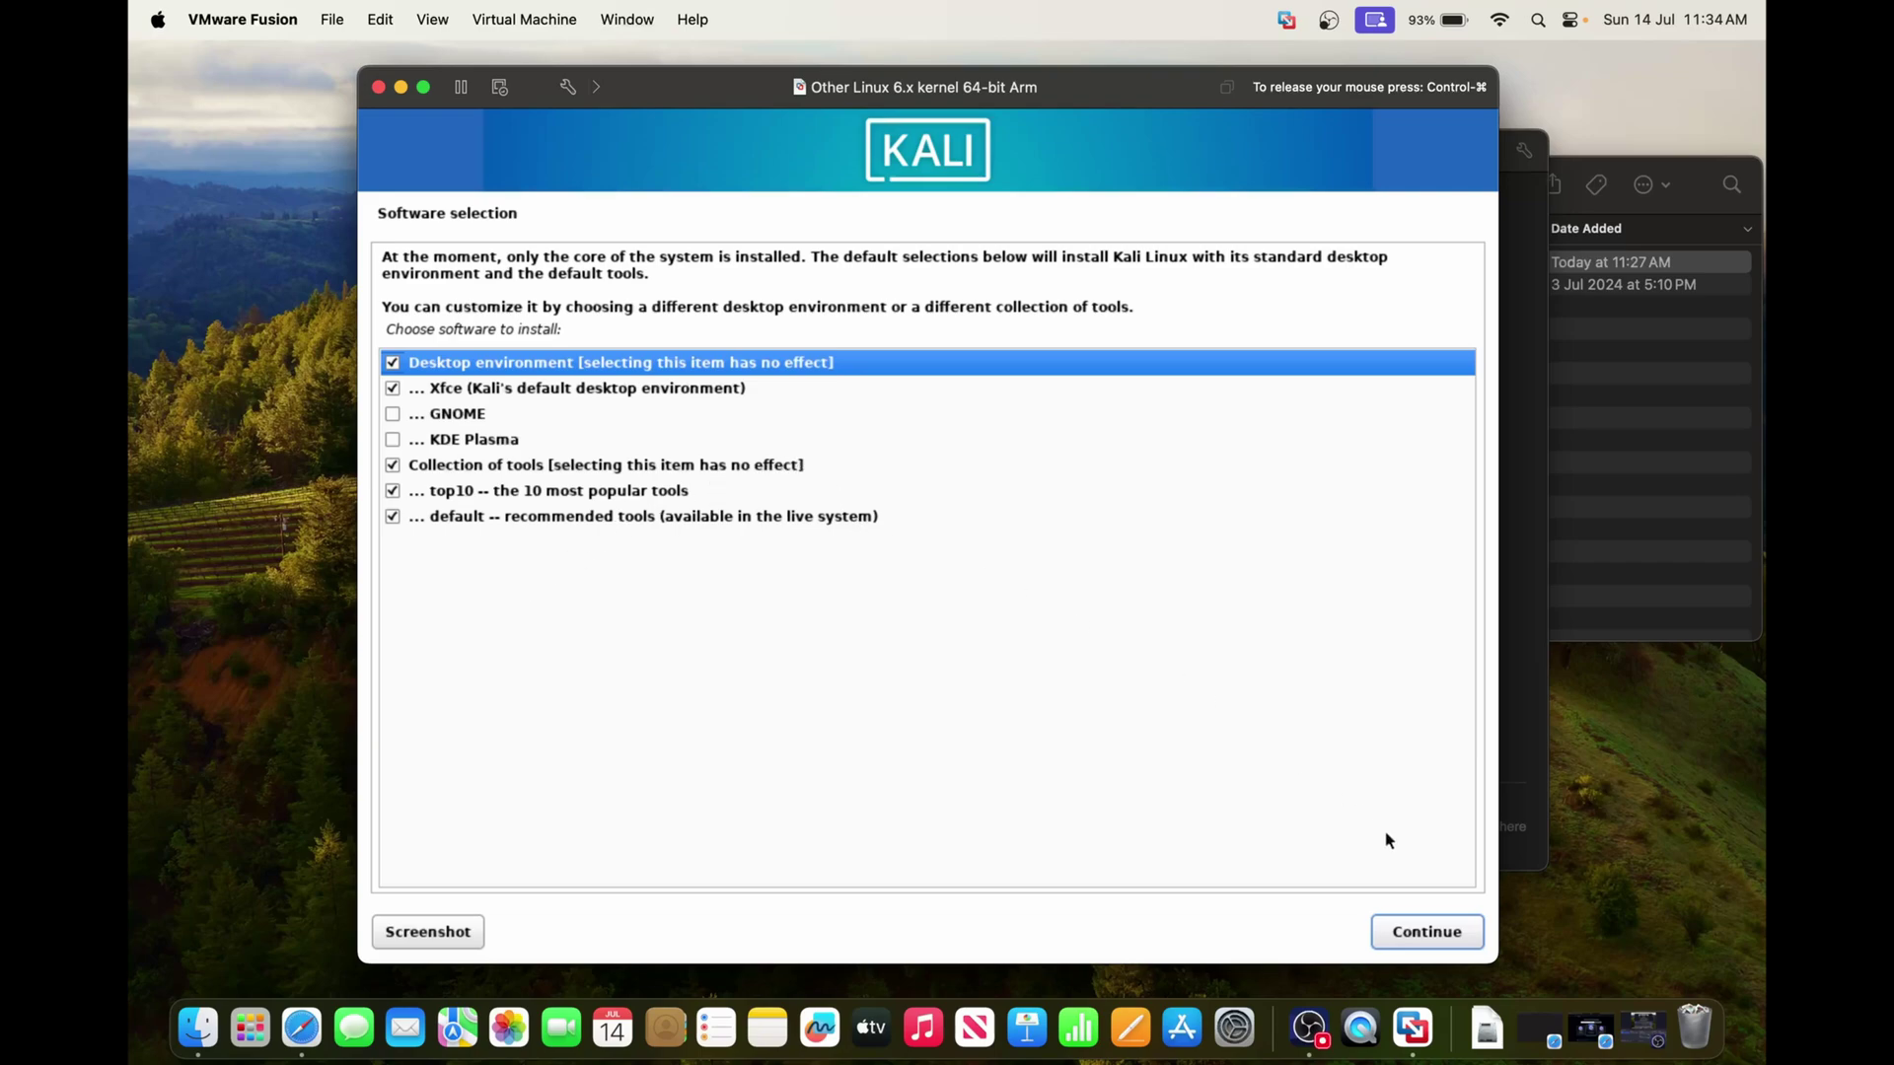
click(1412, 937)
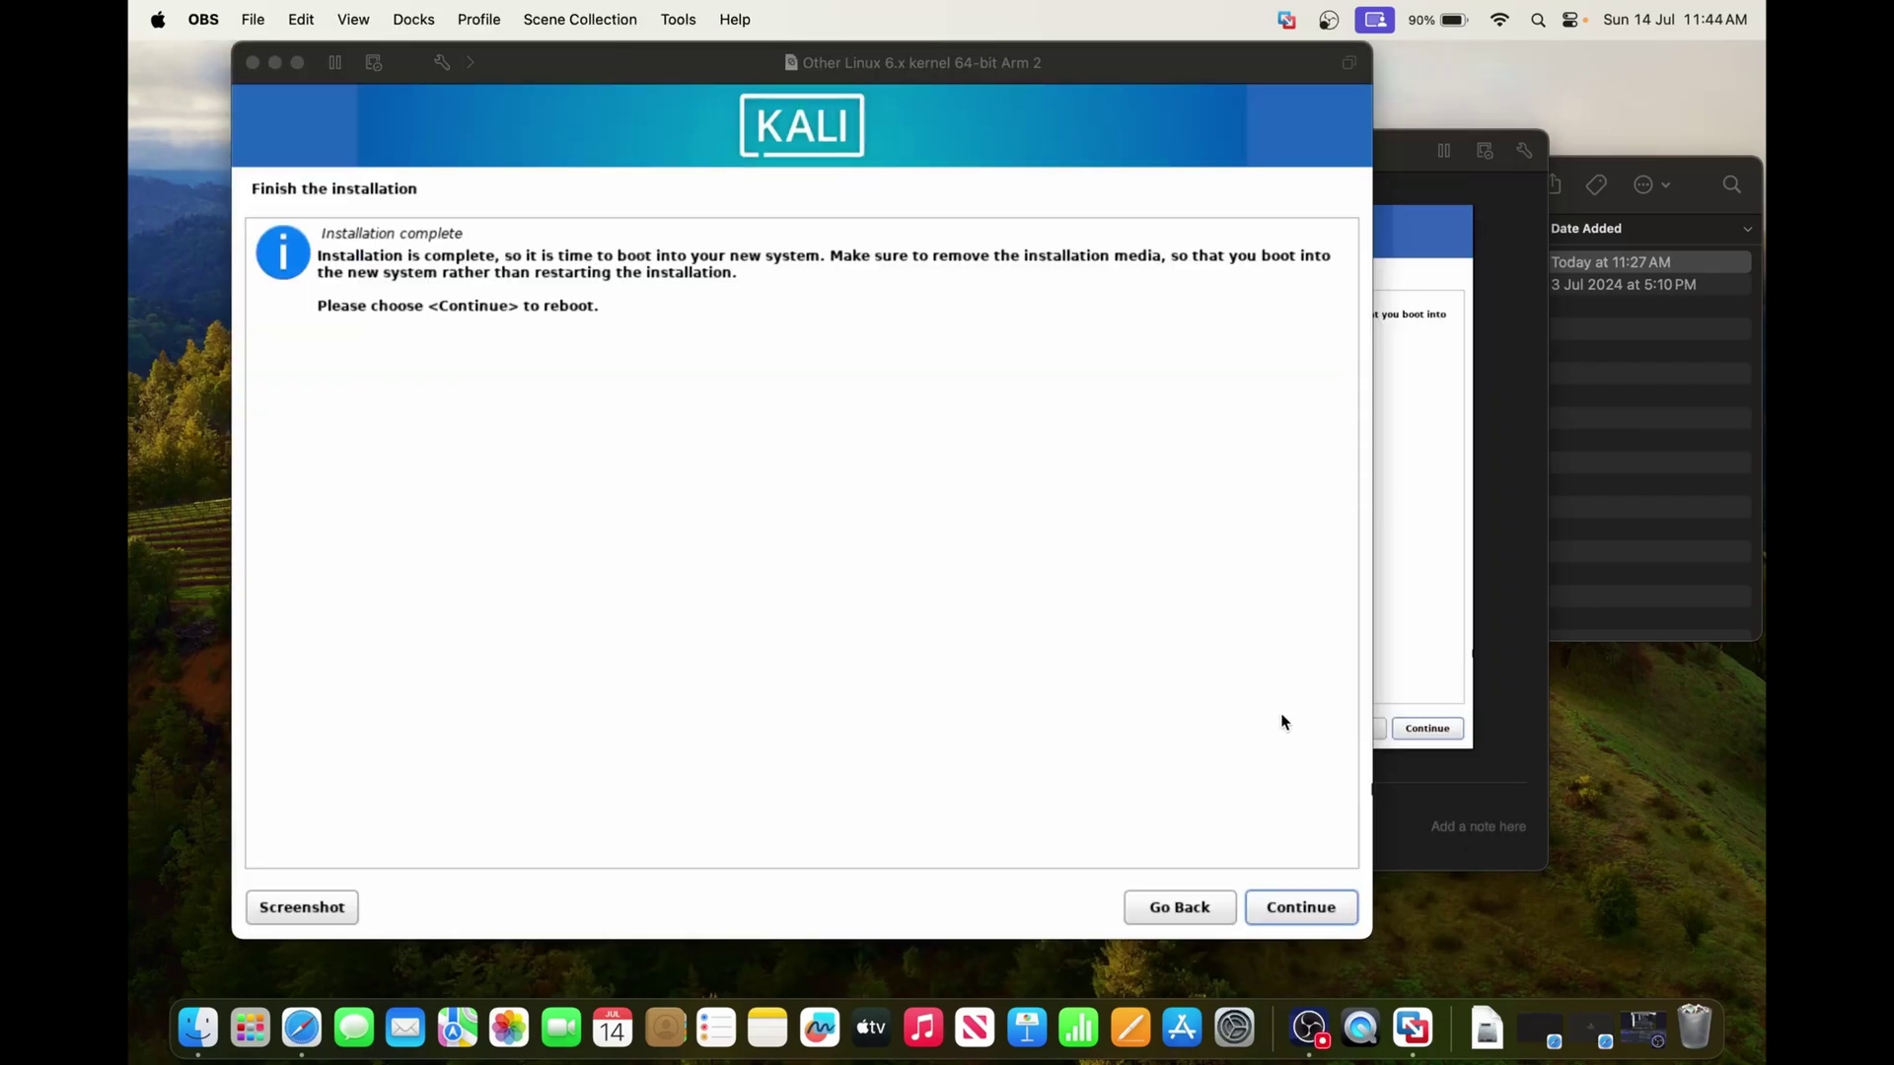
Reboot into the installed Kali, log in with the new user's credentials, and show the desktop full screen.
click(1285, 909)
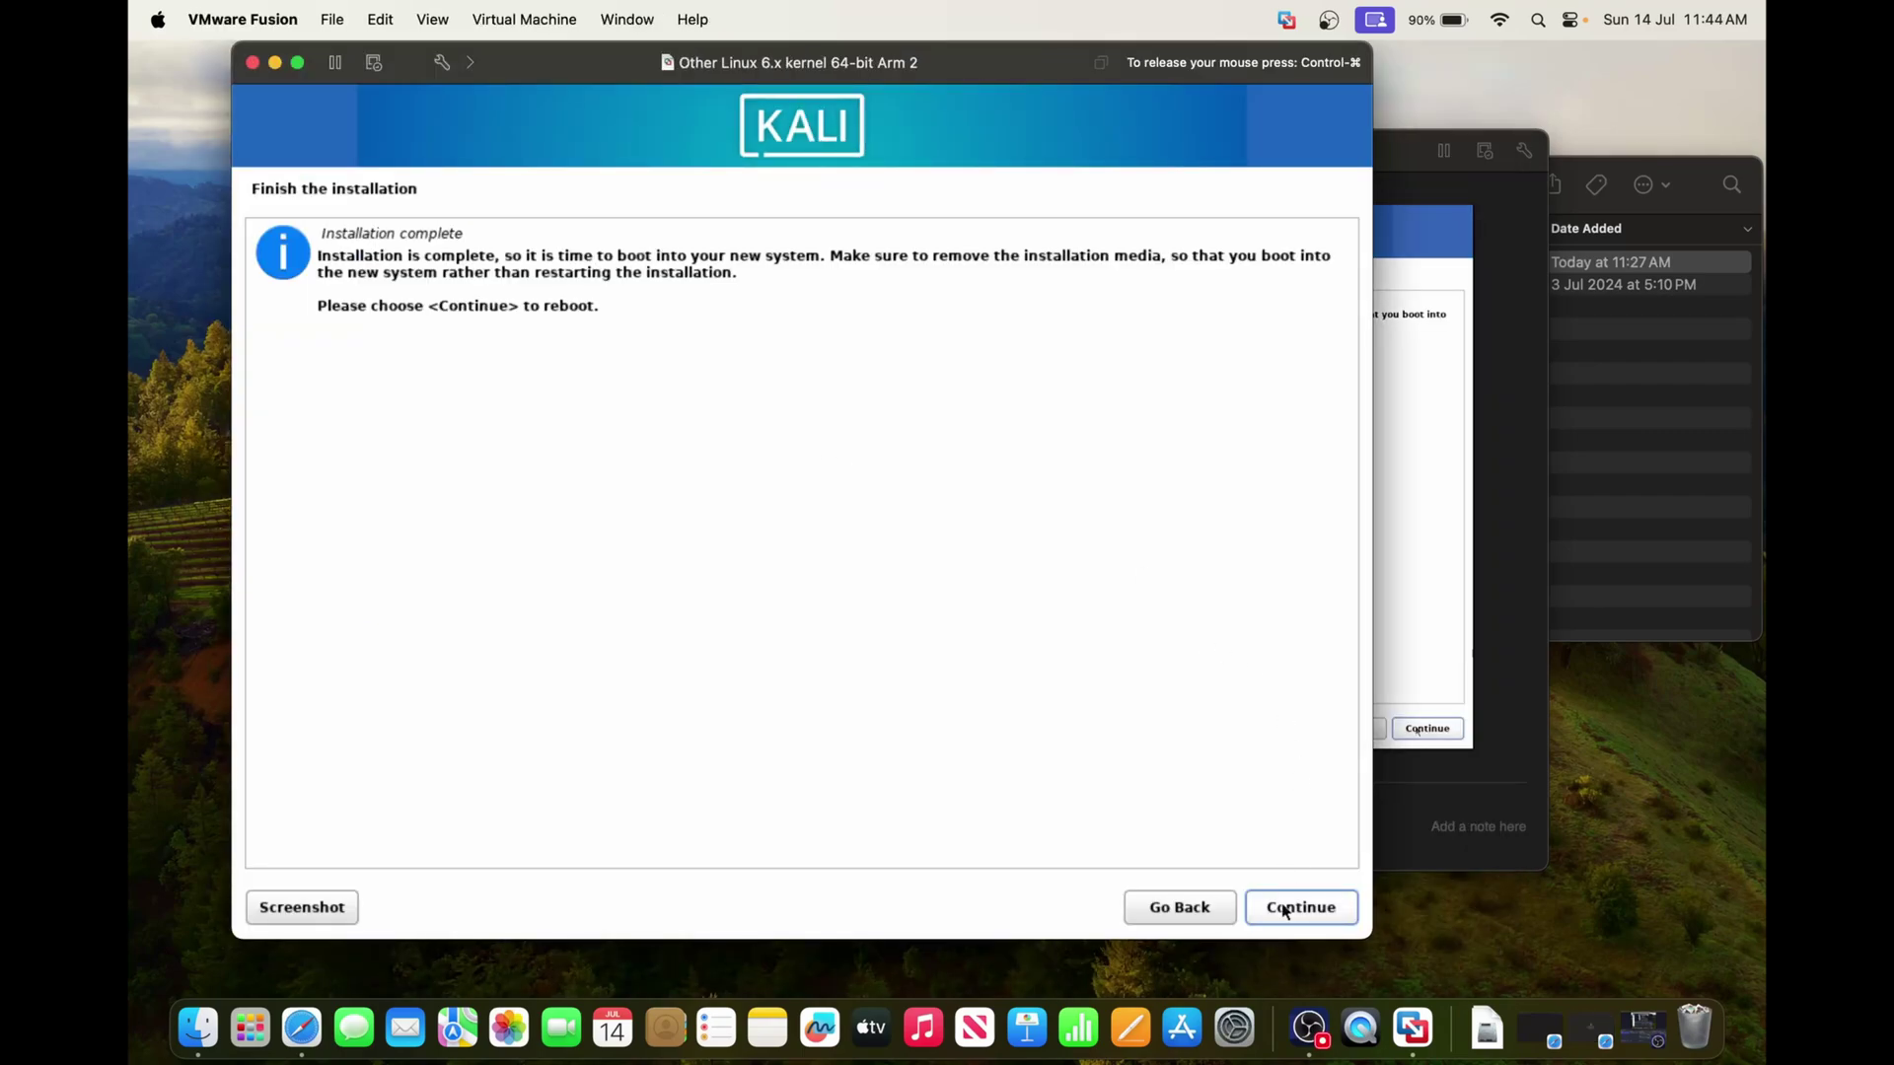
click(1285, 909)
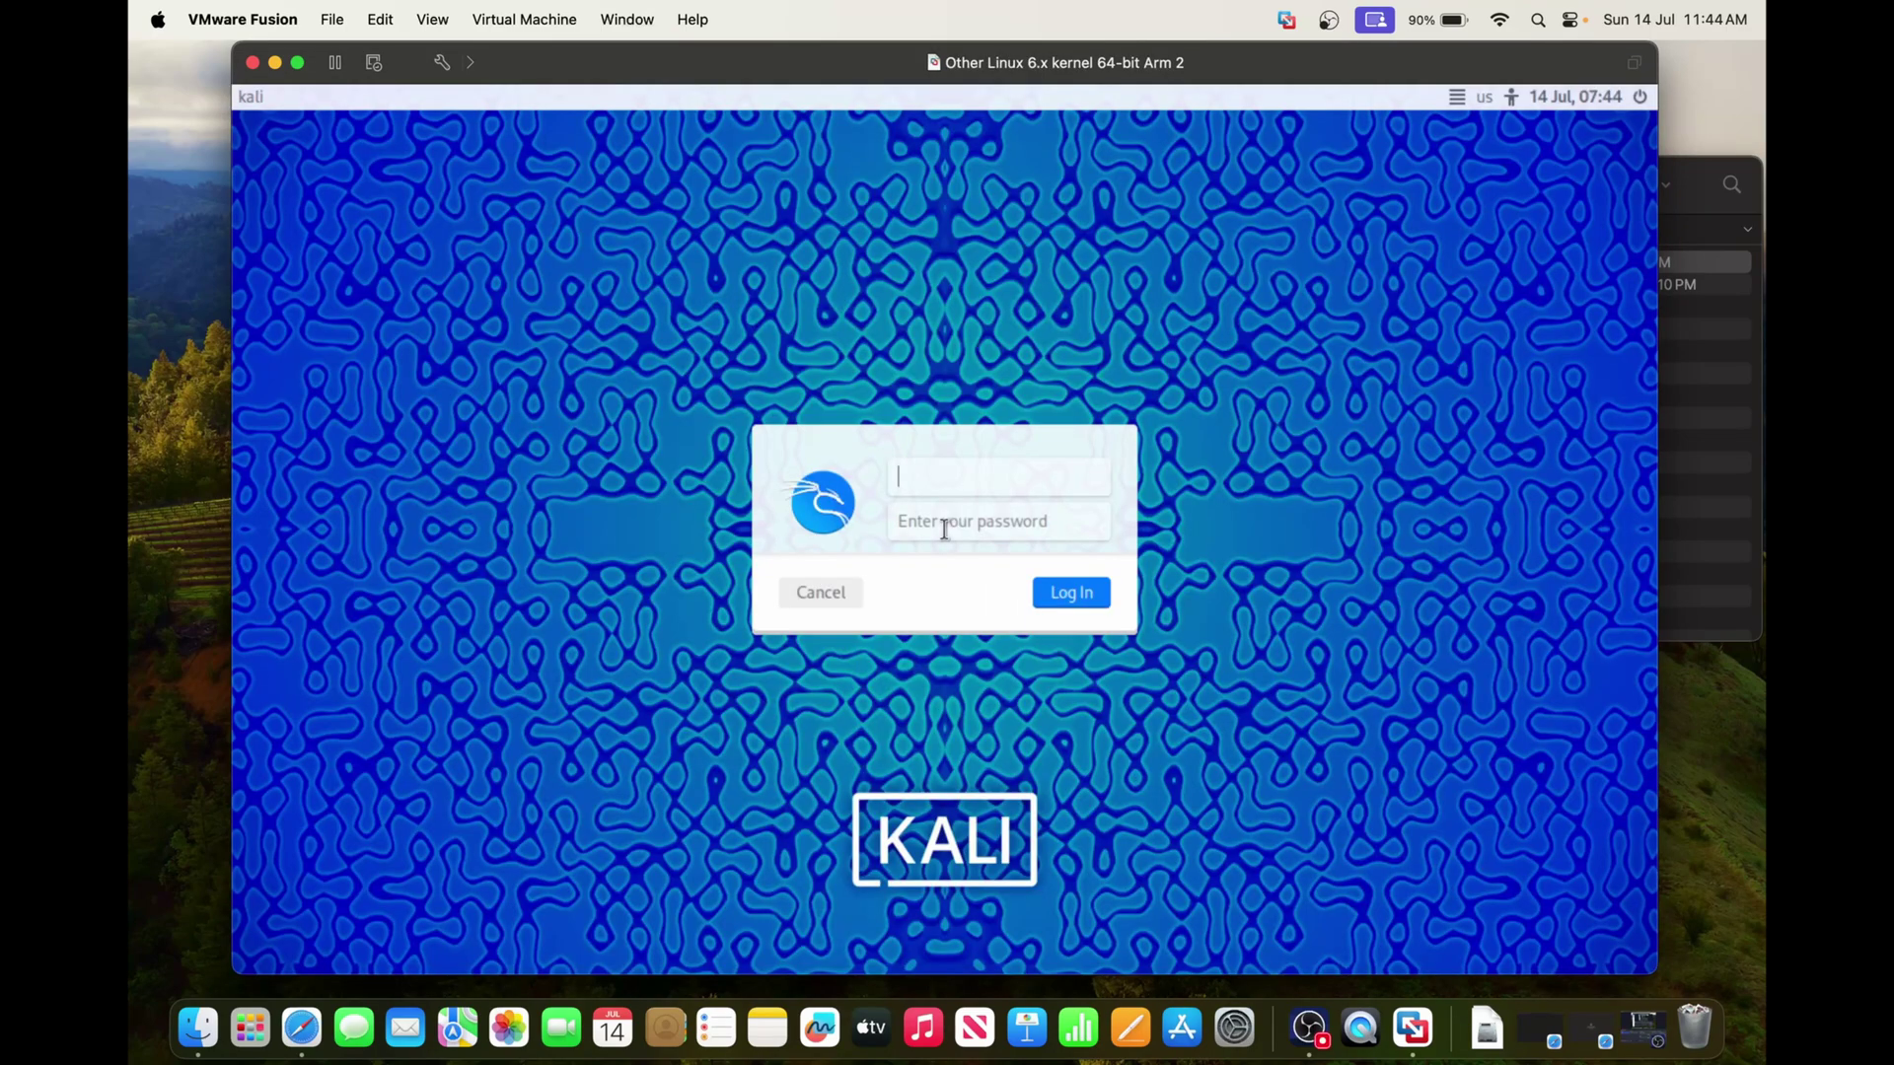
text(ghost)
key(Tab)
text(*********)
key(Return)
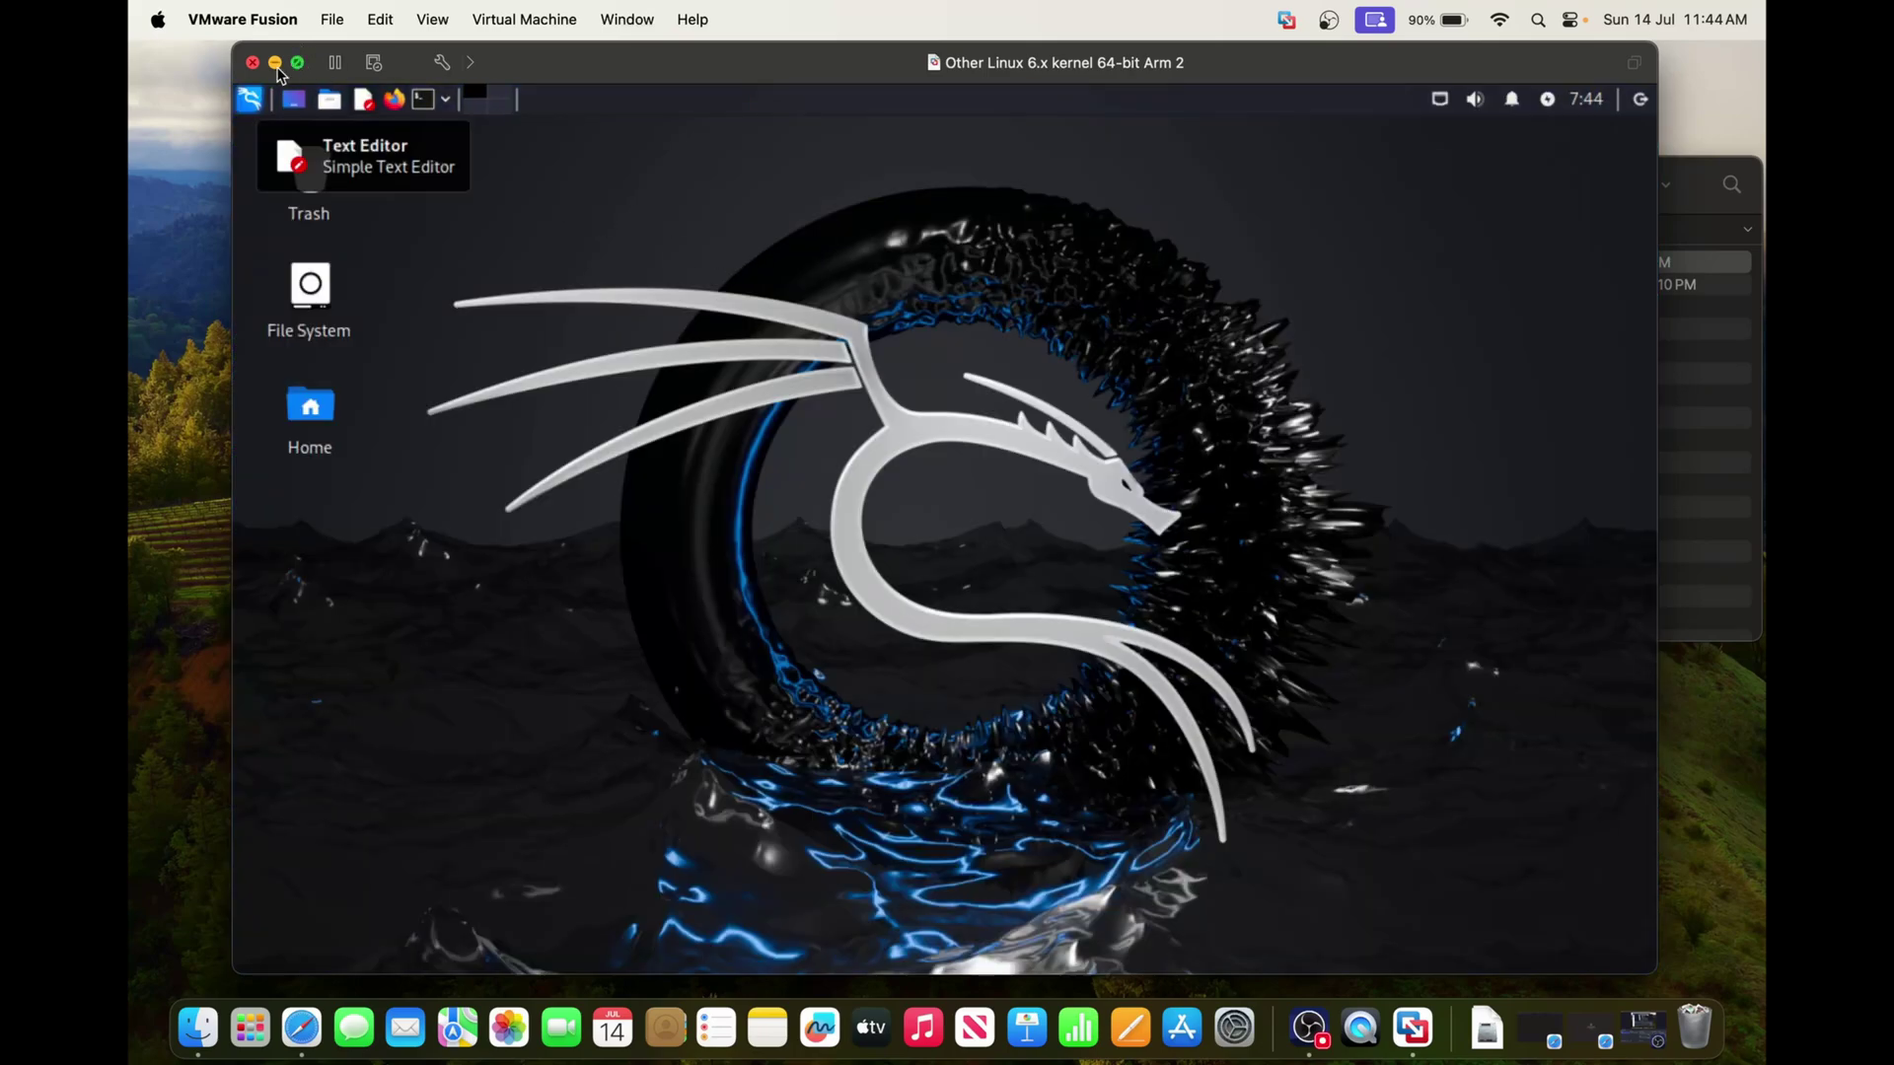
click(297, 62)
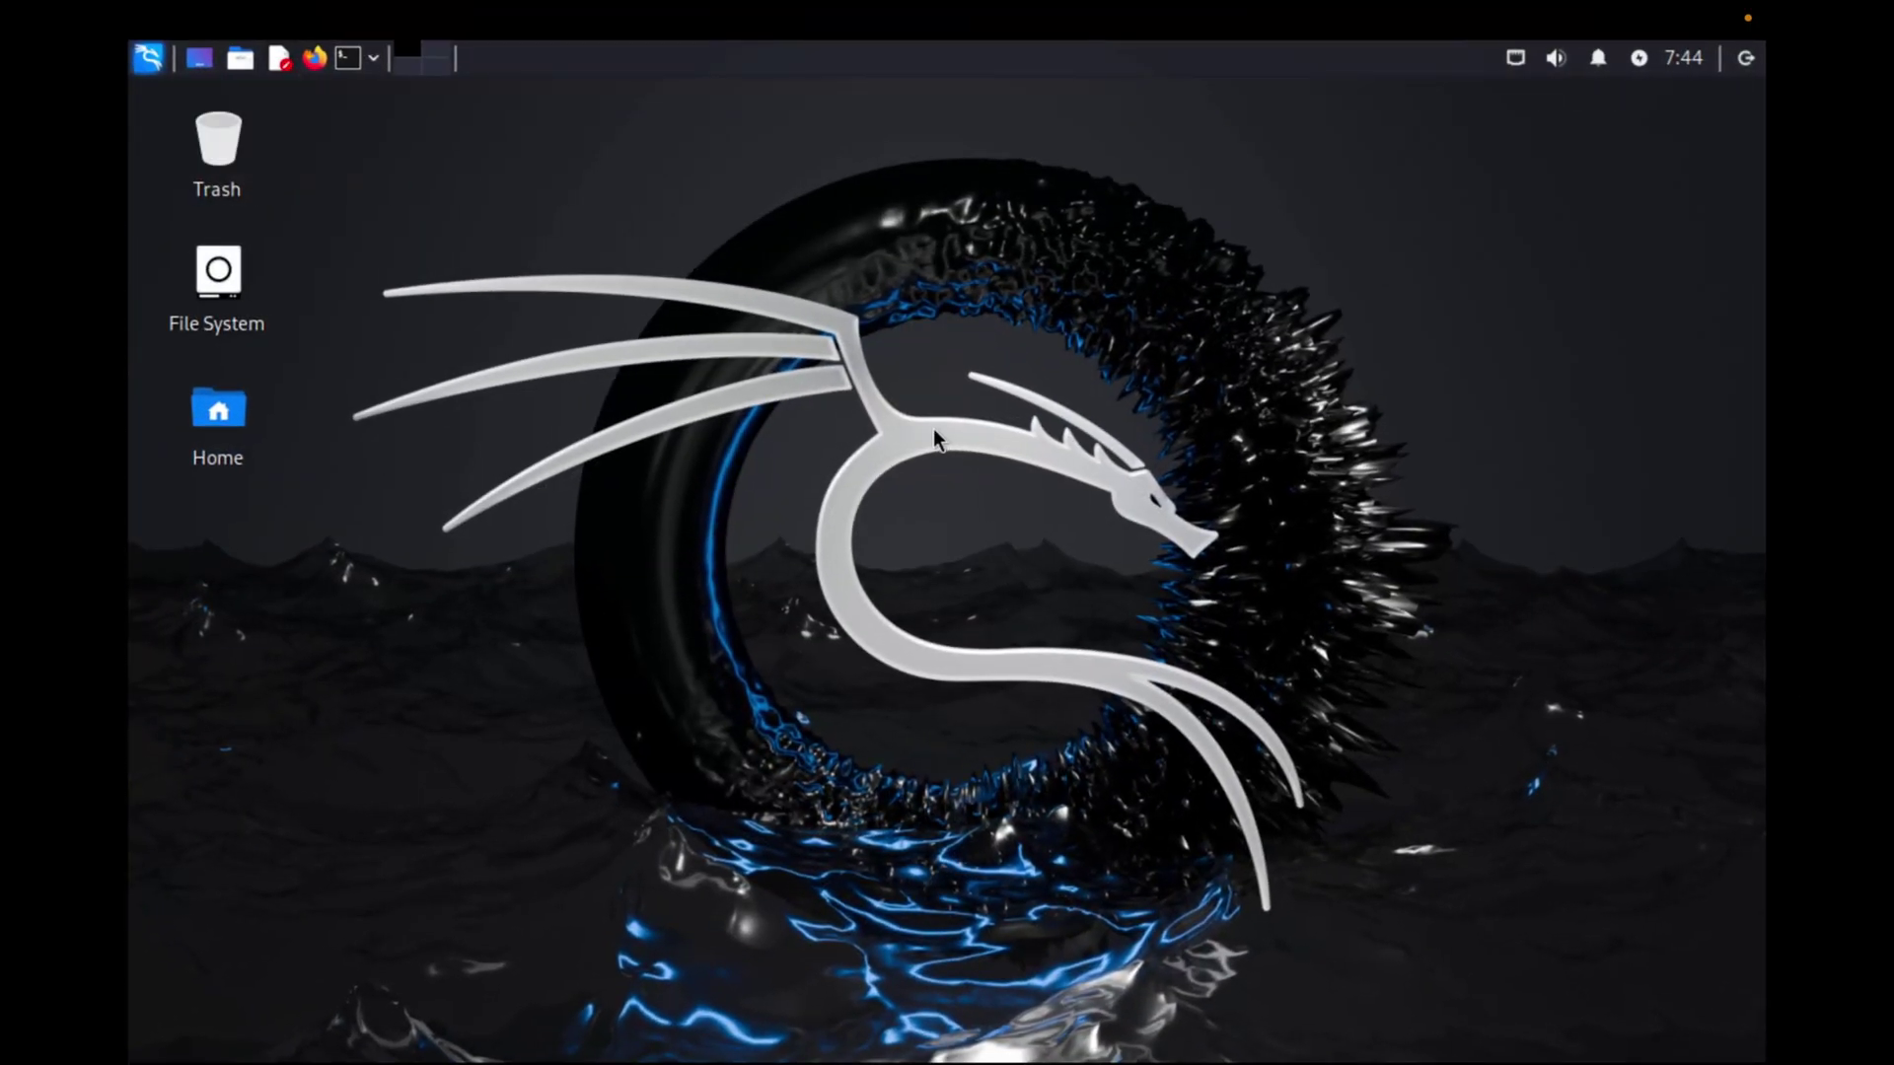
Run 'sudo apt update' in a new Kali terminal, authenticating with the sudo password, then return the VM to a window.
click(347, 57)
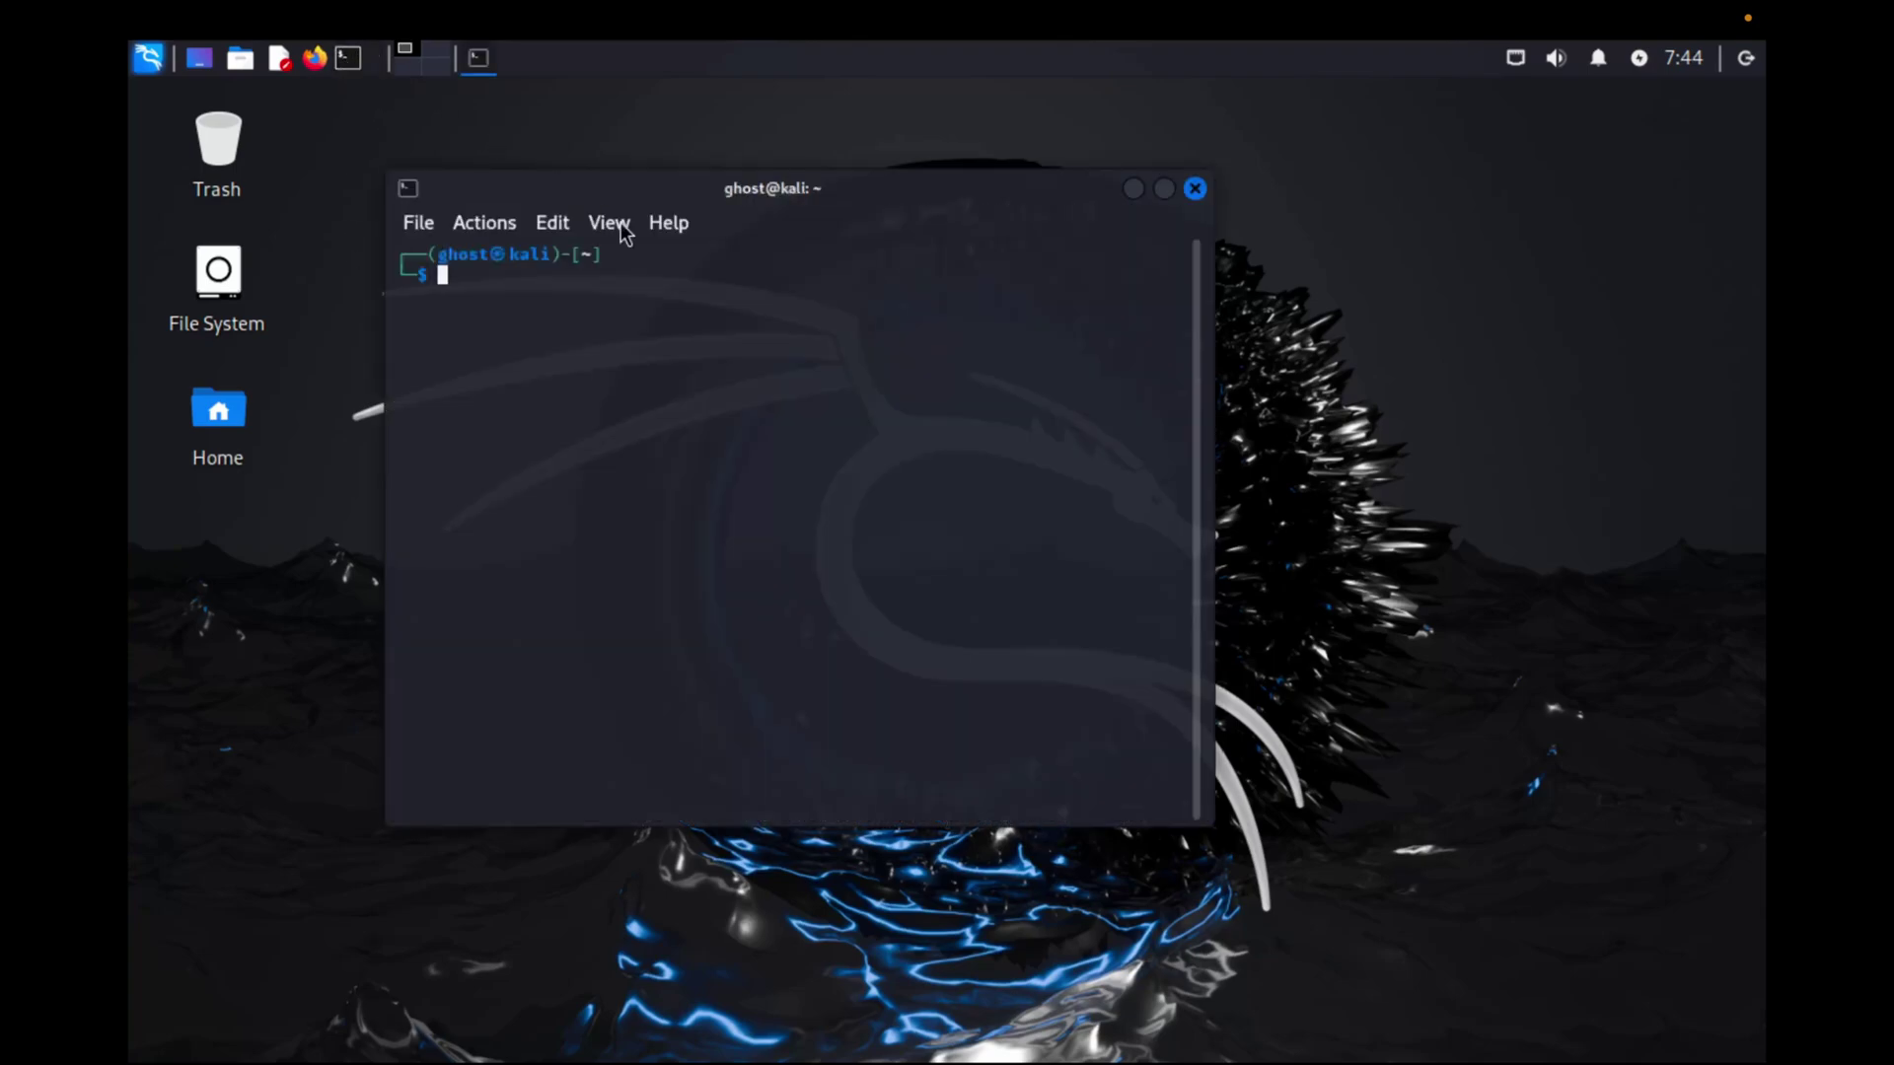
drag(794, 184, 906, 193)
text(s)
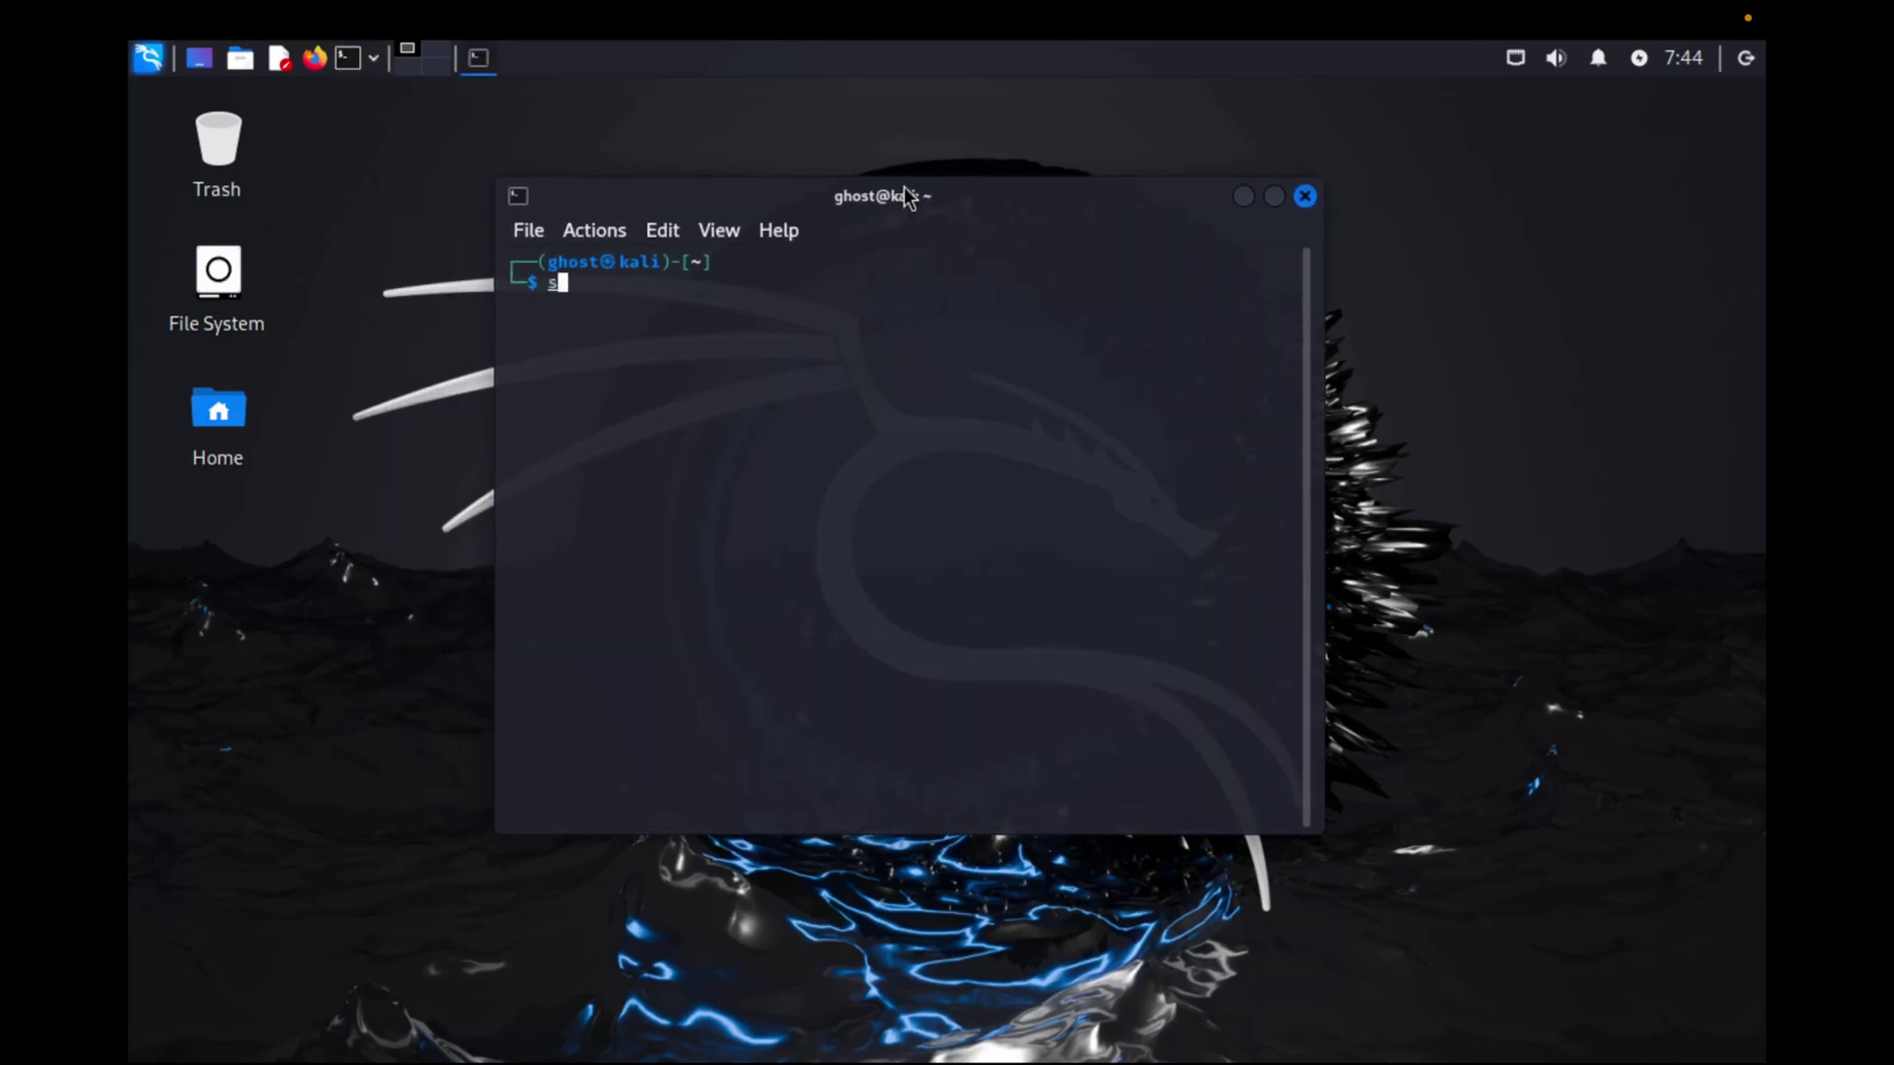
text(udo apt u)
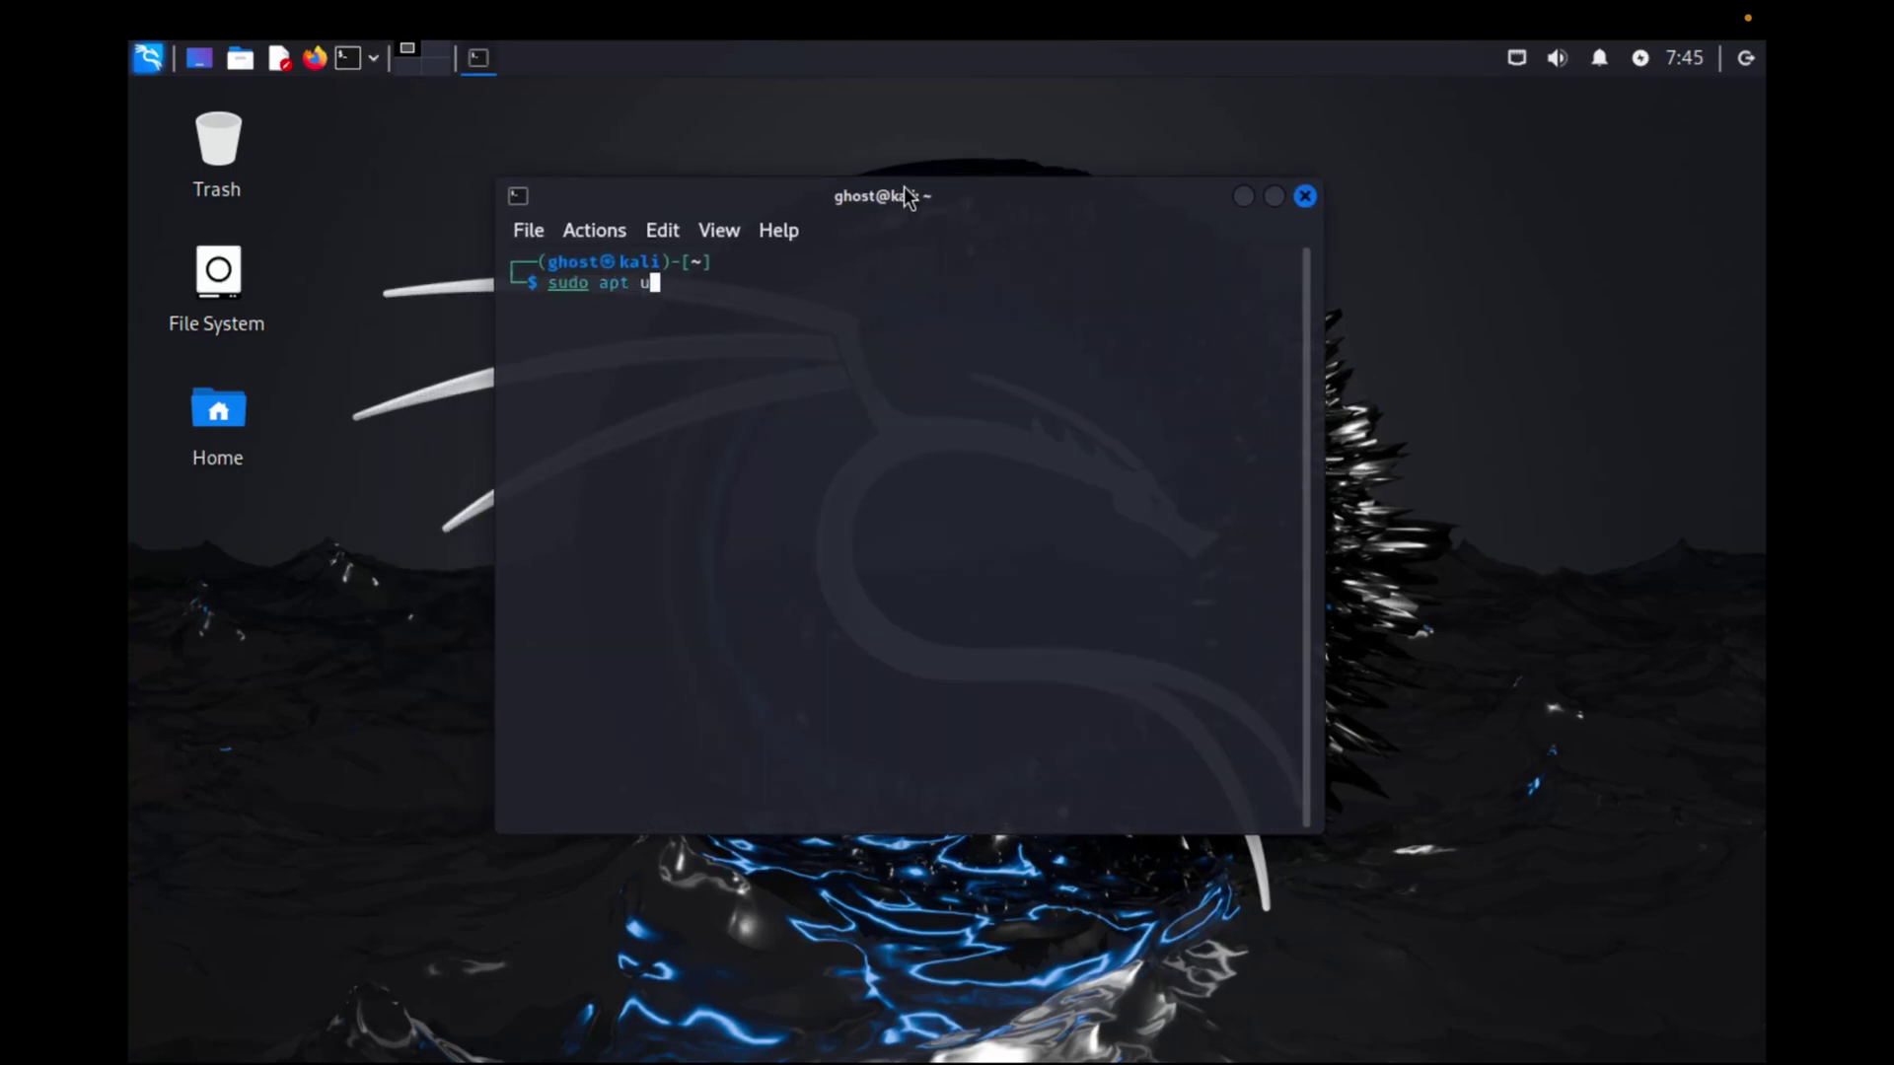
text(pdate)
key(Return)
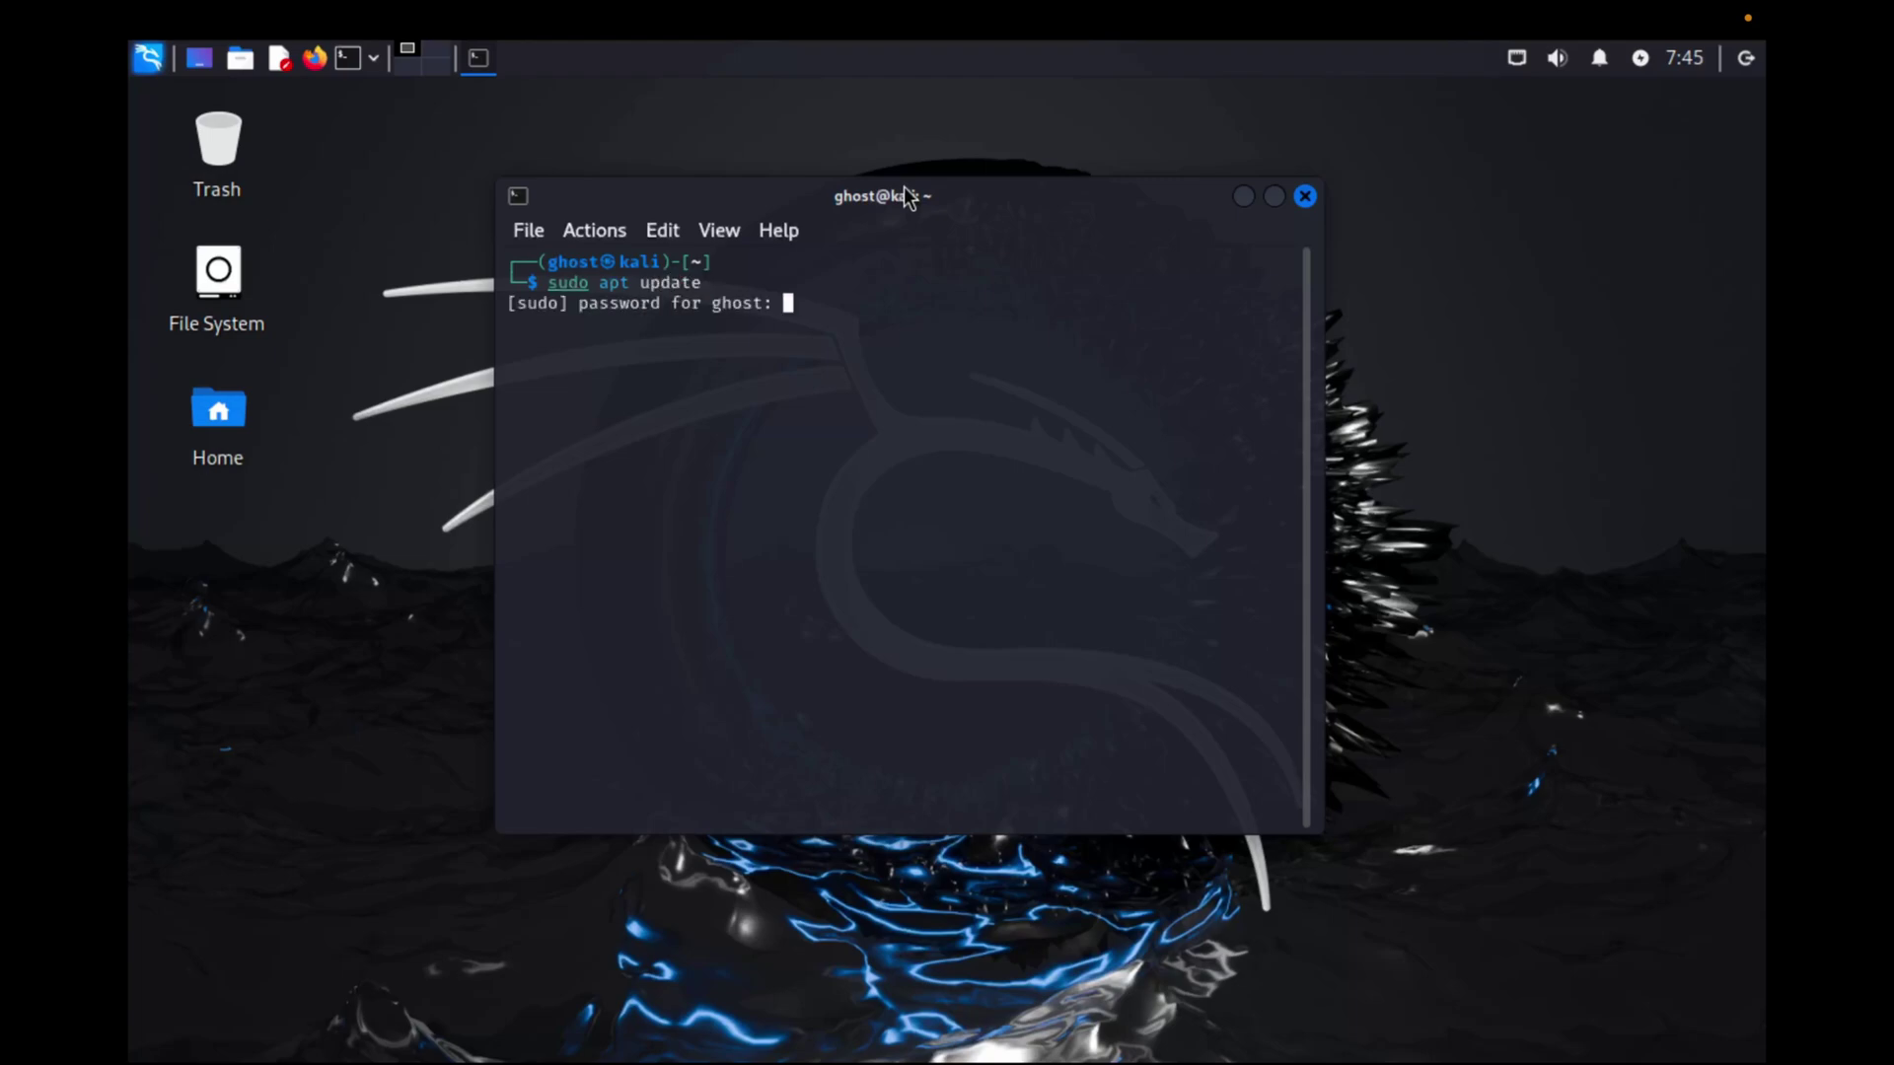
key(Return)
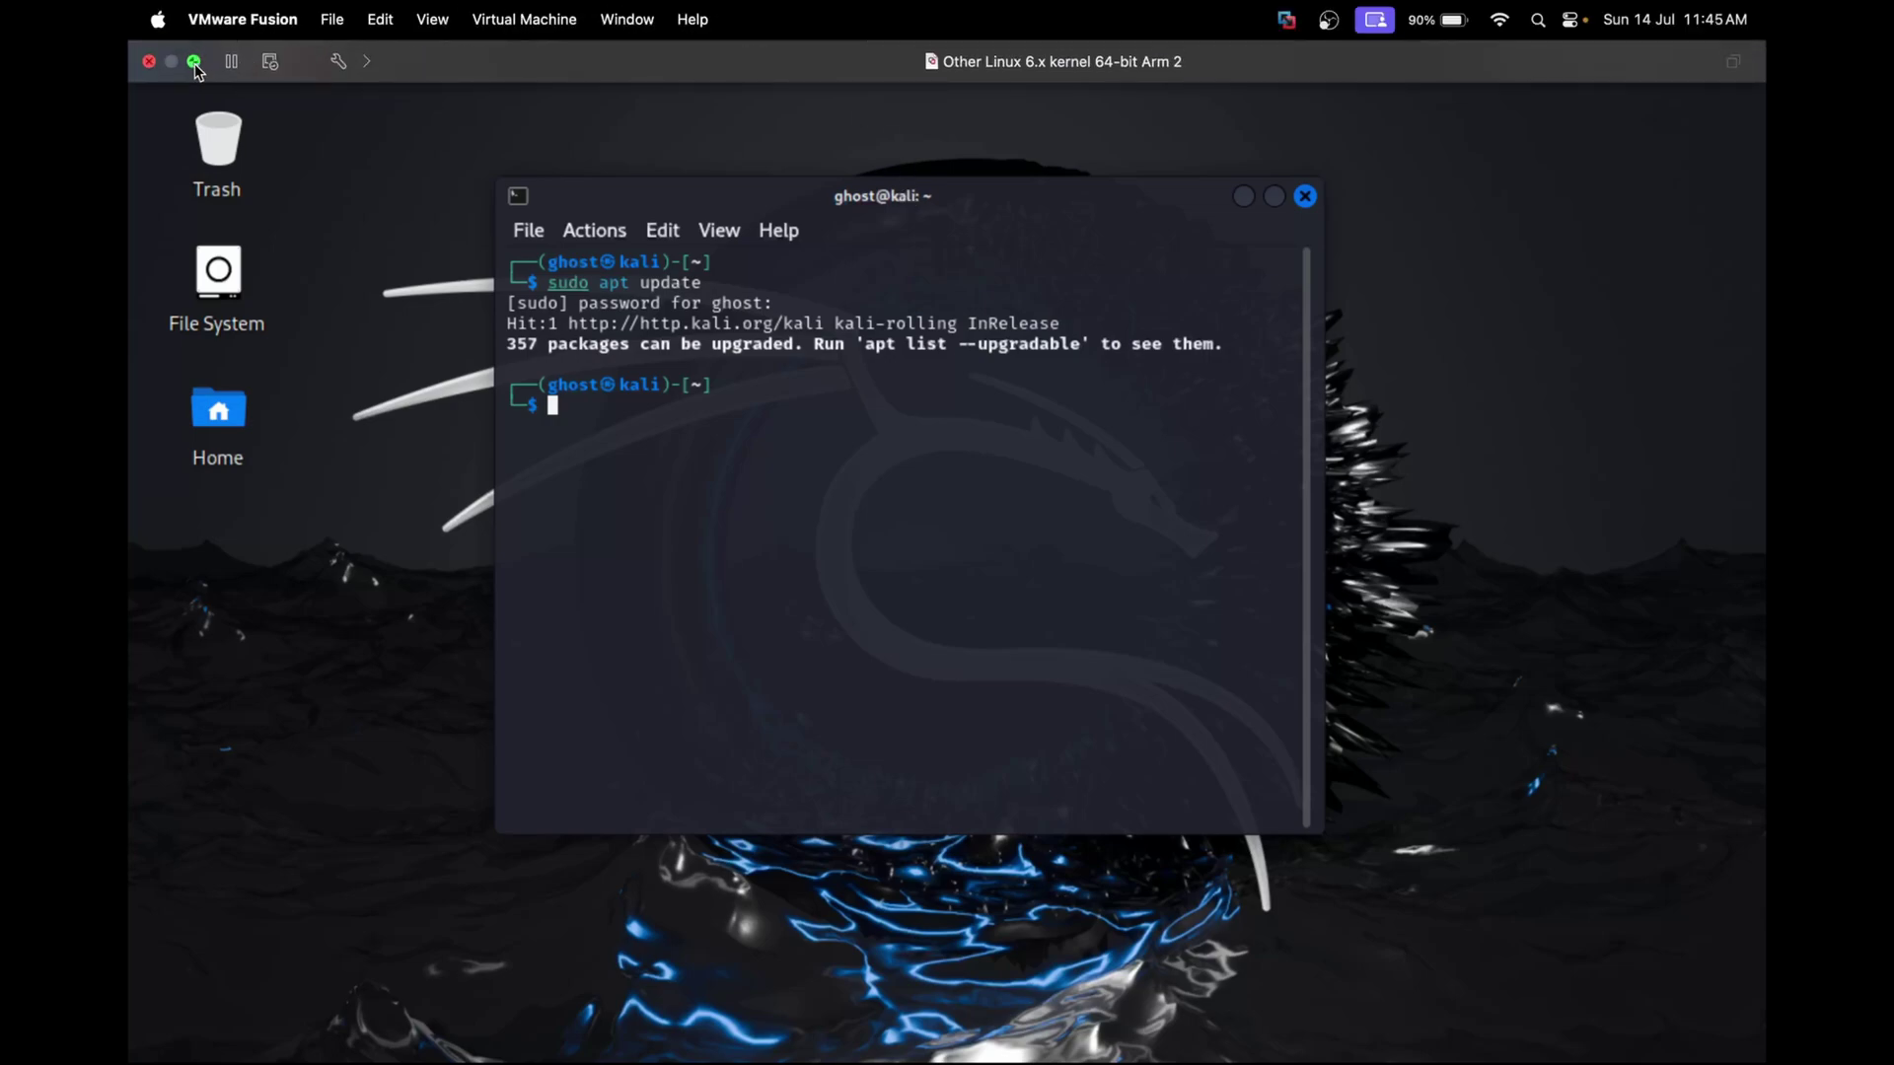
click(197, 63)
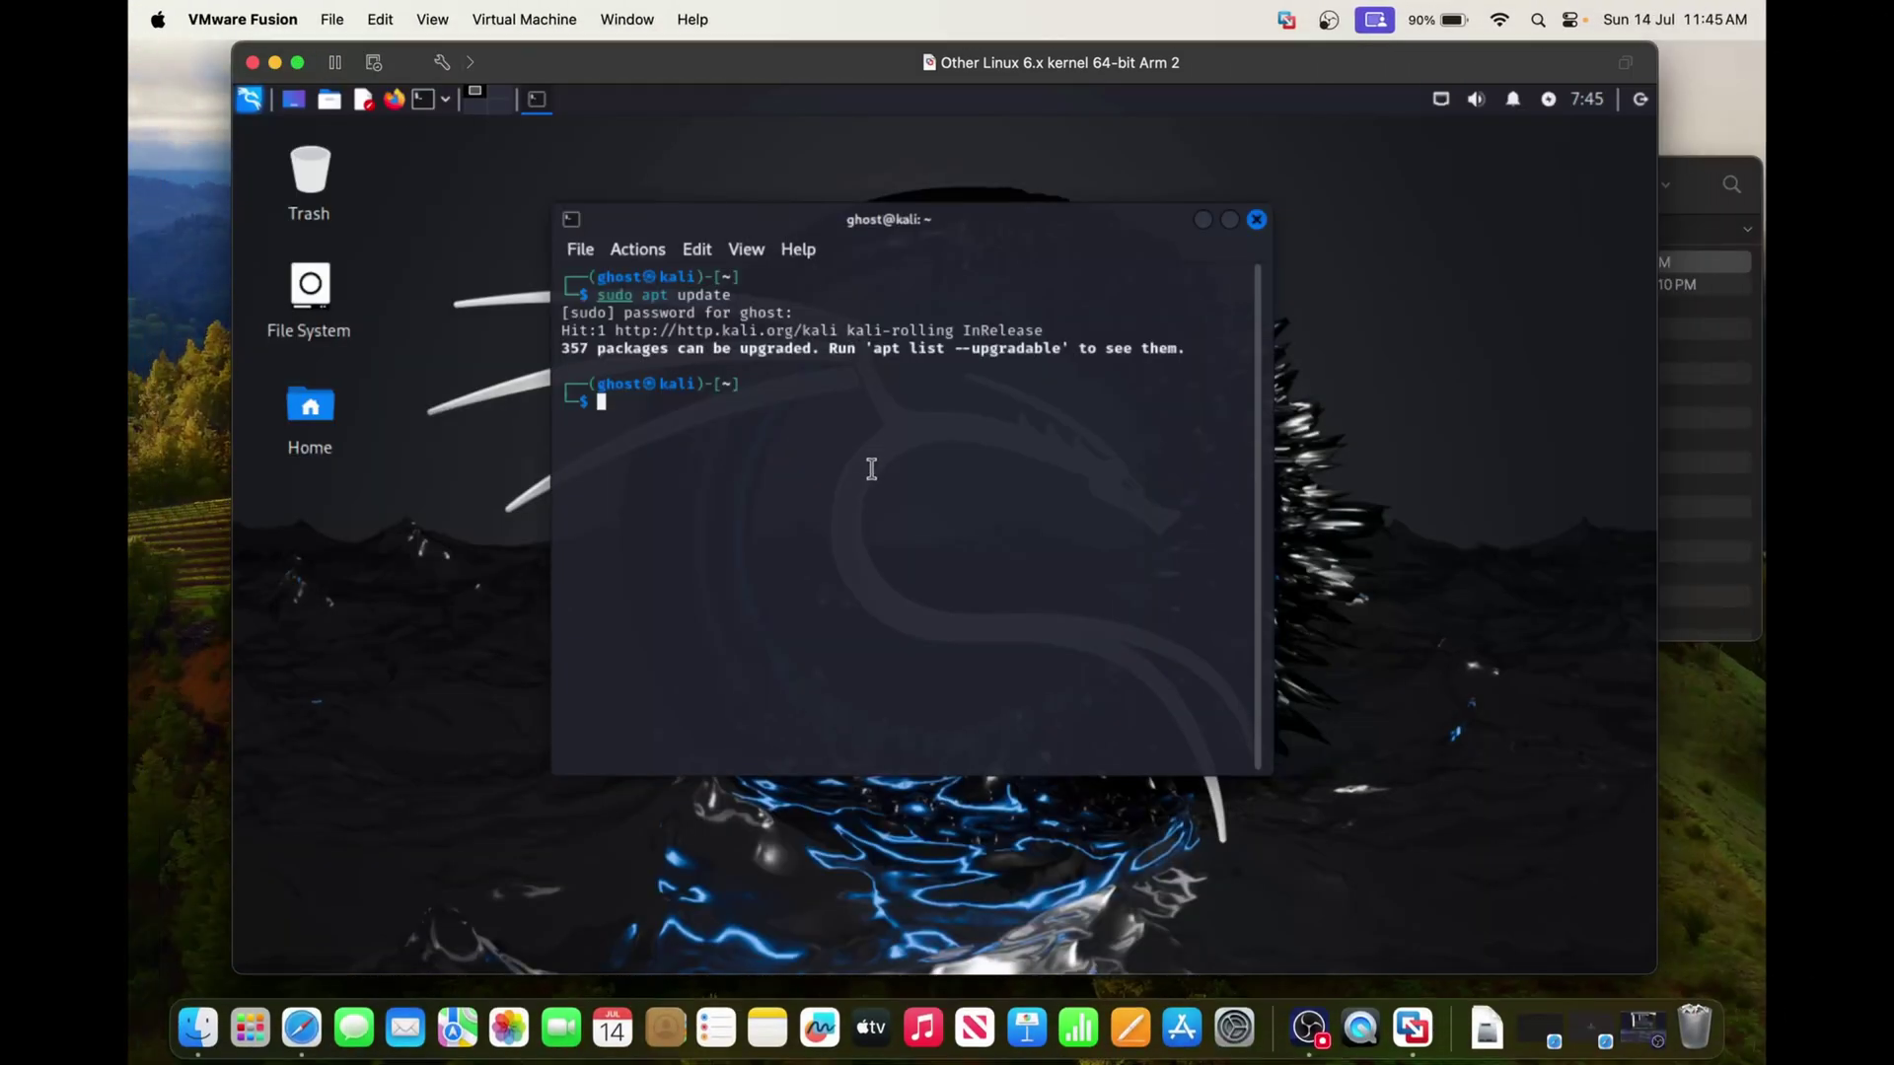